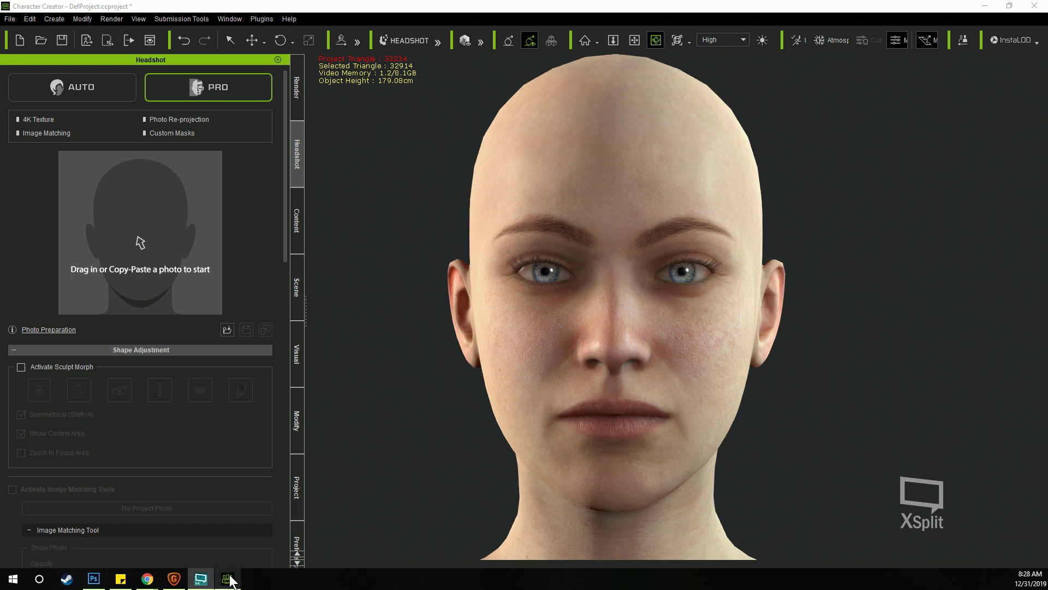
pyautogui.moveTo(229, 576)
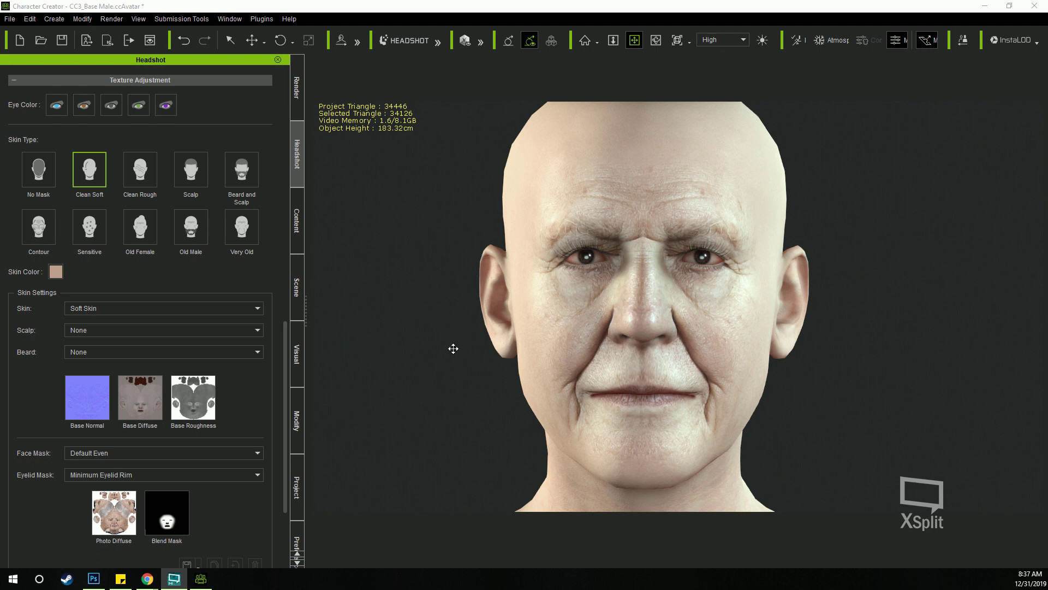
pyautogui.scroll(-2, 287, 357)
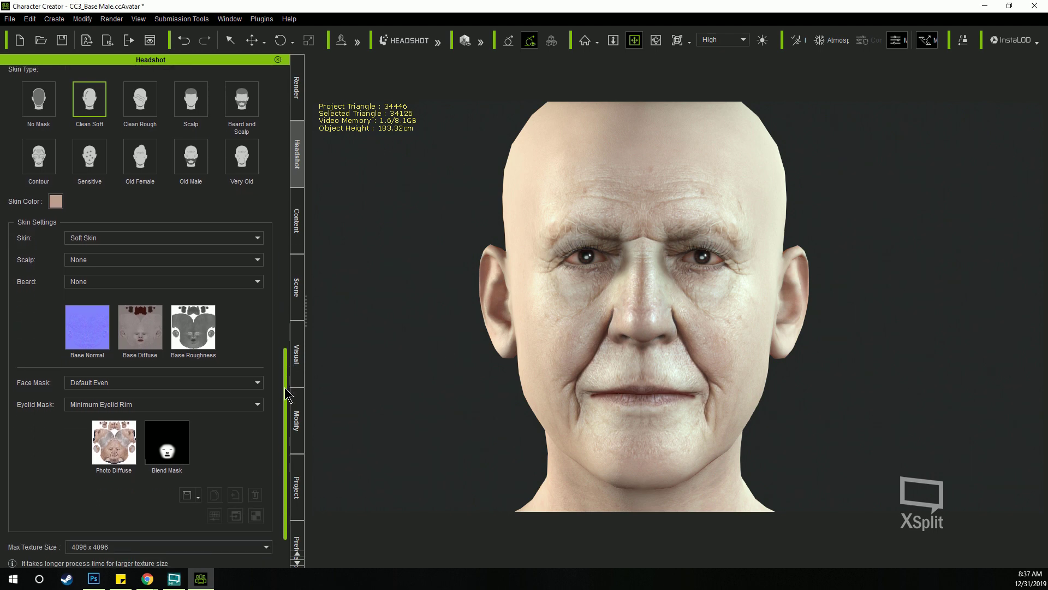
pyautogui.scroll(4, 287, 357)
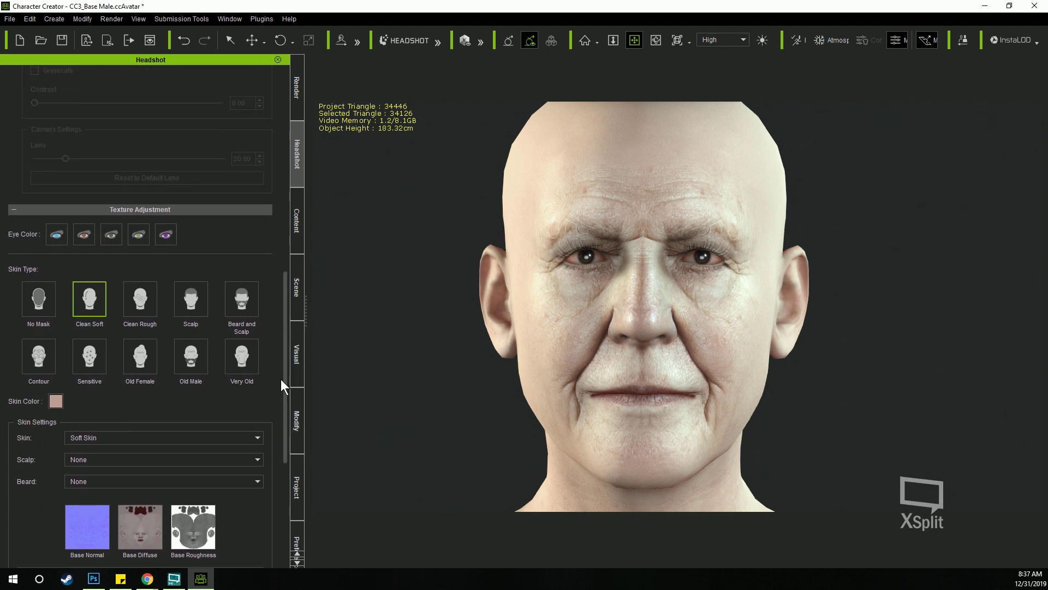
pyautogui.scroll(-3, 148, 355)
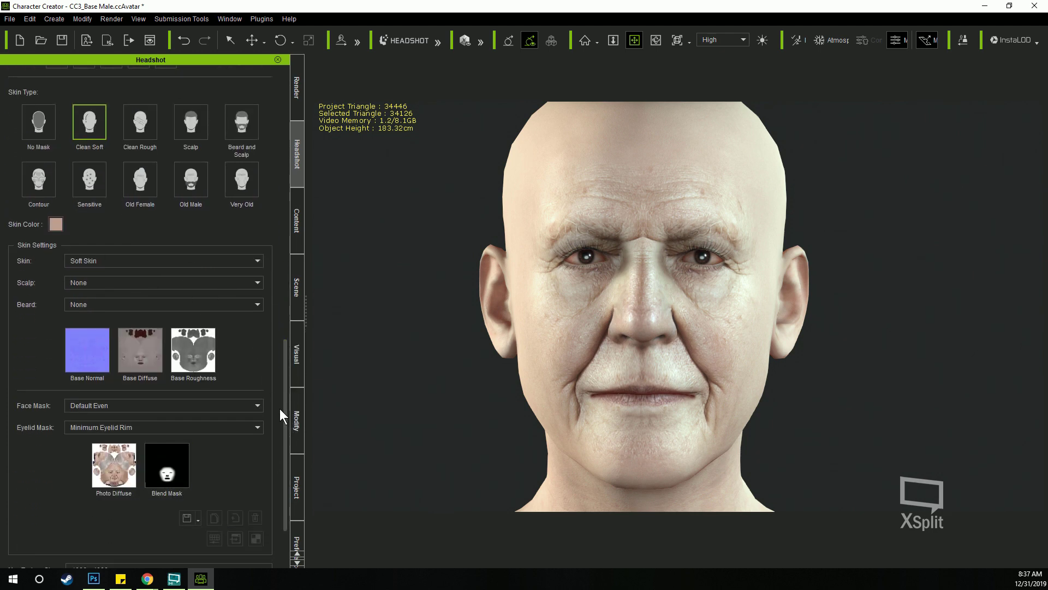
# Open the head material's Base Color texture in Photoshop for external editing.
pyautogui.click(293, 418)
pyautogui.click(97, 75)
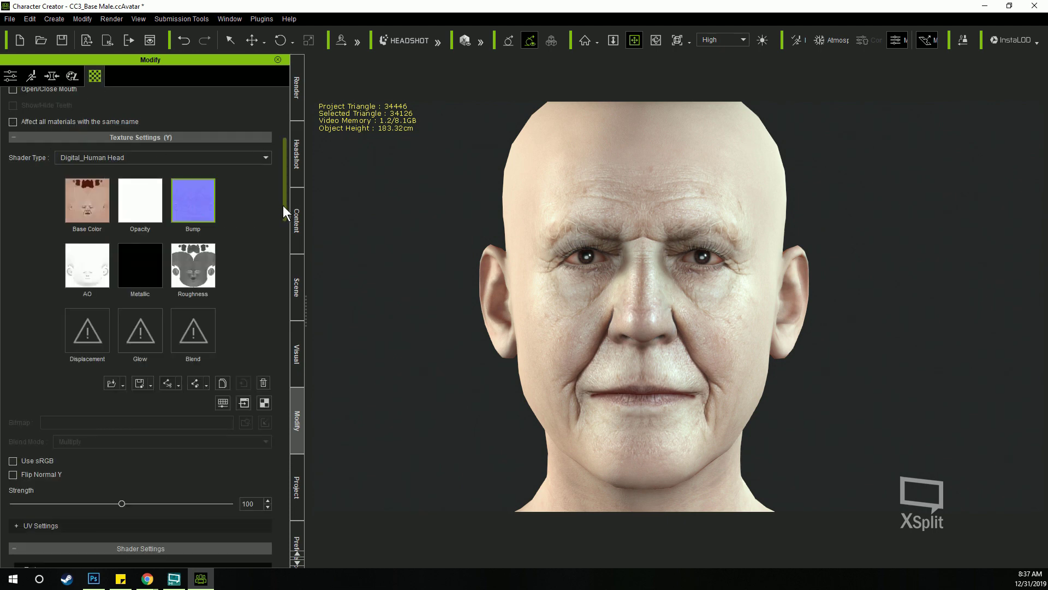
pyautogui.moveTo(282, 205); pyautogui.dragTo(282, 206)
pyautogui.click(92, 203)
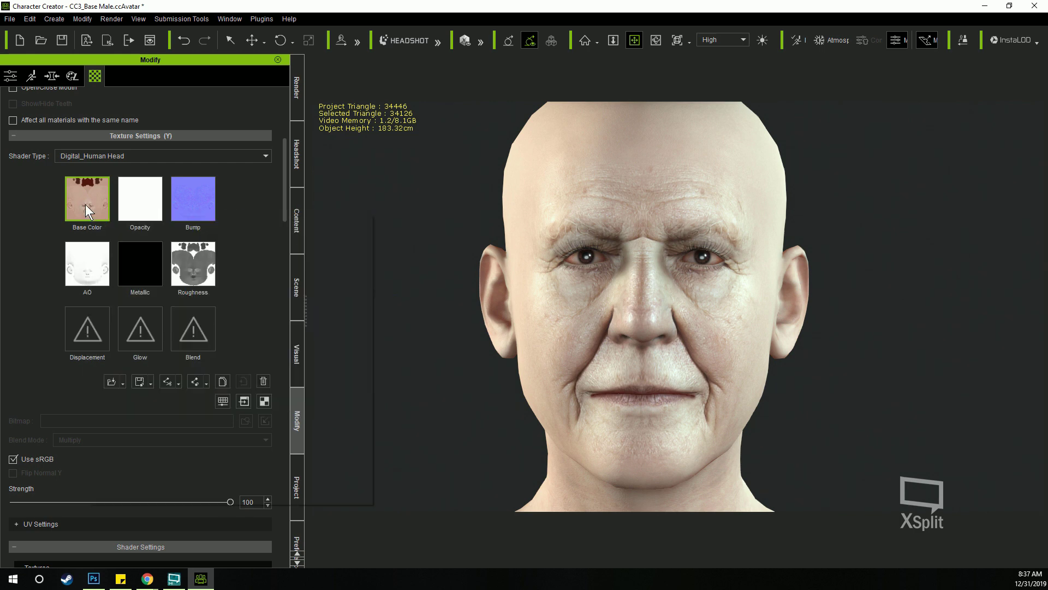
pyautogui.moveTo(85, 204)
pyautogui.click(244, 401)
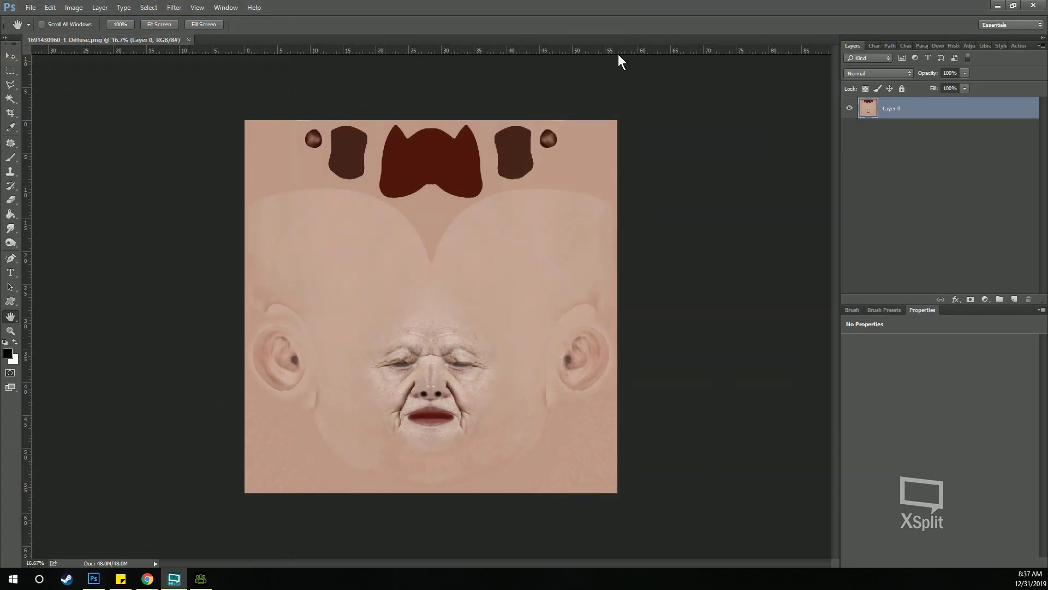
# Examine the face area of the diffuse texture at 100% zoom, from the forehead wrinkles down to the nose and mouth.
pyautogui.doubleClick(10, 330)
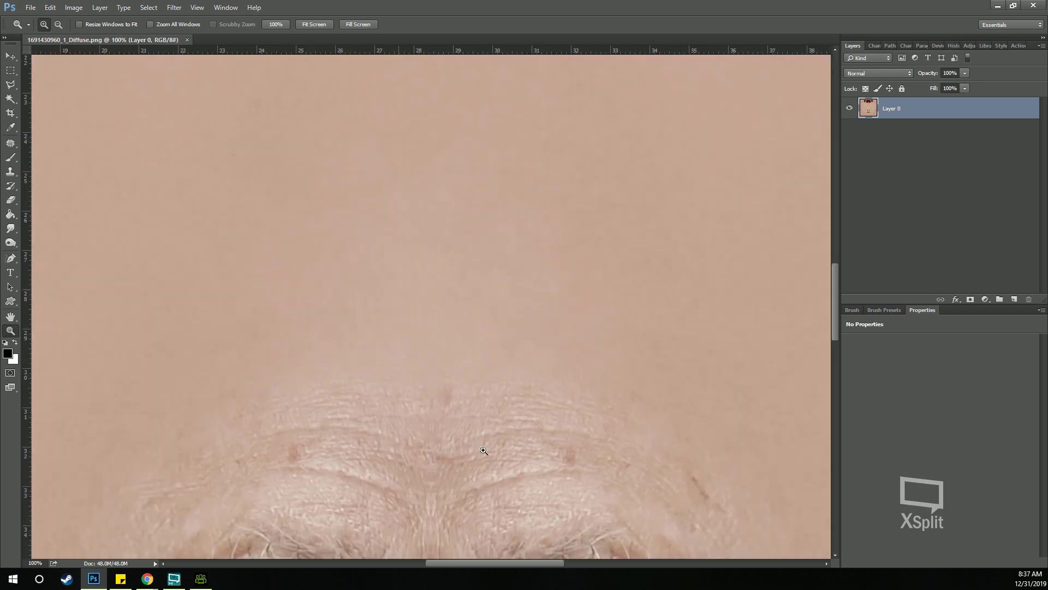
pyautogui.click(10, 317)
pyautogui.scroll(-5, 300, 344)
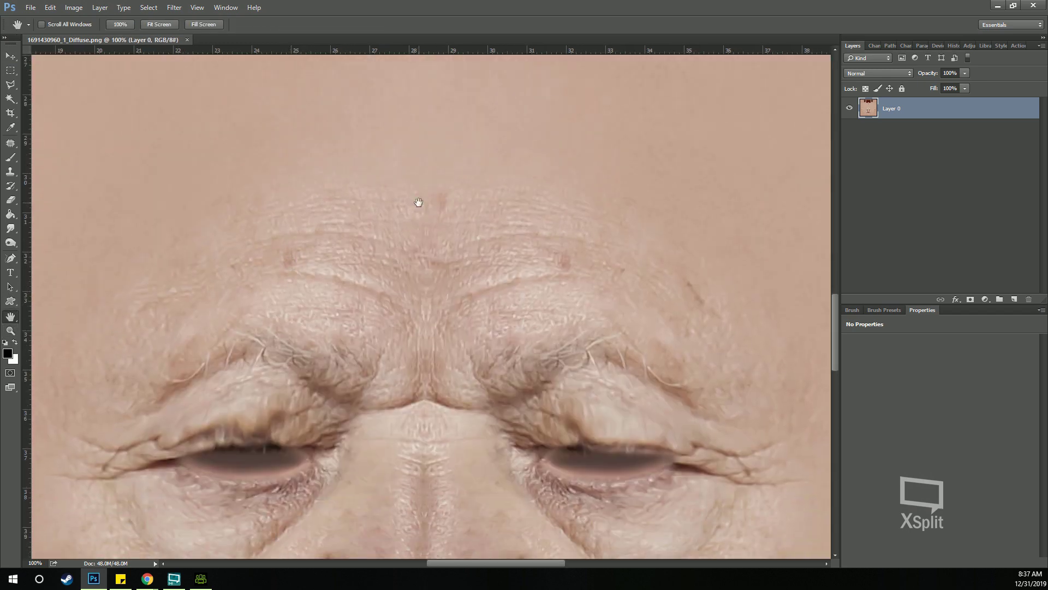
pyautogui.scroll(3, 400, 293)
pyautogui.scroll(2, 401, 293)
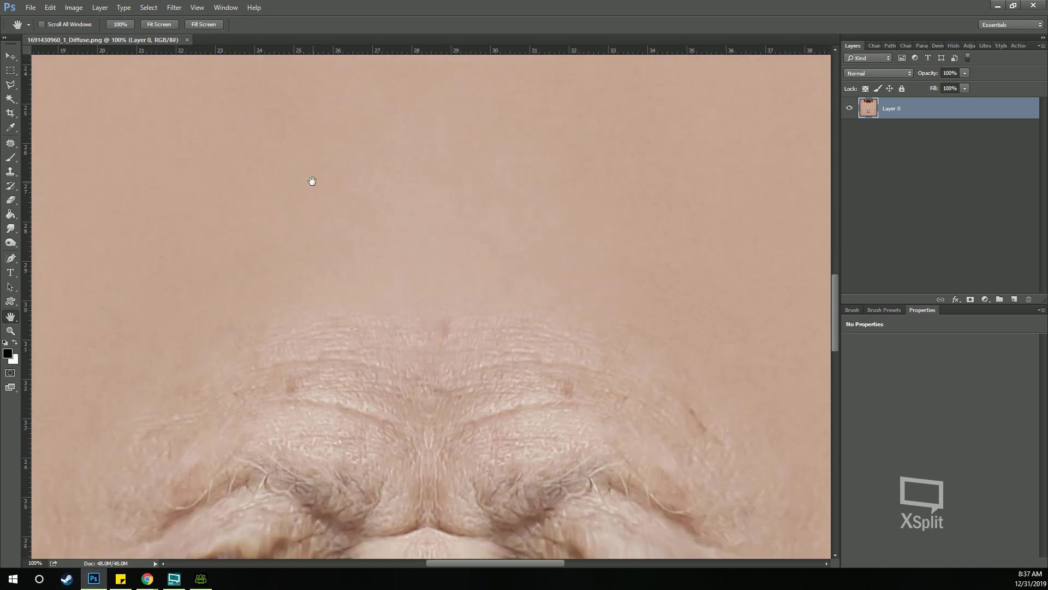
pyautogui.scroll(-3, 374, 417)
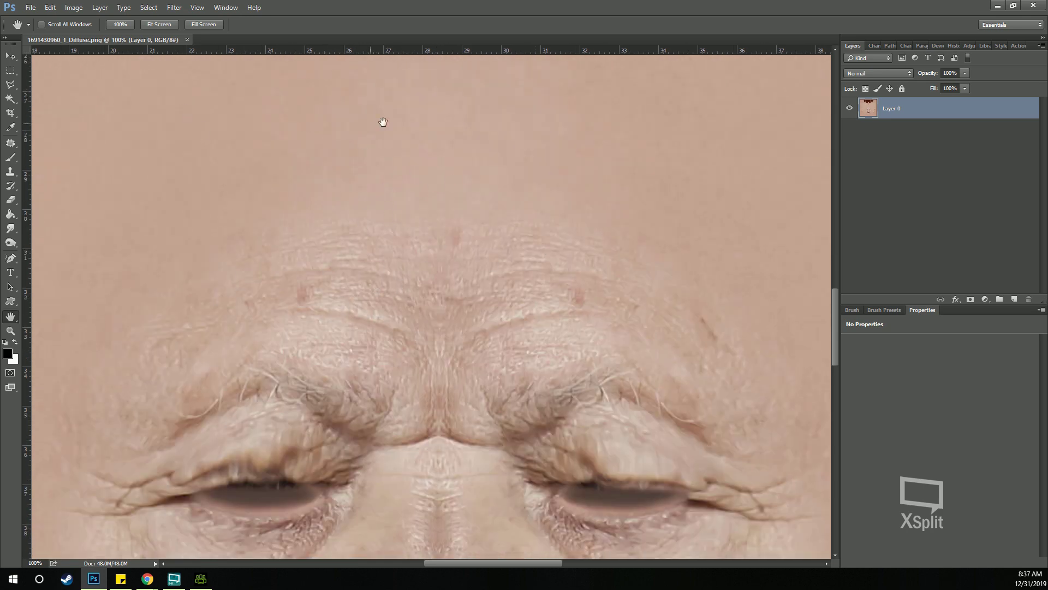
pyautogui.scroll(-3, 484, 351)
pyautogui.scroll(-7, 381, 264)
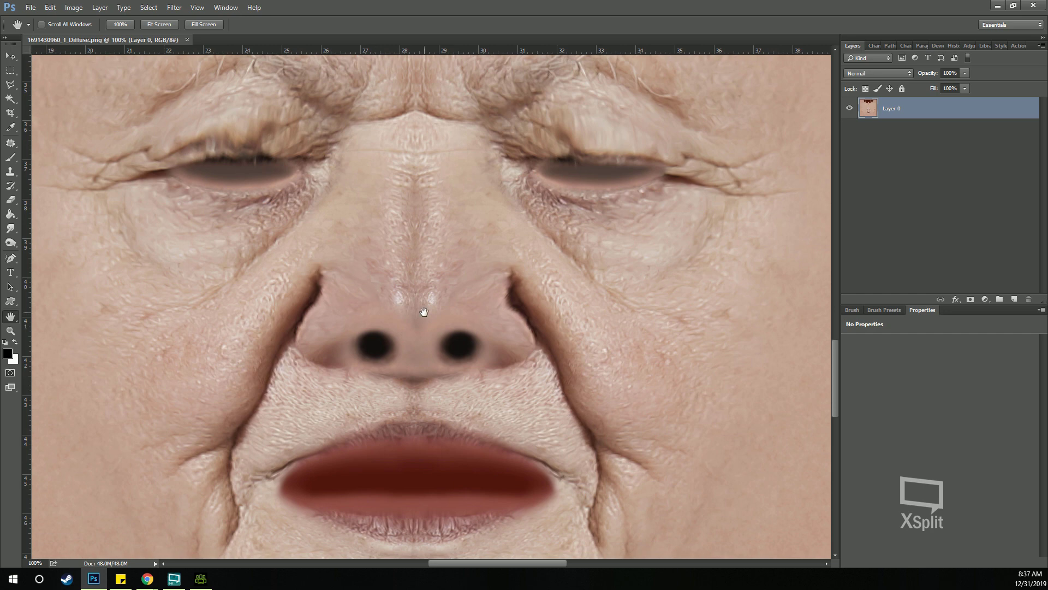
pyautogui.hscroll(-1, 431, 304)
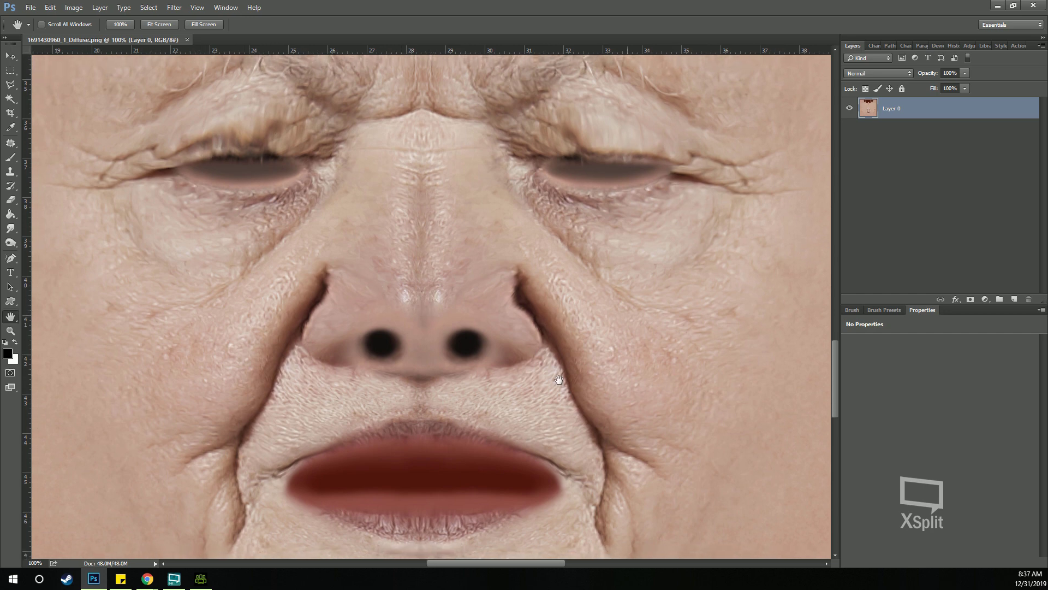
pyautogui.moveTo(412, 300); pyautogui.dragTo(424, 313)
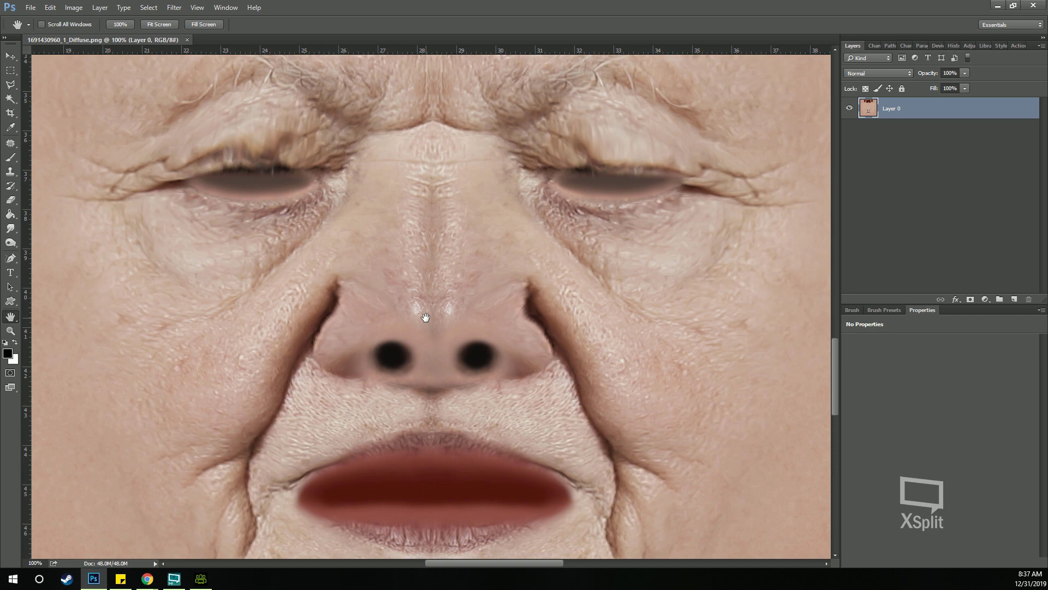
# Run the Bump Map action from the Digital Human set on the diffuse texture, continuing past its message.
pyautogui.click(9, 56)
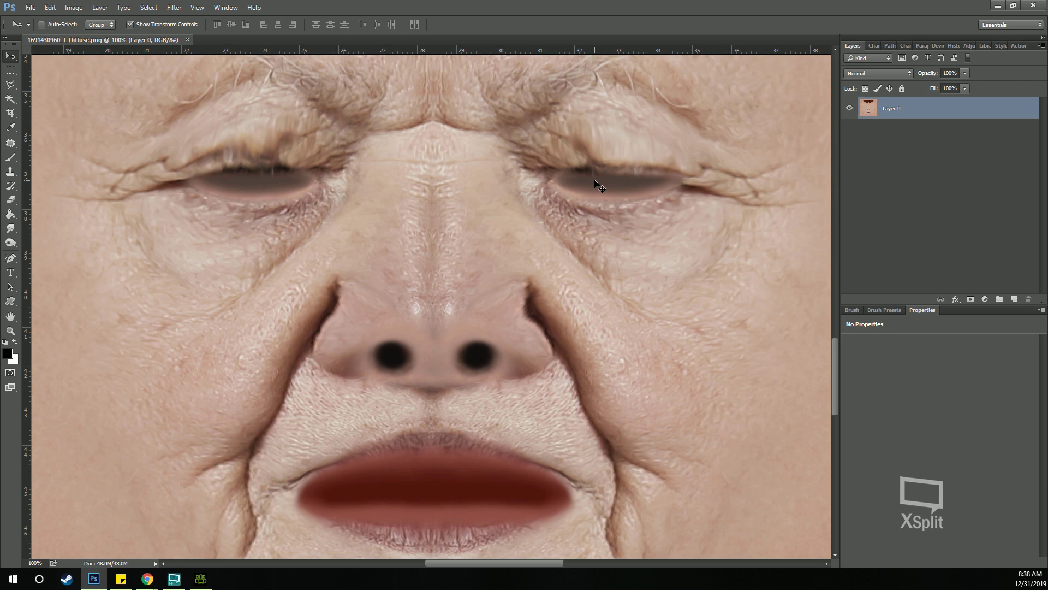
pyautogui.click(1016, 45)
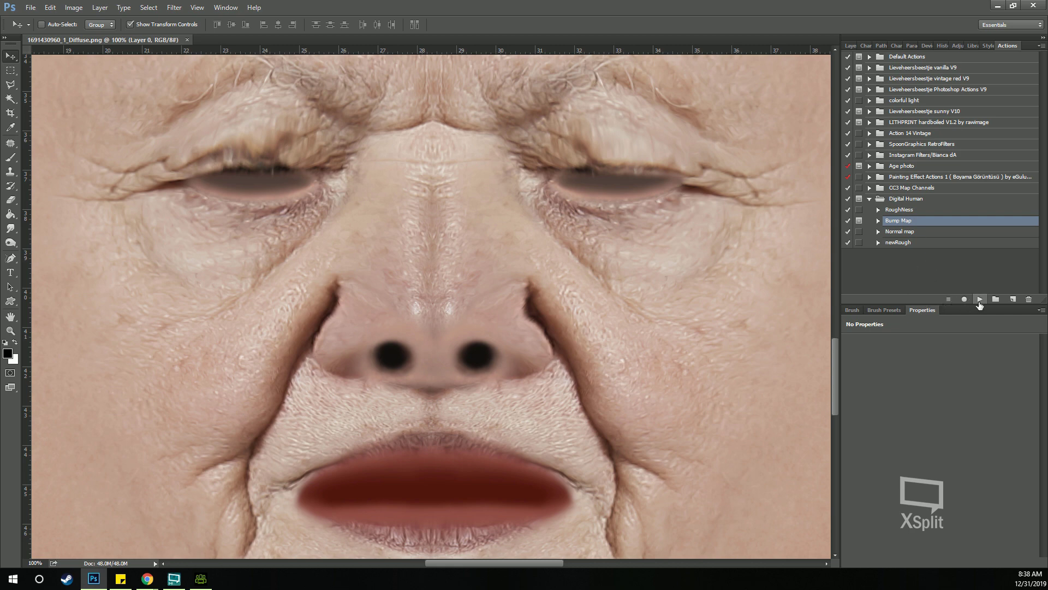
pyautogui.click(980, 299)
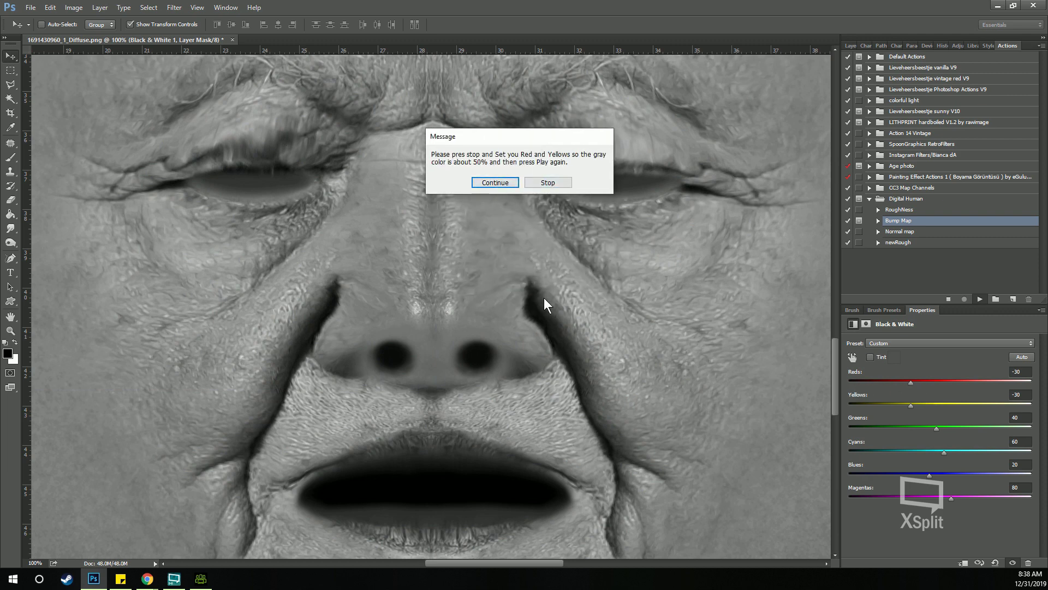
pyautogui.click(497, 184)
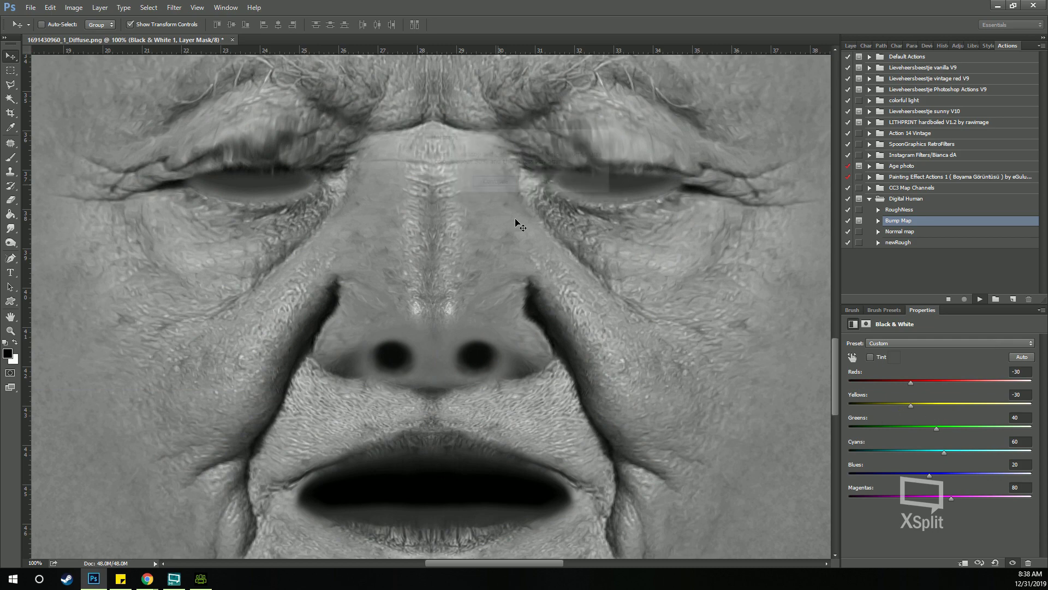
# Examine the generated gray bump map as a whole and at 100% zoom around the forehead, eyes, nose and mouth.
pyautogui.click(10, 316)
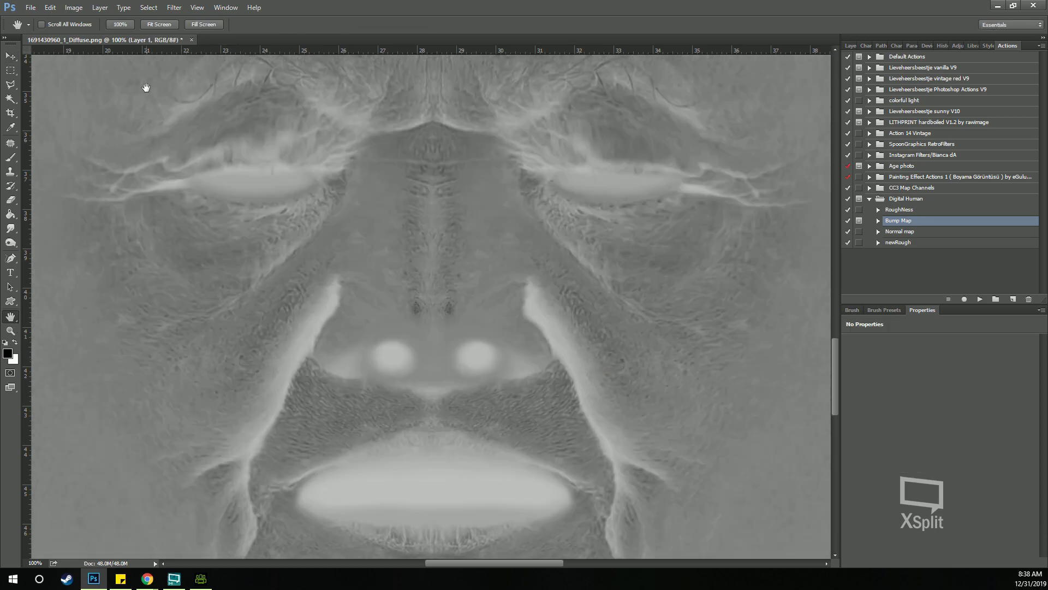
pyautogui.click(159, 24)
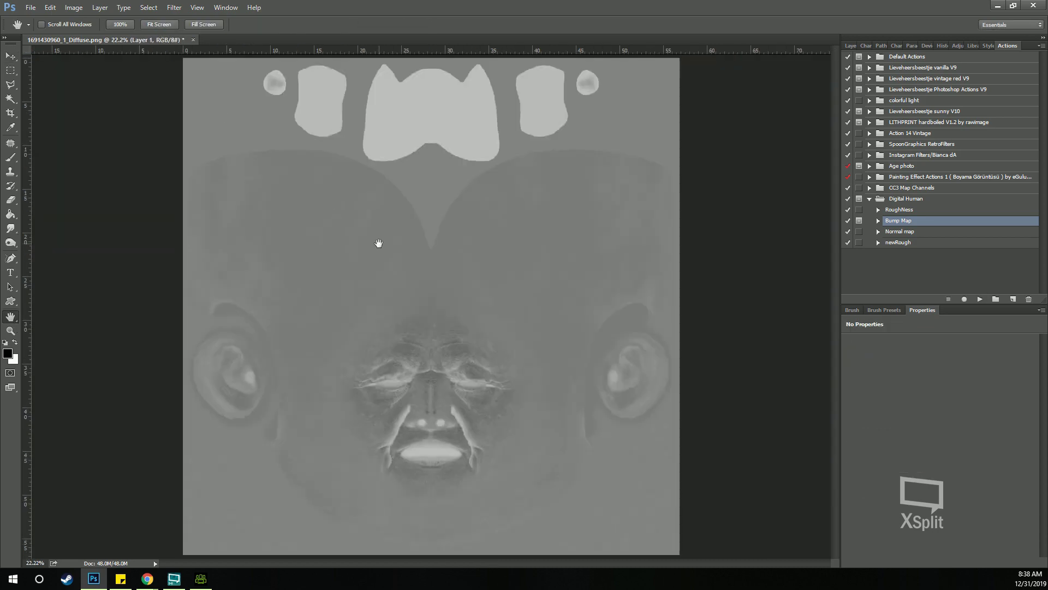
pyautogui.click(10, 331)
pyautogui.click(427, 417)
pyautogui.click(427, 417)
pyautogui.click(429, 429)
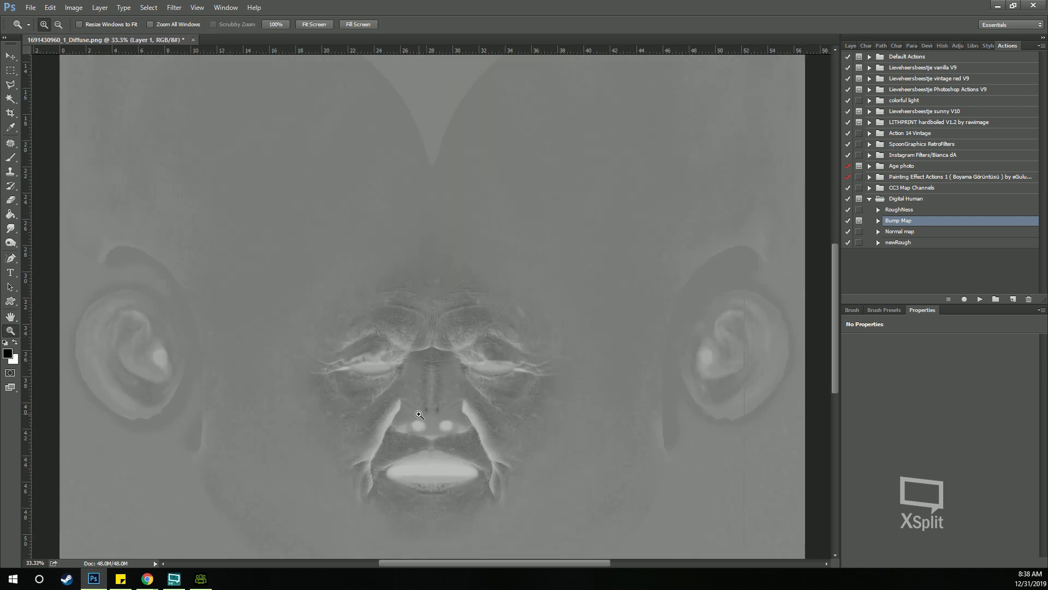
pyautogui.click(433, 445)
pyautogui.click(438, 435)
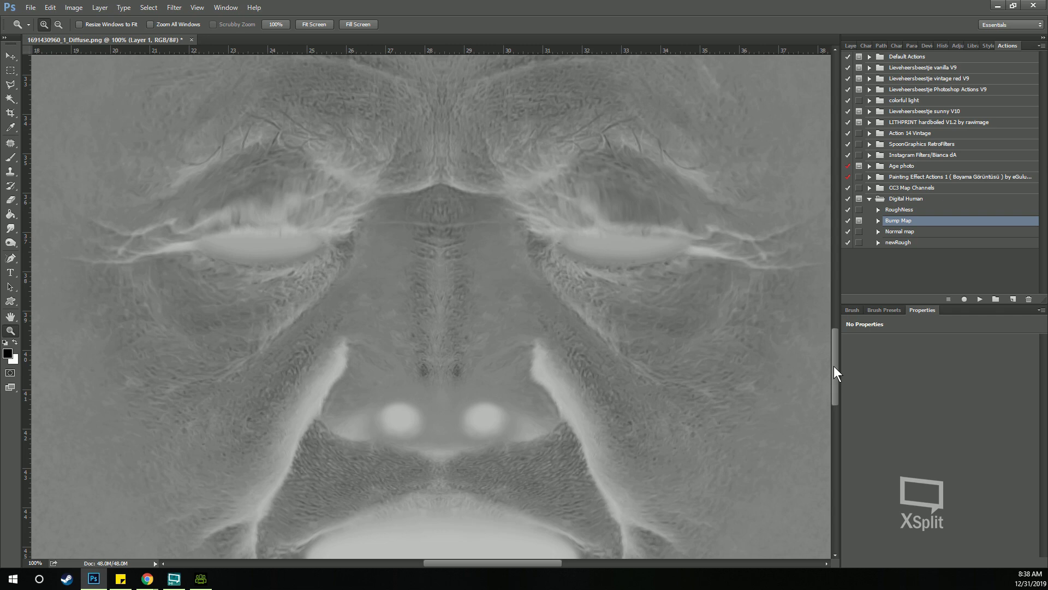
pyautogui.moveTo(836, 362)
pyautogui.mouseDown()
pyautogui.moveTo(836, 336)
pyautogui.moveTo(837, 350)
pyautogui.mouseUp()
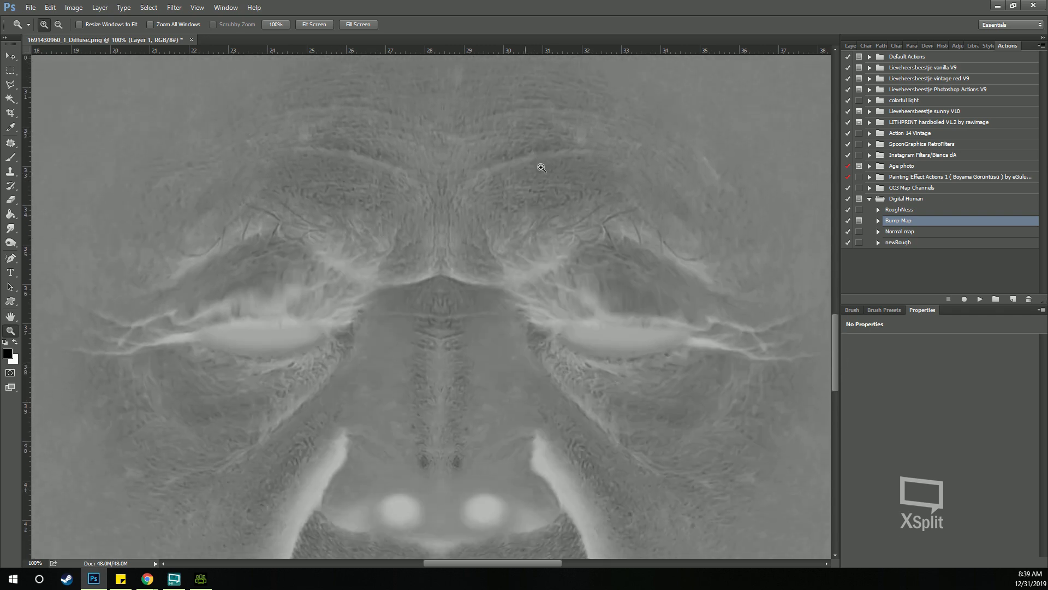
pyautogui.scroll(-2, 701, 329)
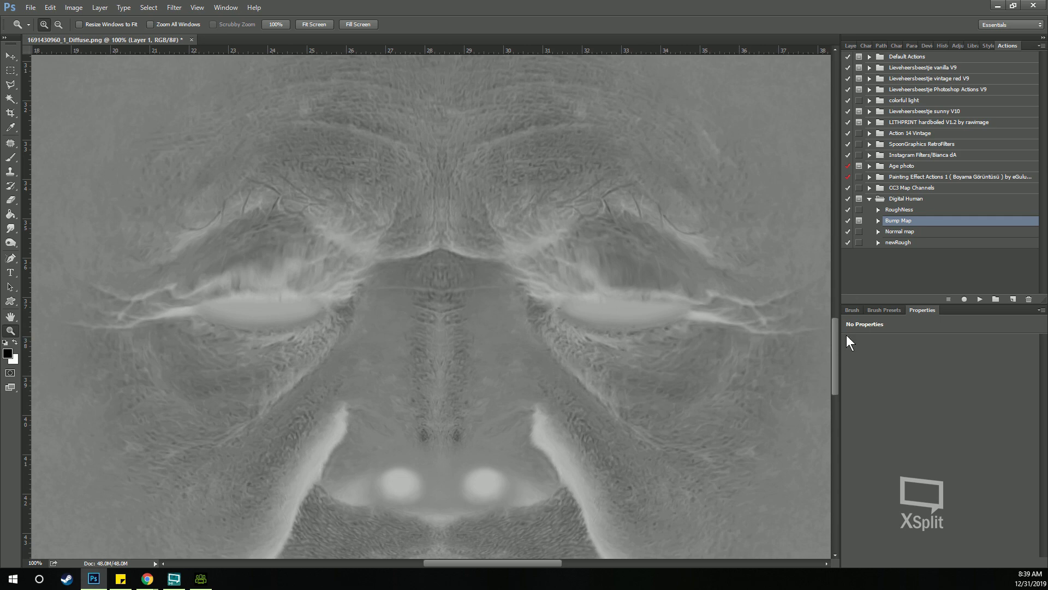
pyautogui.scroll(-5, 825, 367)
pyautogui.scroll(1, 824, 367)
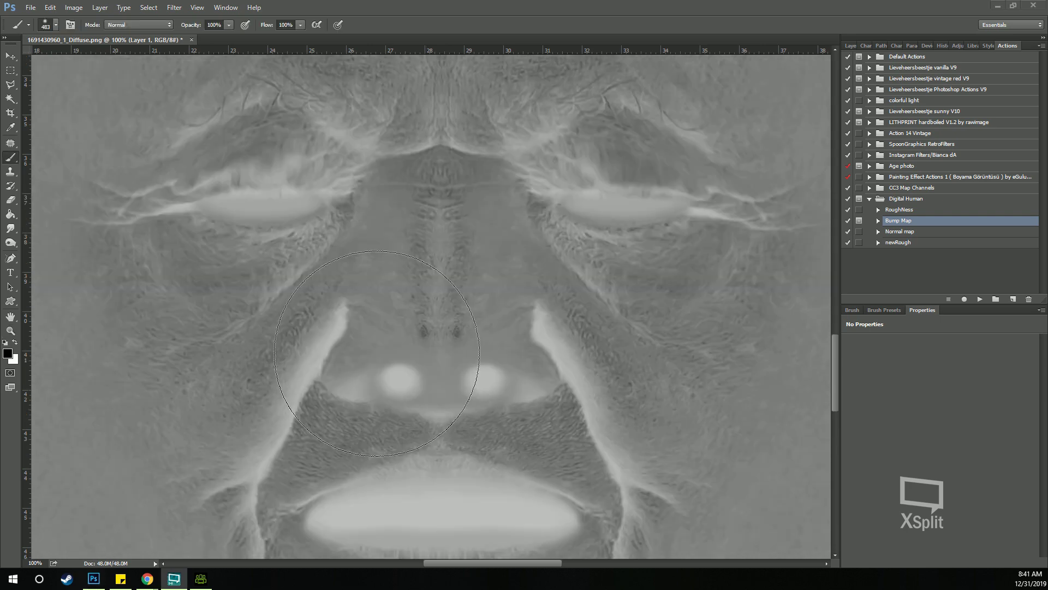
pyautogui.scroll(-1, 464, 383)
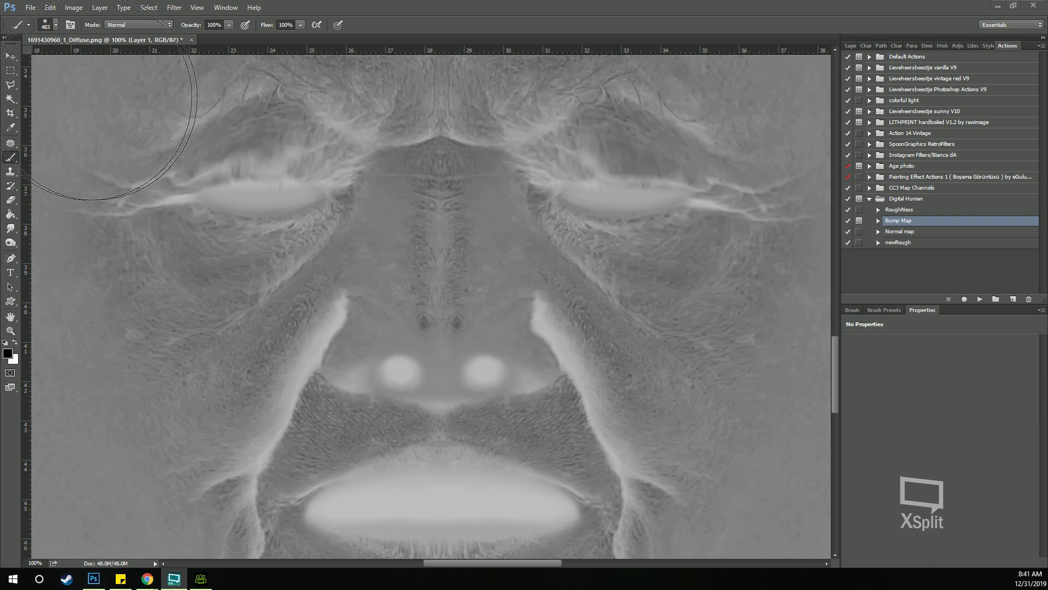
pyautogui.click(12, 46)
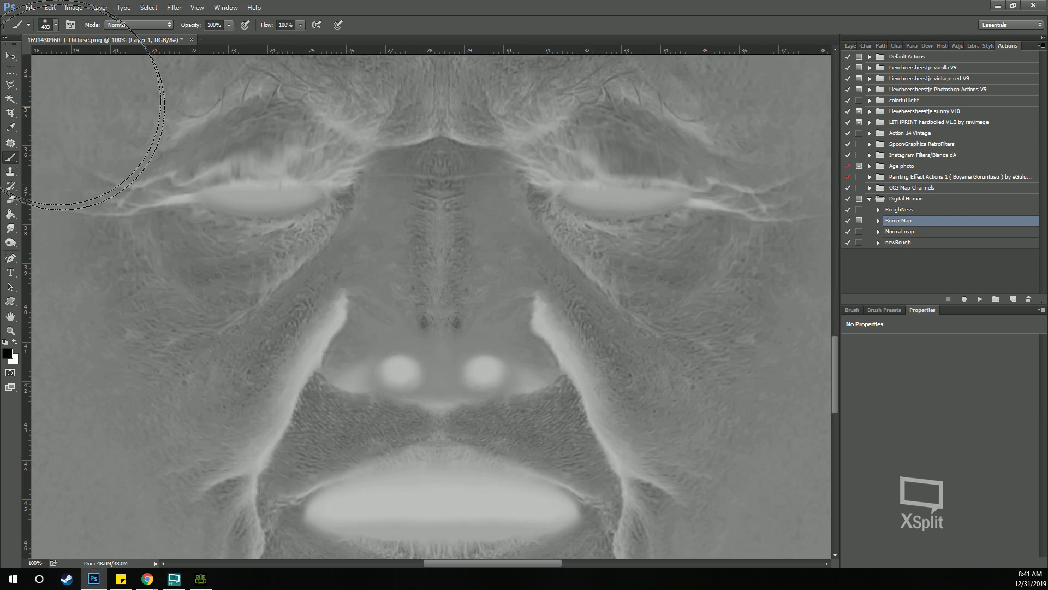
pyautogui.click(10, 56)
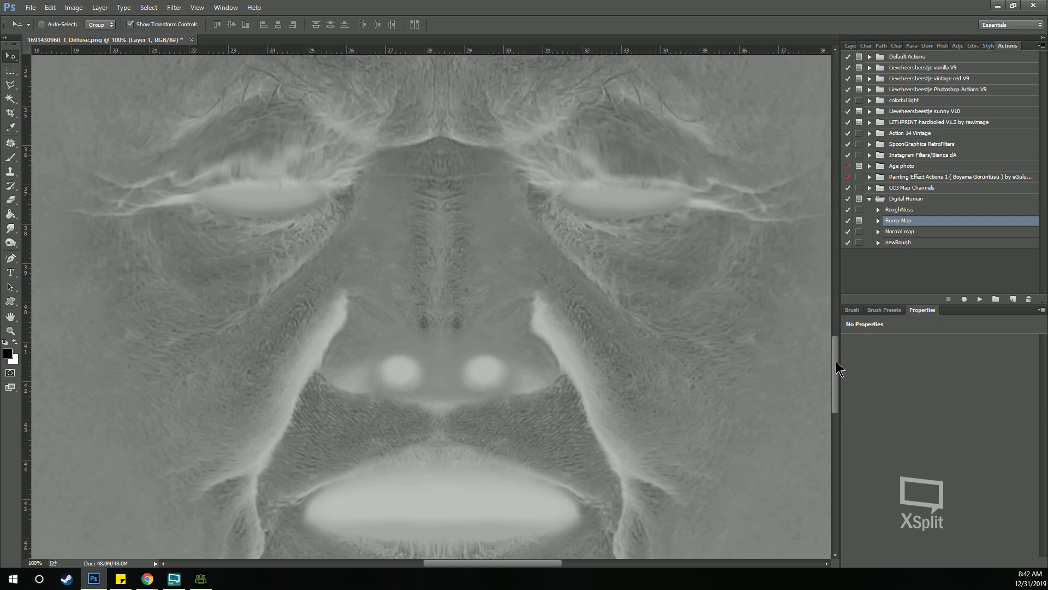
pyautogui.moveTo(837, 362); pyautogui.dragTo(838, 368)
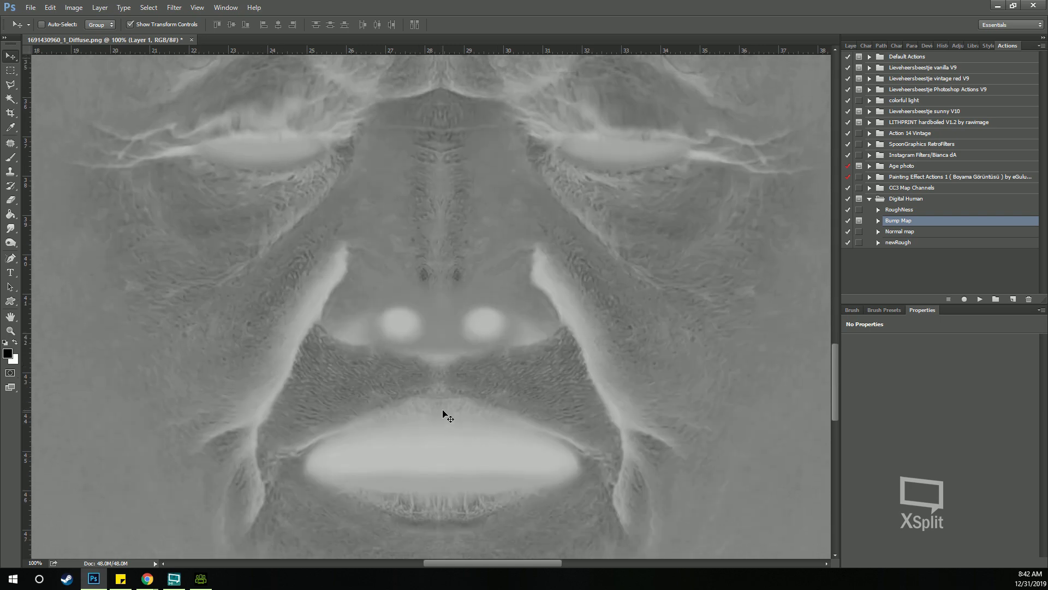
pyautogui.scroll(1, 629, 404)
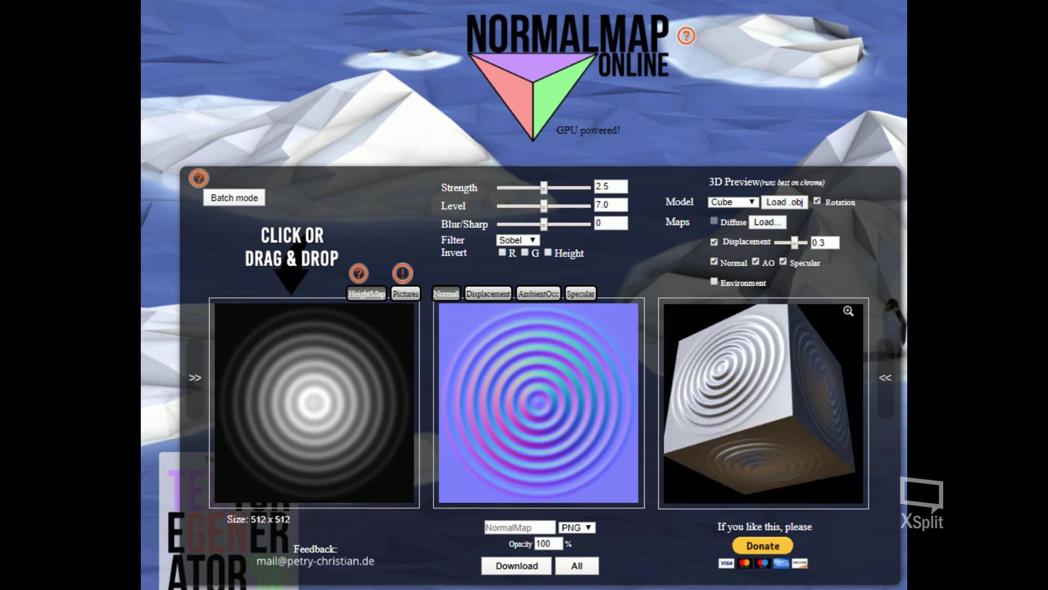
# Load the face bump map as the height map in NormalMap Online and inspect the 3D preview up close.
pyautogui.moveTo(317, 432)
pyautogui.mouseDown()
pyautogui.moveTo(304, 428)
pyautogui.moveTo(317, 425)
pyautogui.mouseUp()
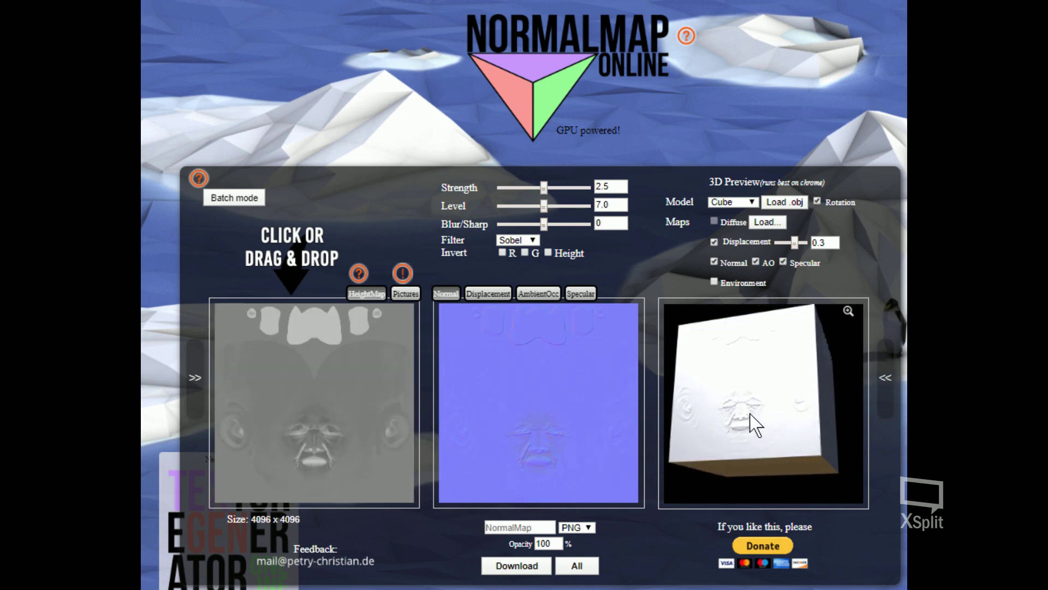
pyautogui.scroll(5, 756, 424)
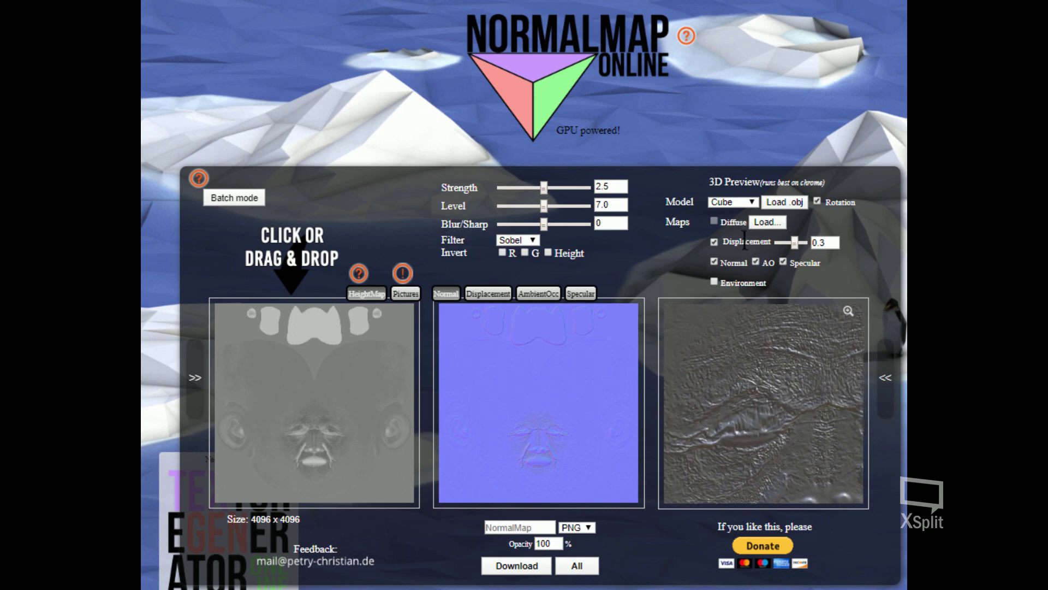
# Turn off the 3D preview's rotation and set its model to Plane to inspect the face detail up close.
pyautogui.click(817, 201)
pyautogui.click(747, 202)
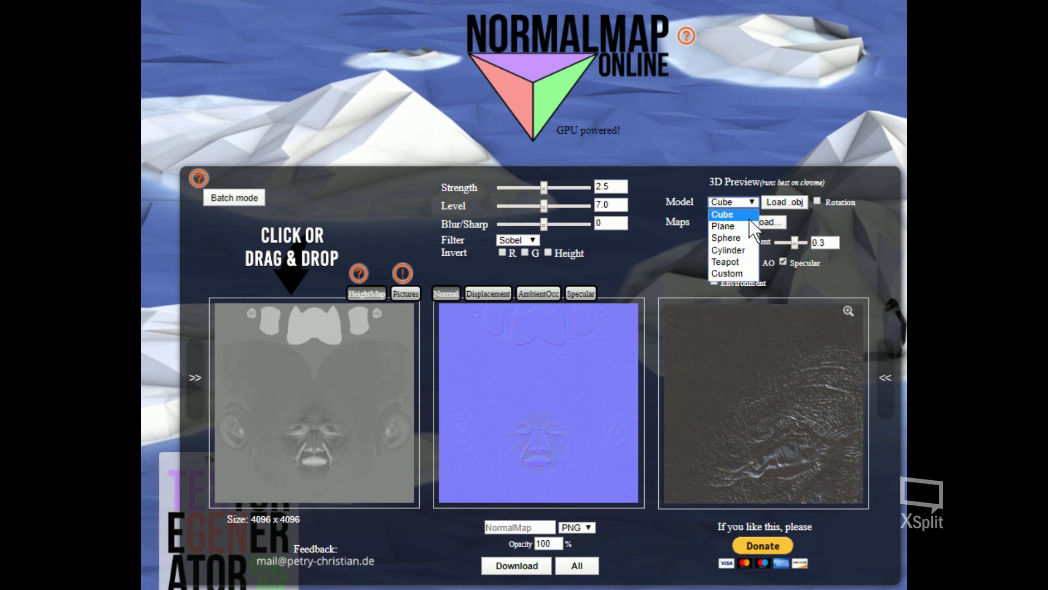
pyautogui.click(752, 225)
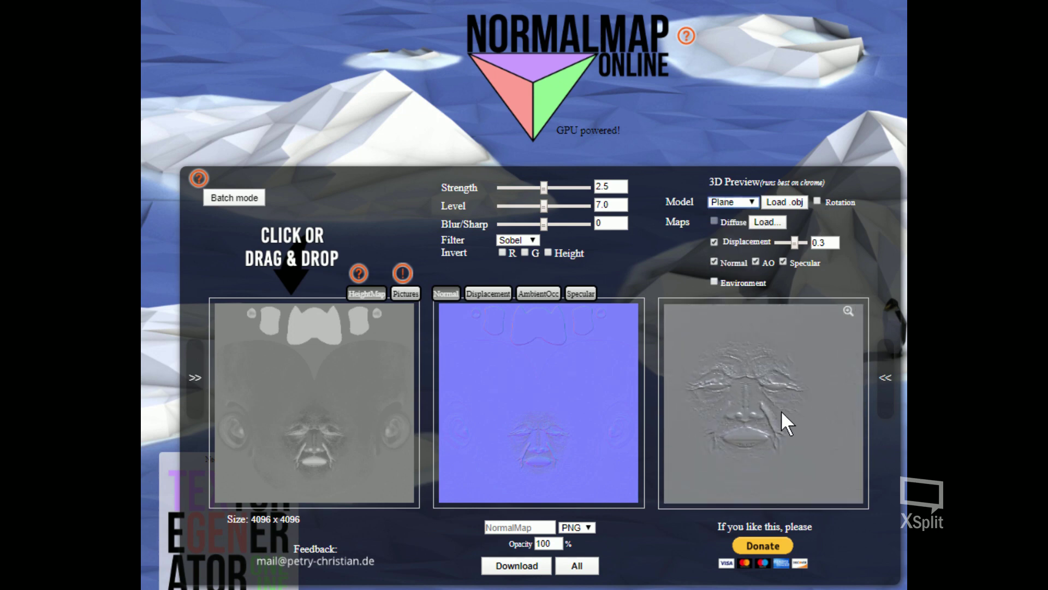
pyautogui.scroll(6, 781, 410)
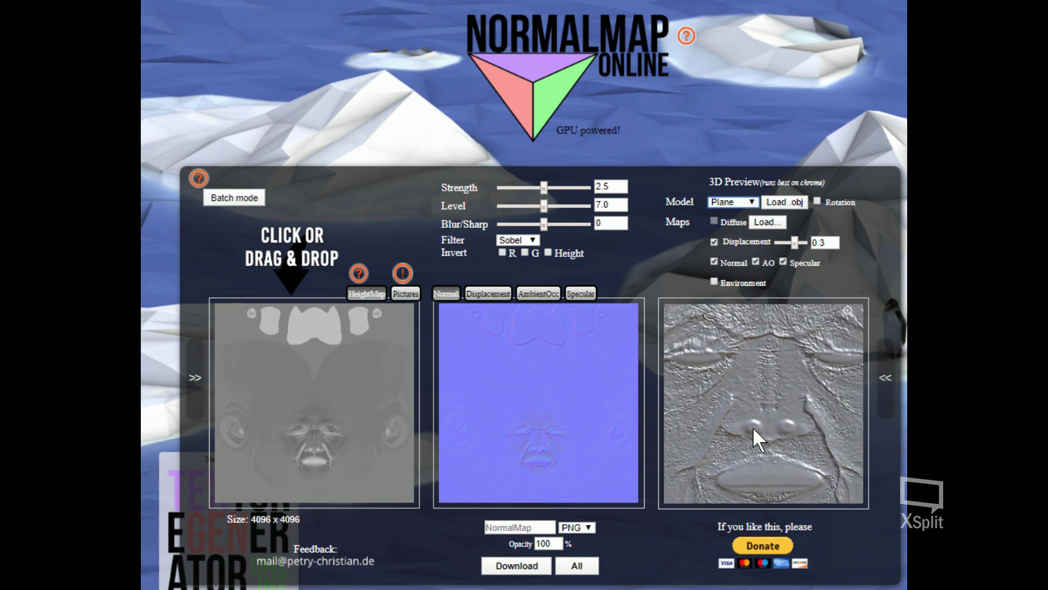
# Set the normal map's Strength to 5 and its Level to 9.5.
pyautogui.moveTo(753, 427)
pyautogui.mouseDown()
pyautogui.moveTo(782, 421)
pyautogui.moveTo(774, 404)
pyautogui.moveTo(801, 399)
pyautogui.moveTo(772, 421)
pyautogui.mouseUp()
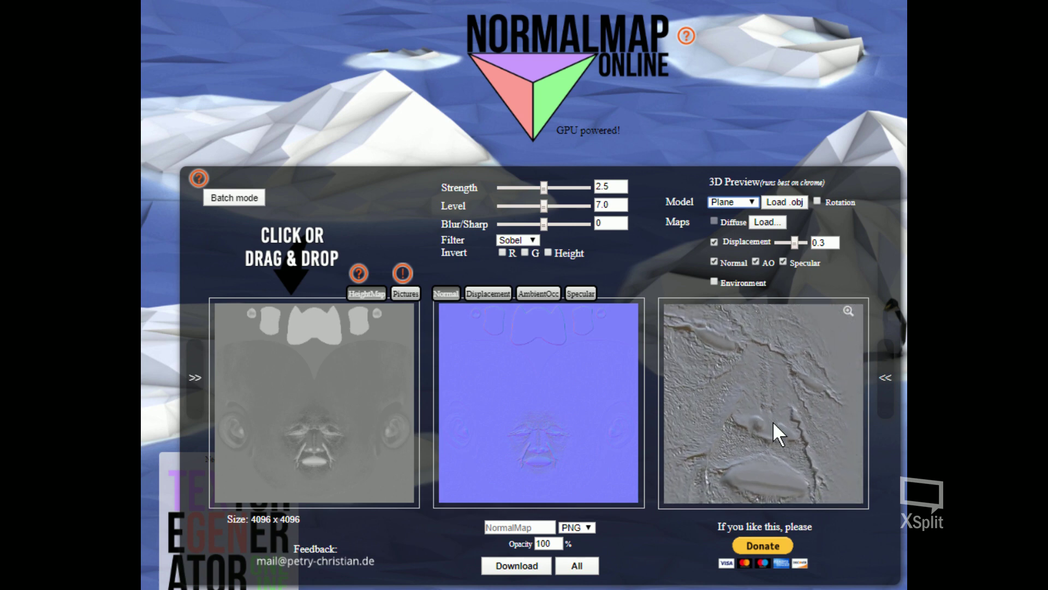
pyautogui.moveTo(774, 434); pyautogui.dragTo(779, 429)
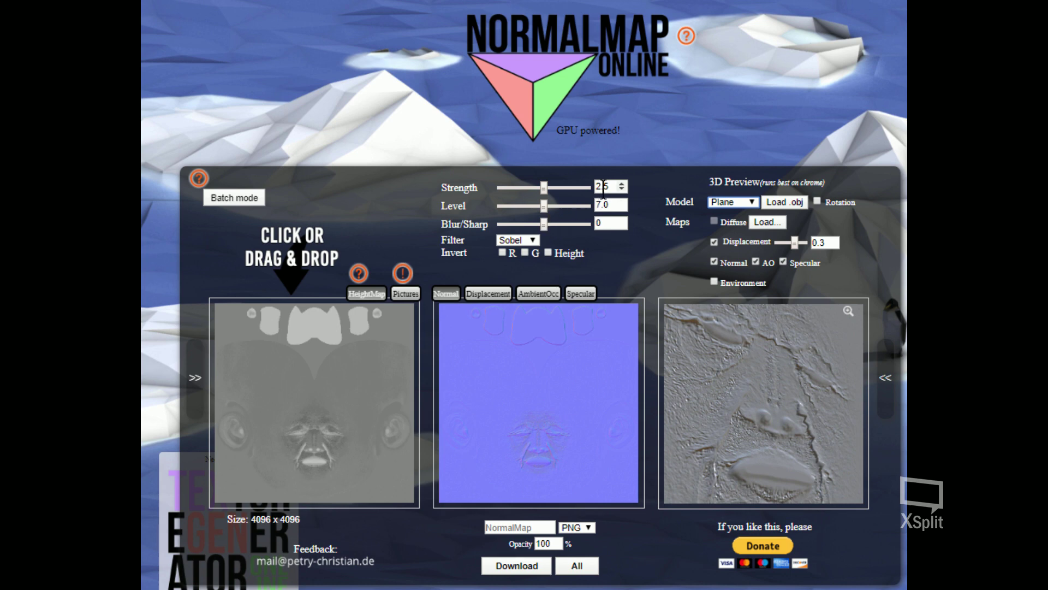
pyautogui.moveTo(615, 187); pyautogui.dragTo(571, 188)
pyautogui.write('5')
pyautogui.press('Return')
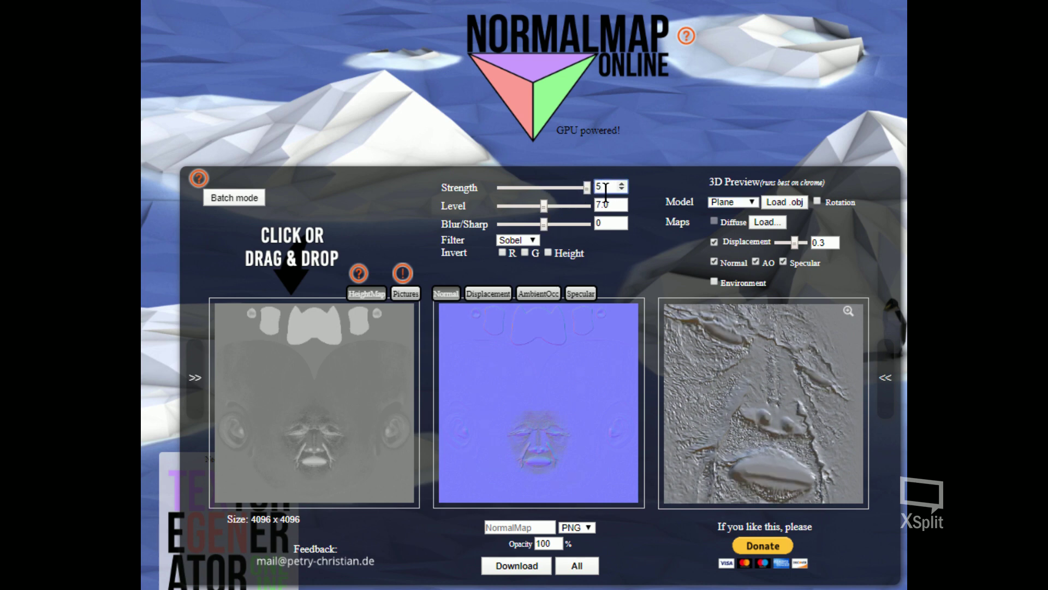
pyautogui.click(621, 207)
pyautogui.moveTo(614, 203); pyautogui.dragTo(589, 207)
pyautogui.press('Return')
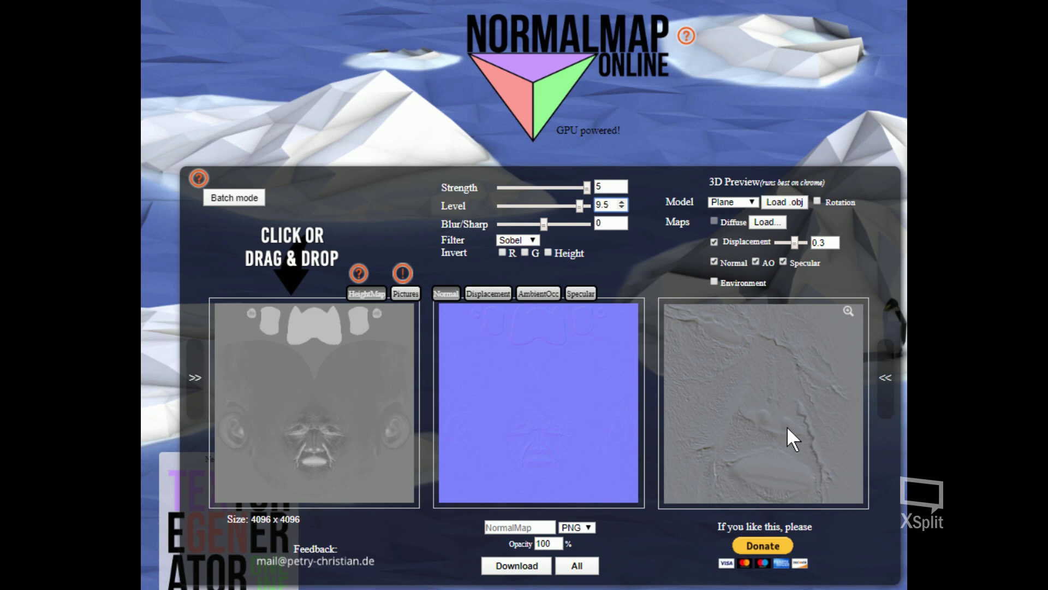
# Check the facial relief on the preview plane from several angles and download the normal map as a PNG.
pyautogui.moveTo(788, 426); pyautogui.dragTo(764, 422)
pyautogui.moveTo(829, 396); pyautogui.dragTo(784, 452)
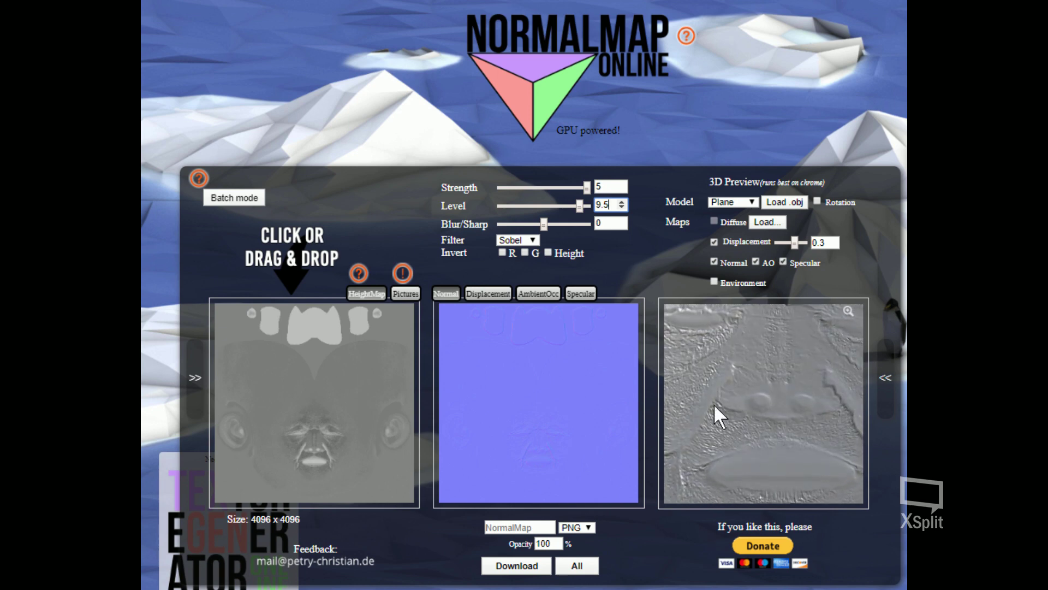
pyautogui.moveTo(714, 405); pyautogui.dragTo(719, 425)
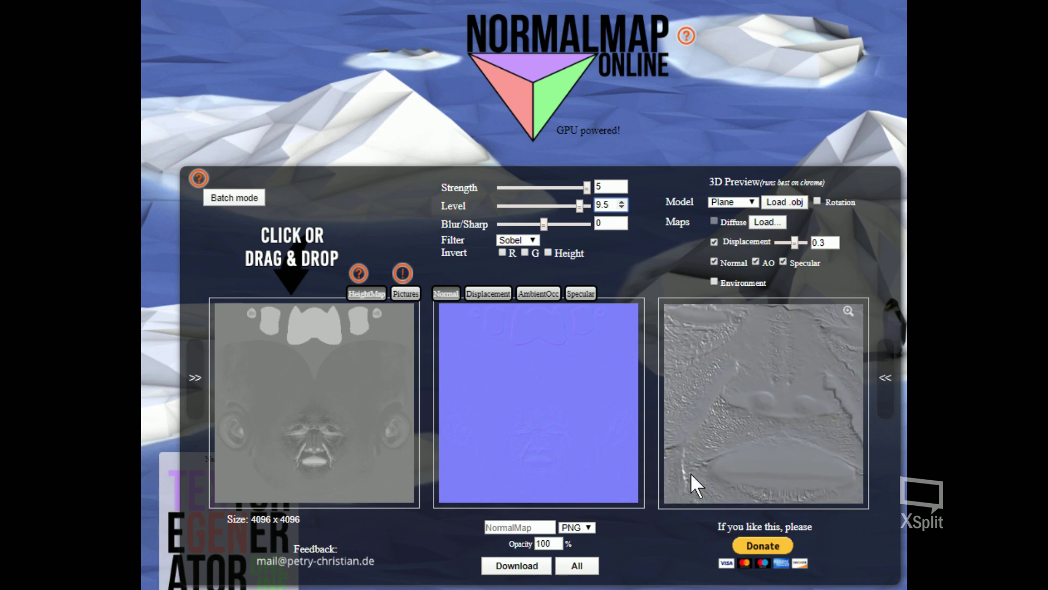
pyautogui.moveTo(692, 473); pyautogui.dragTo(646, 372)
pyautogui.press('Tab')
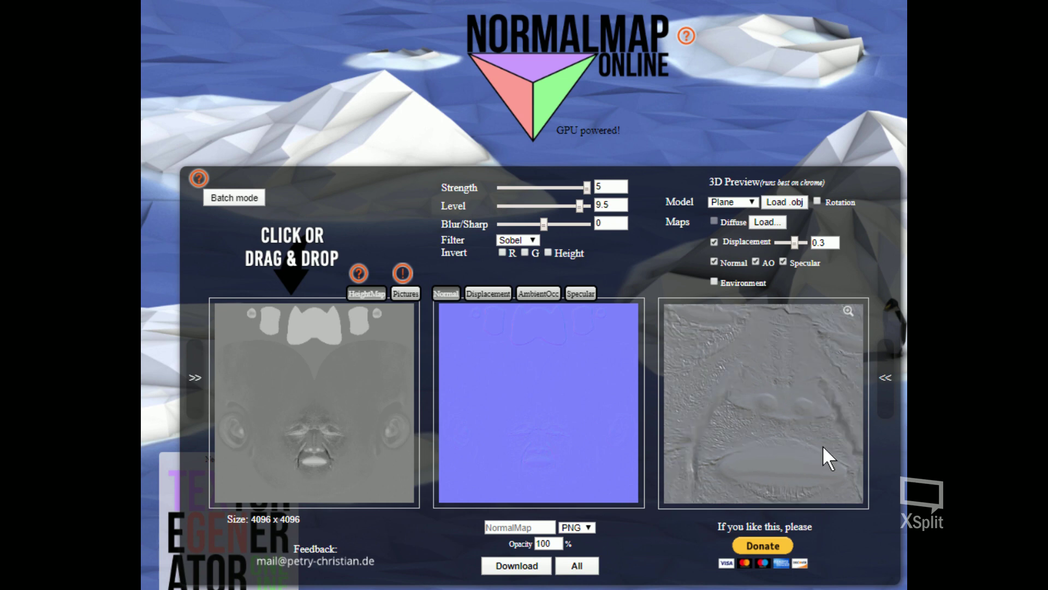
pyautogui.moveTo(819, 443); pyautogui.dragTo(796, 437)
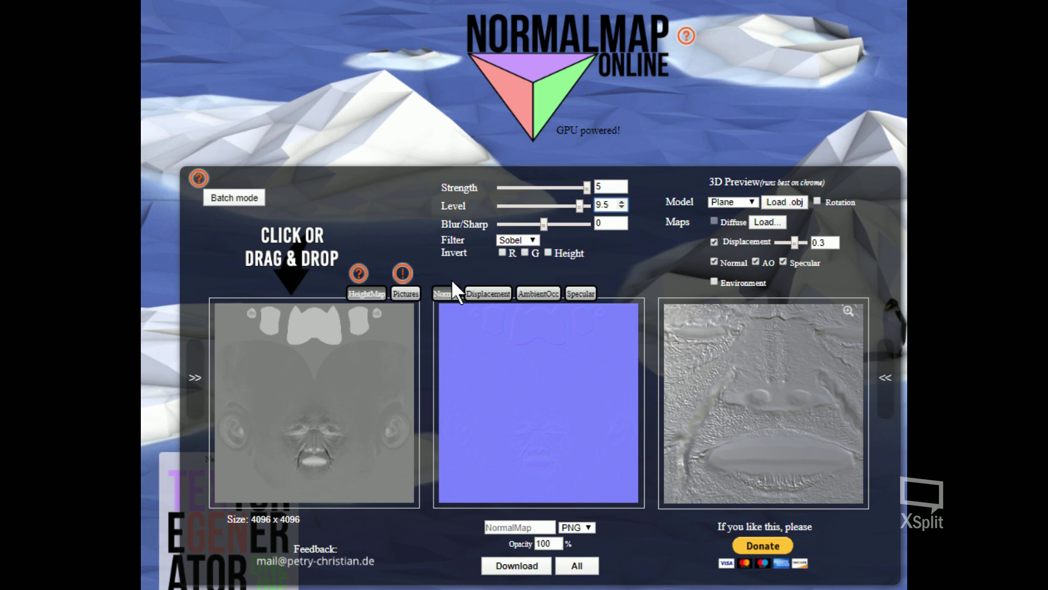
pyautogui.click(516, 570)
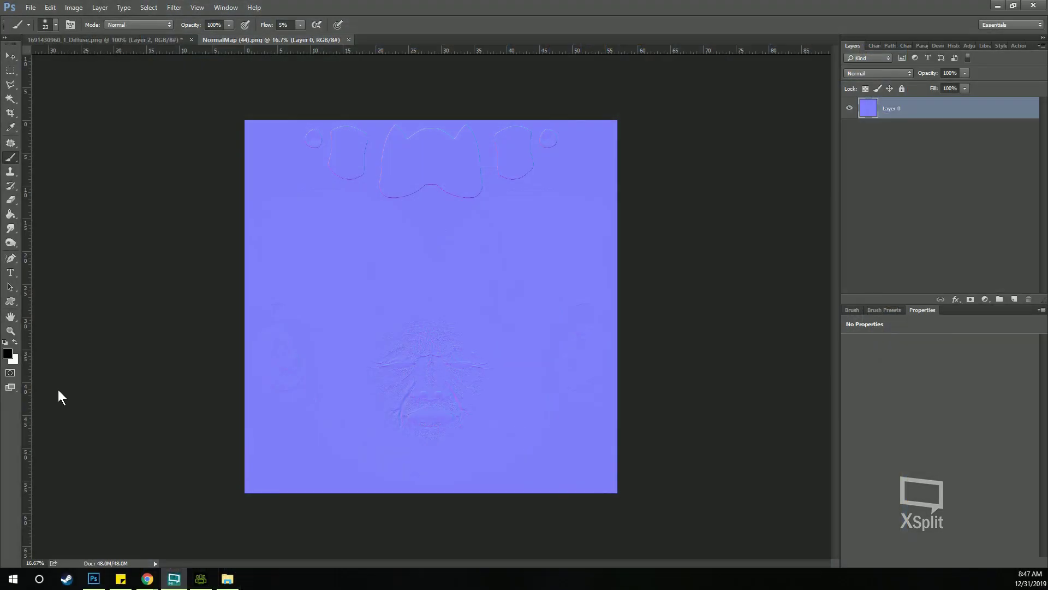
# Examine the face detail of NormalMap (44).png up close in Photoshop.
pyautogui.click(10, 331)
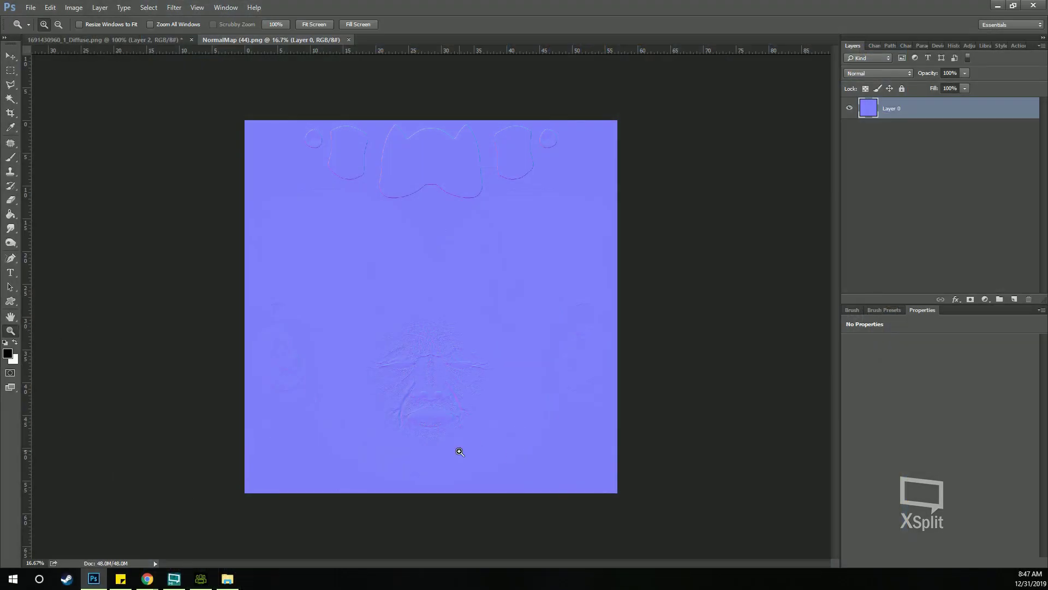
pyautogui.click(459, 450)
pyautogui.click(429, 366)
pyautogui.click(404, 330)
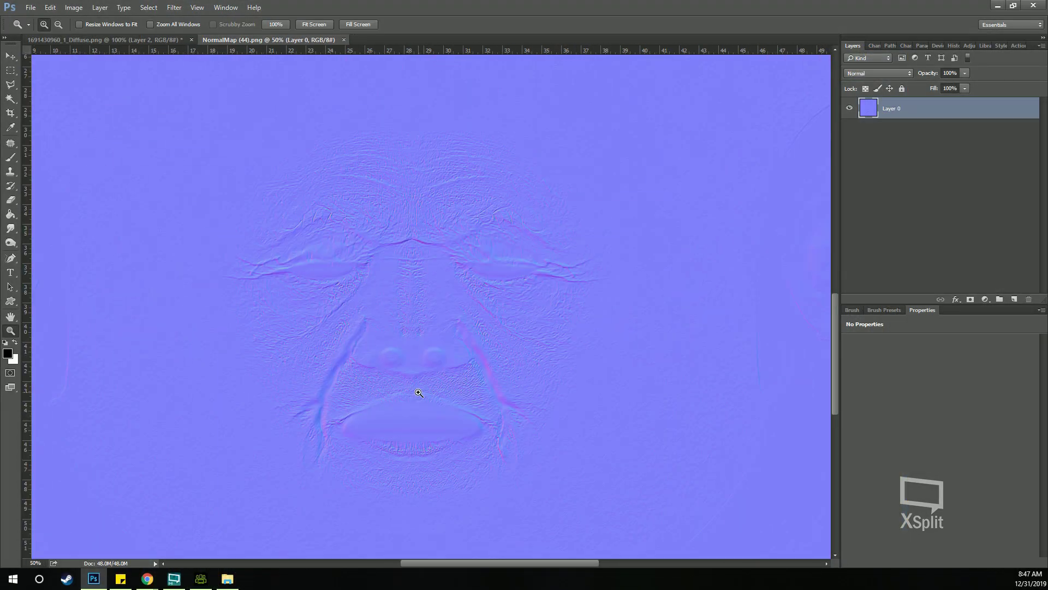
pyautogui.click(416, 356)
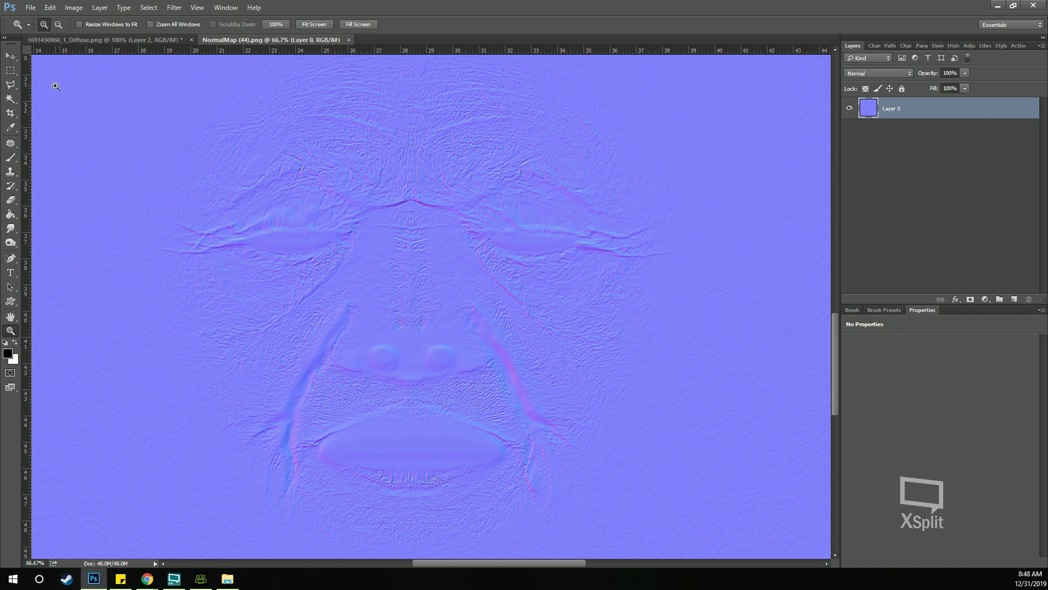
# Paint scattered black pore specks over the face on a new layer and set its blend mode to Color Burn.
pyautogui.click(12, 157)
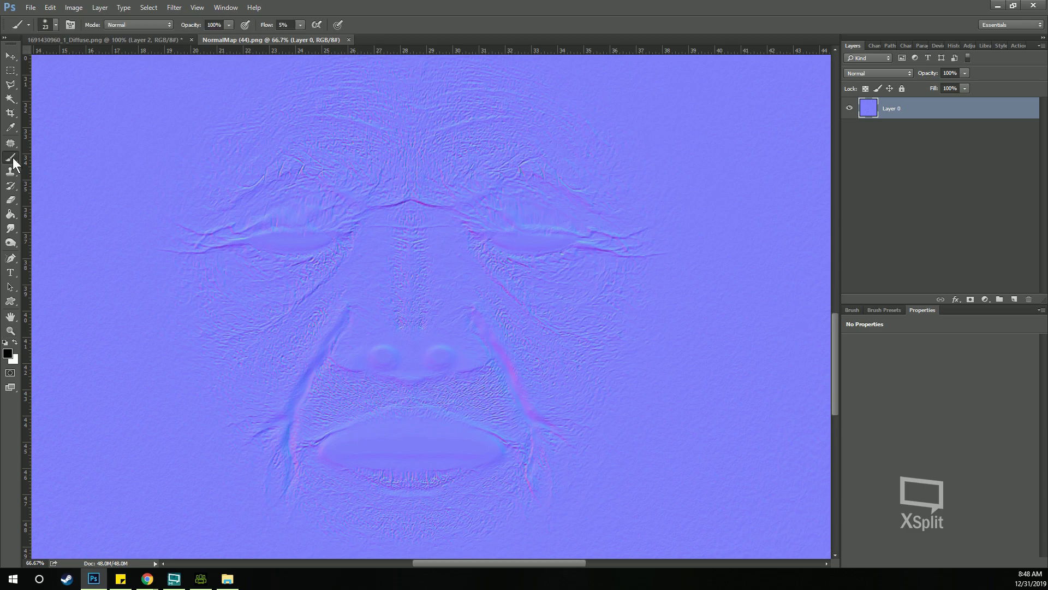
pyautogui.click(54, 25)
pyautogui.moveTo(175, 134); pyautogui.dragTo(178, 423)
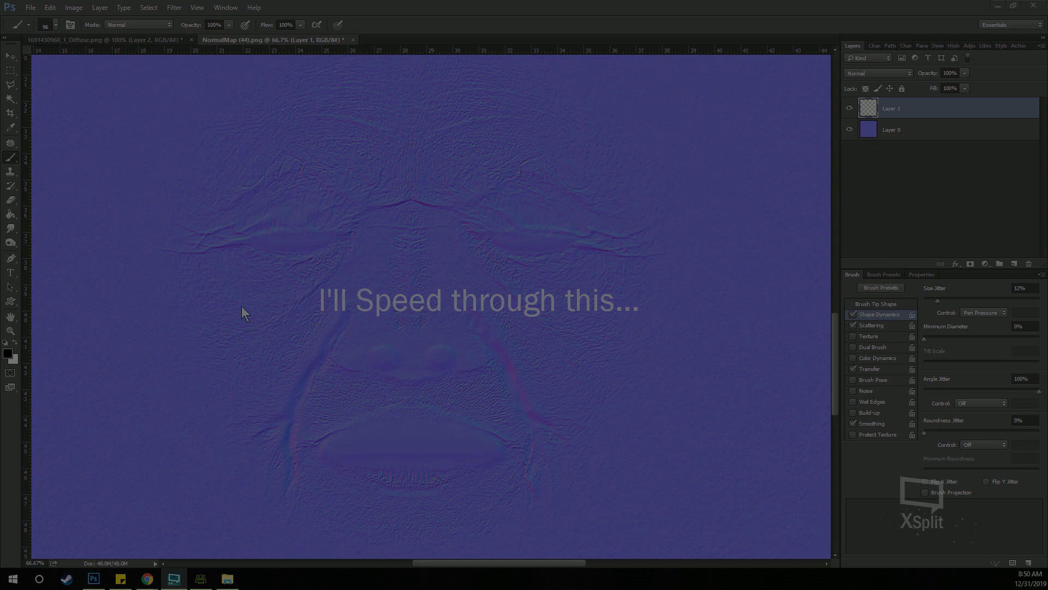
pyautogui.click(267, 292)
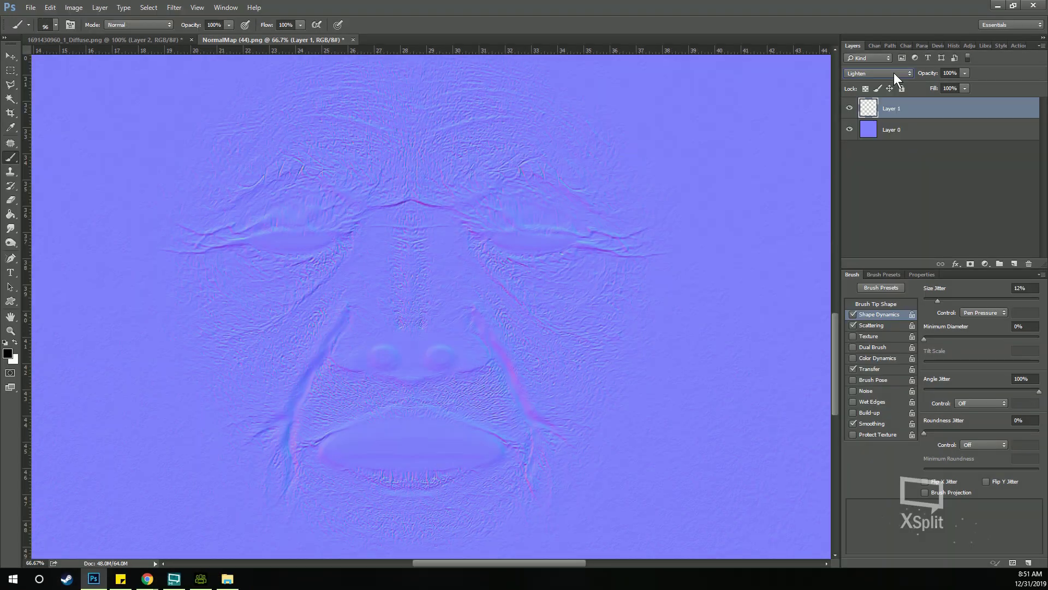
pyautogui.scroll(2, 893, 73)
pyautogui.press('h')
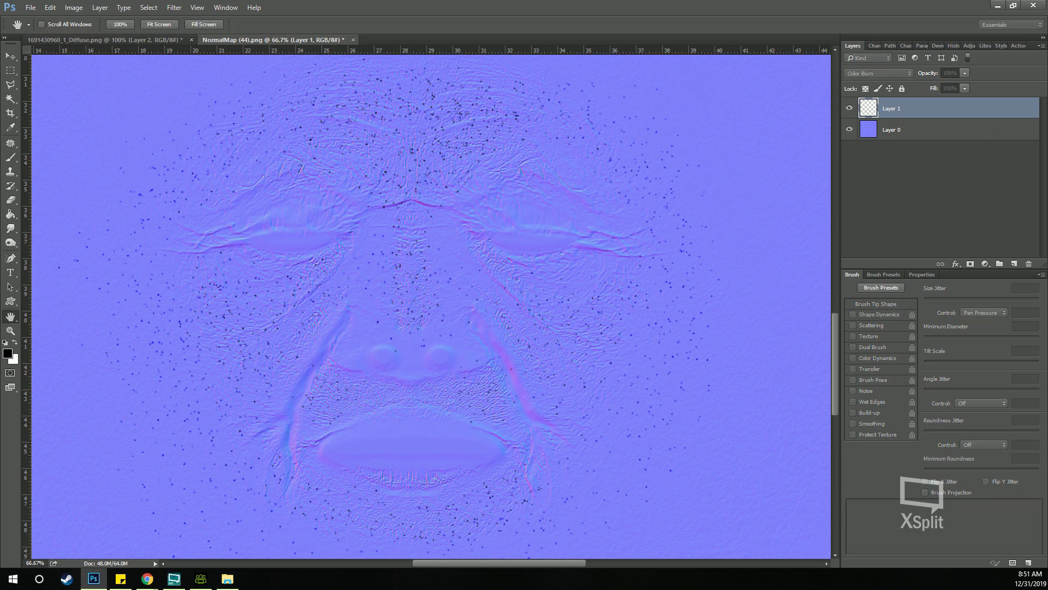
# Apply the acne/whiteheads1 layer style to the layer of pore specks.
pyautogui.doubleClick(928, 108)
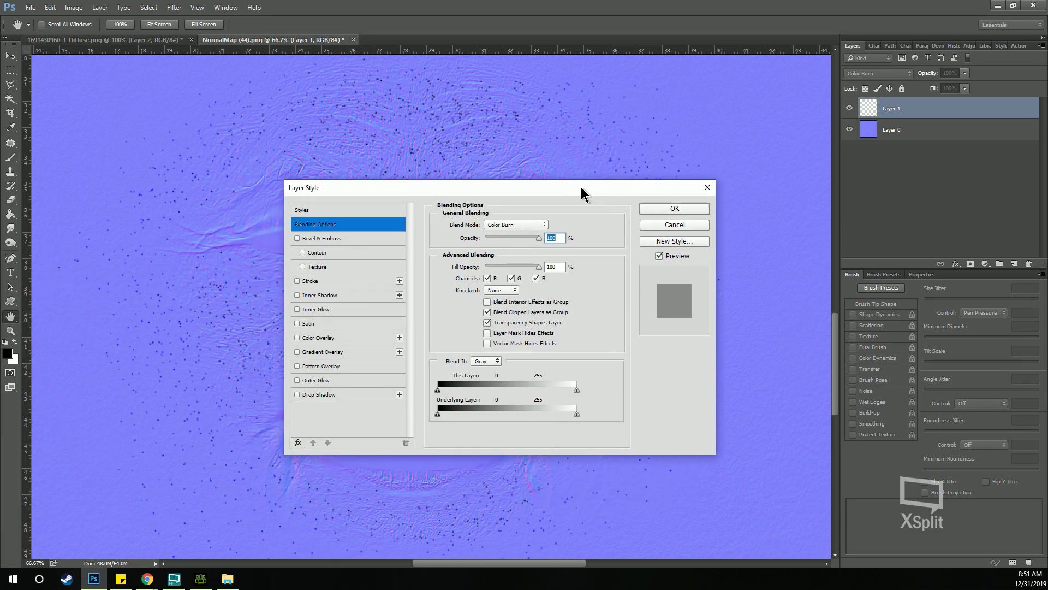
pyautogui.click(307, 212)
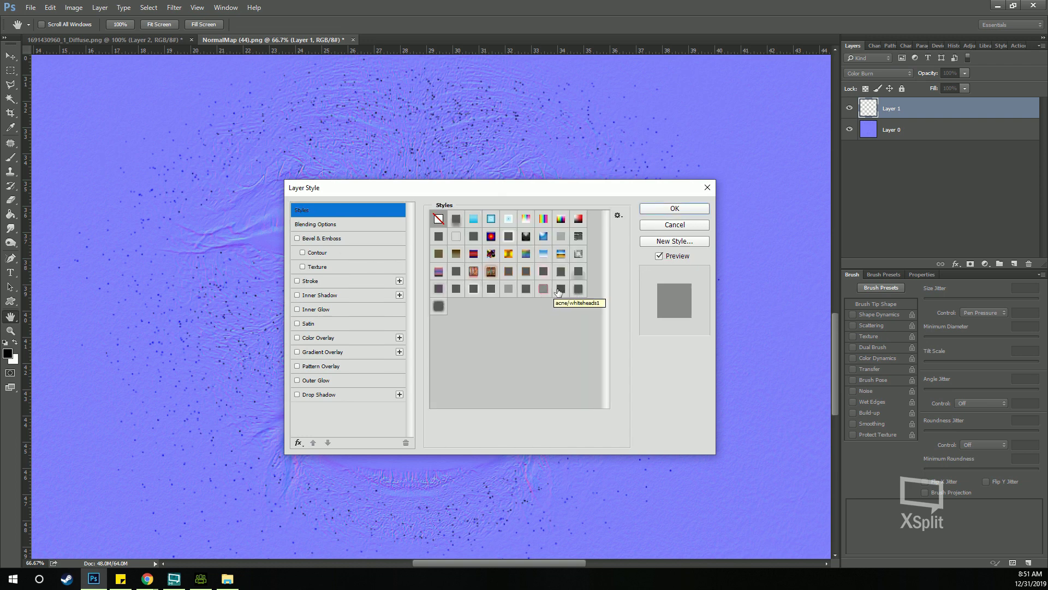
pyautogui.click(560, 290)
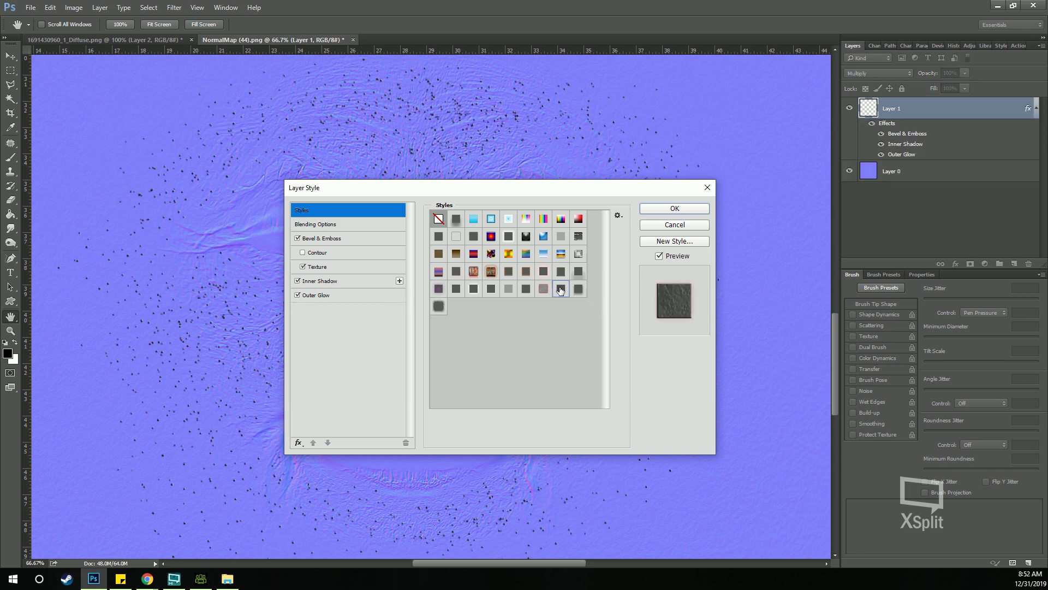
pyautogui.click(677, 210)
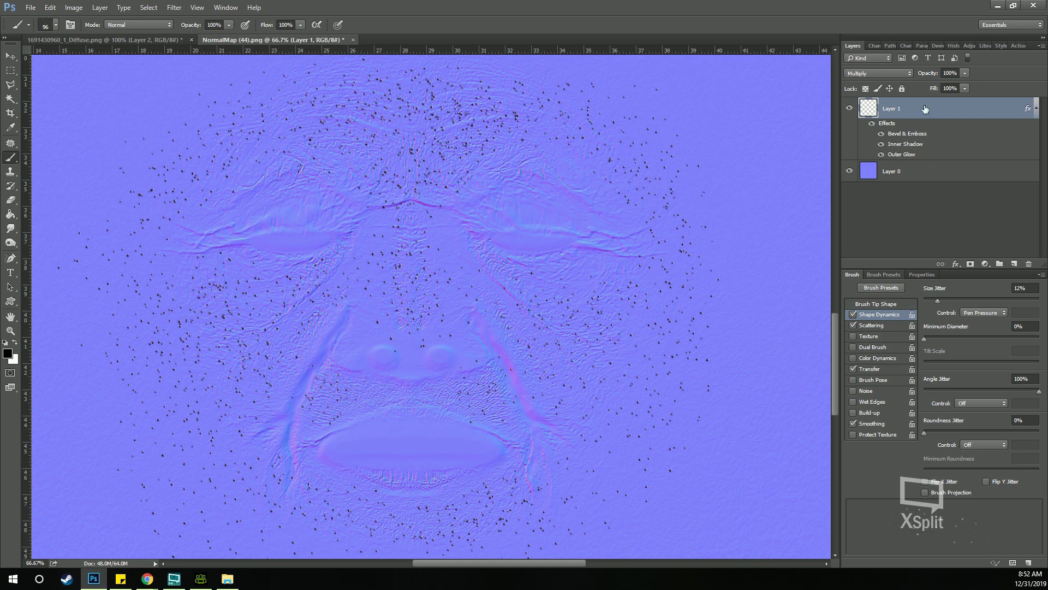
# Set the pore layer's blend mode to Color Burn and its opacity to 48%.
pyautogui.click(891, 72)
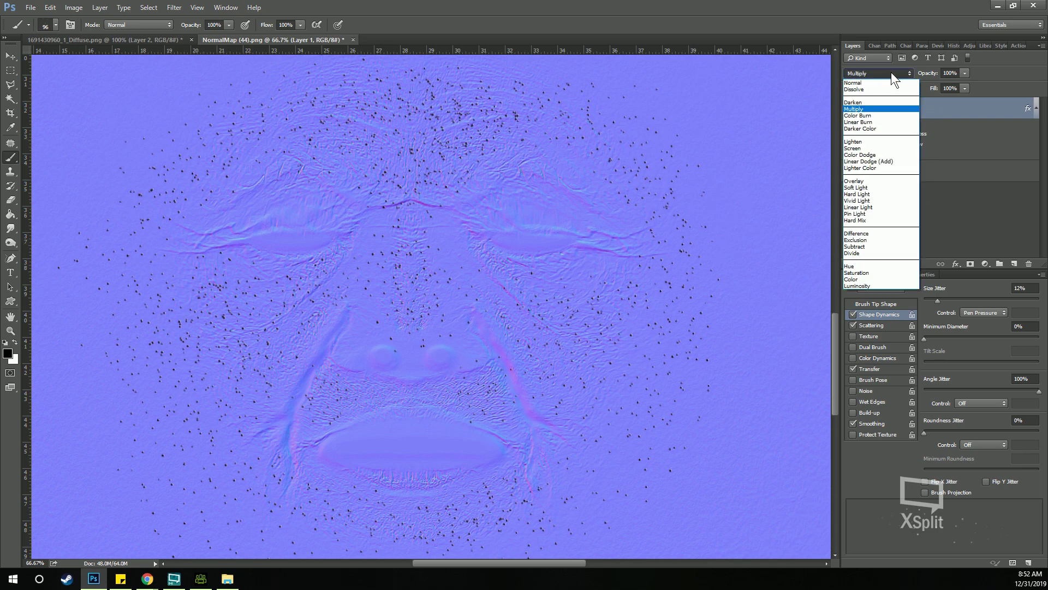
pyautogui.click(879, 116)
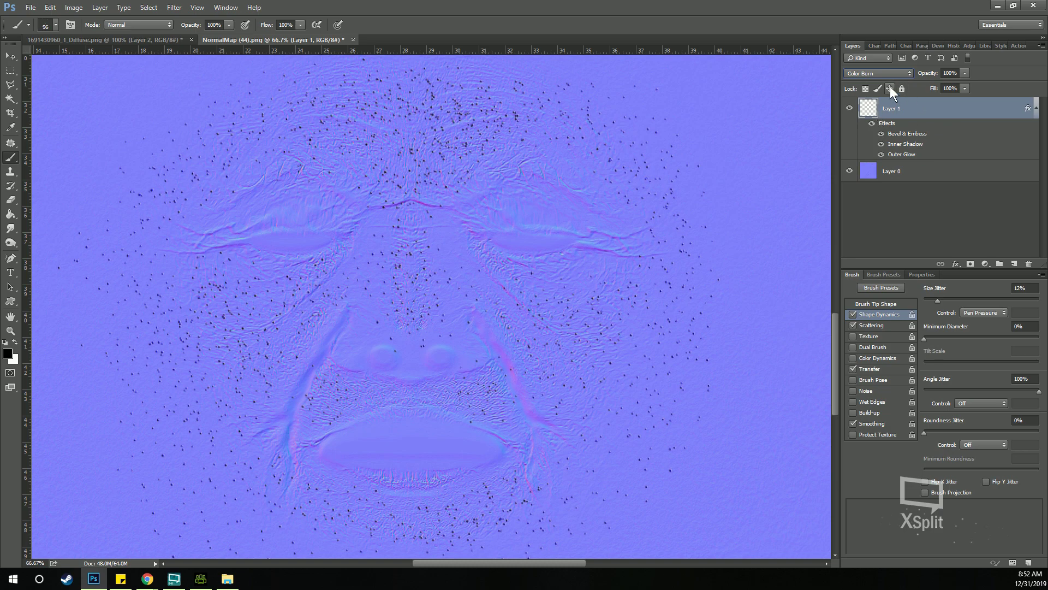
pyautogui.moveTo(929, 74); pyautogui.dragTo(899, 78)
# Save the edited normal map with Save As and close its document.
pyautogui.click(36, 8)
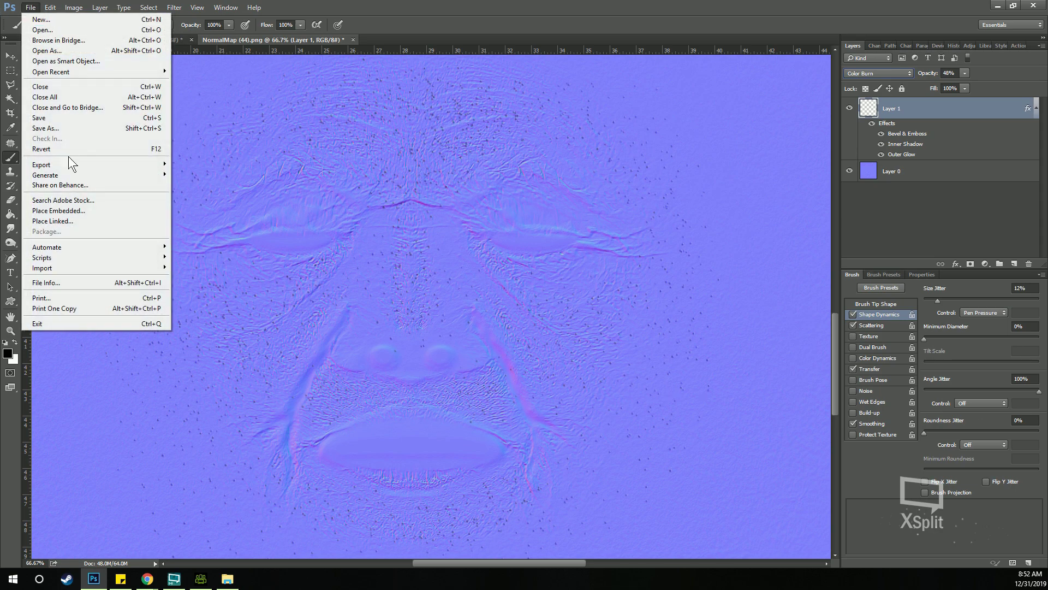
pyautogui.click(70, 131)
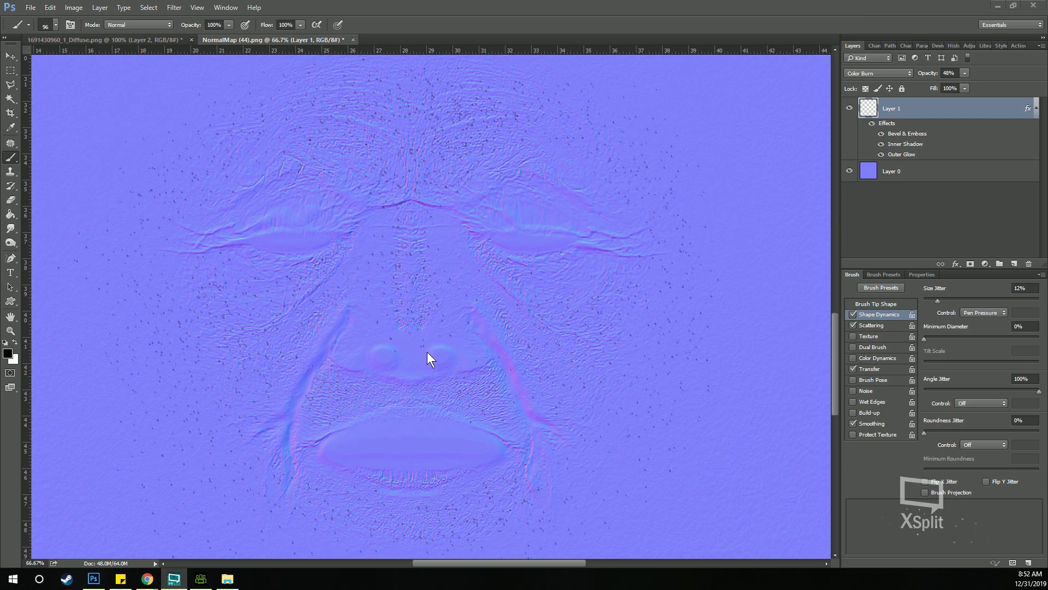
pyautogui.click(953, 45)
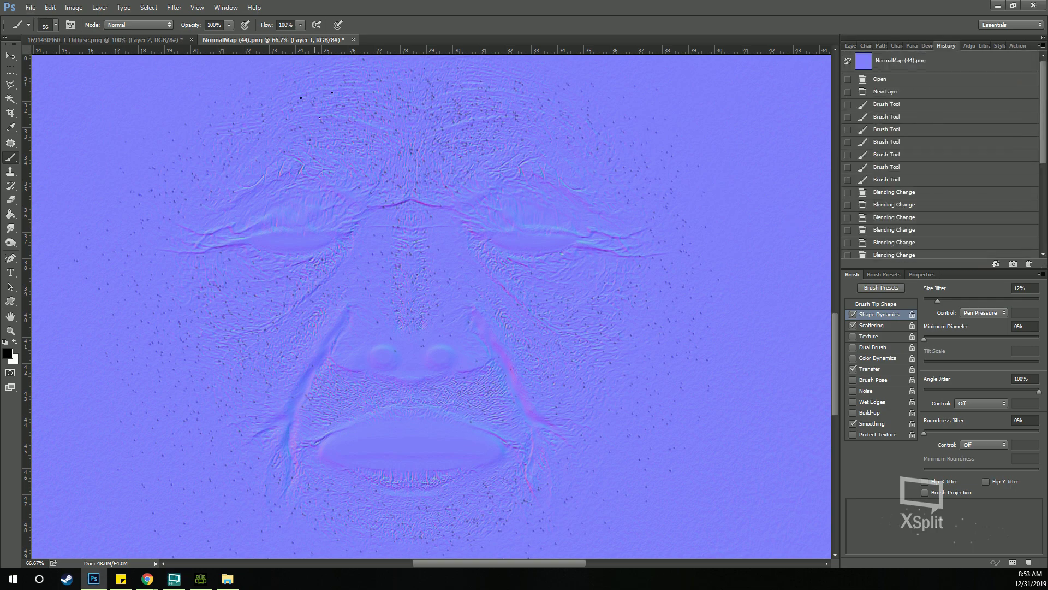
pyautogui.click(353, 40)
pyautogui.click(527, 180)
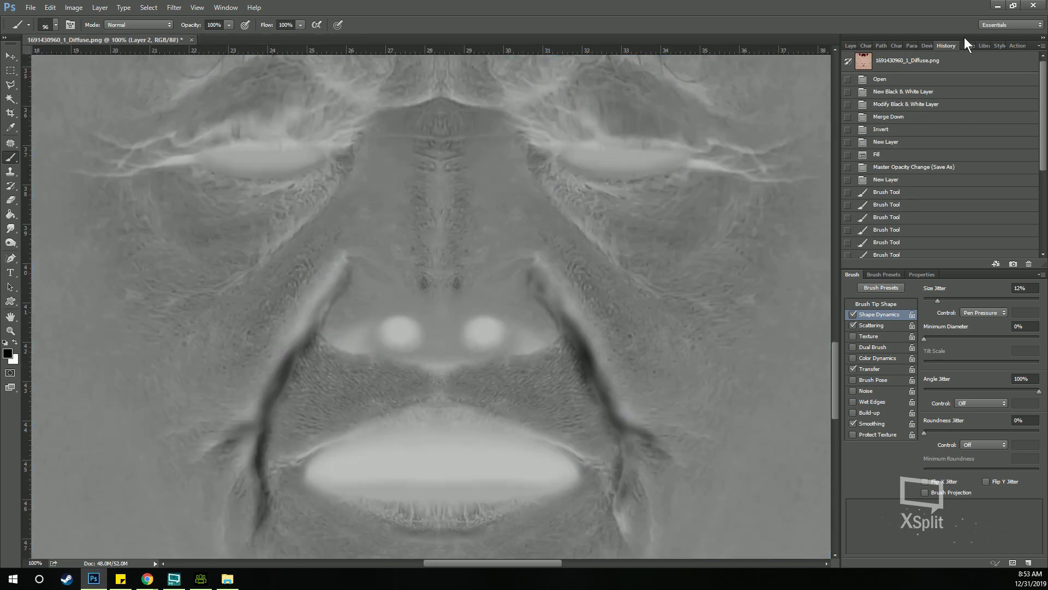
# Restore the diffuse texture to its original opened state from the document history.
pyautogui.click(928, 66)
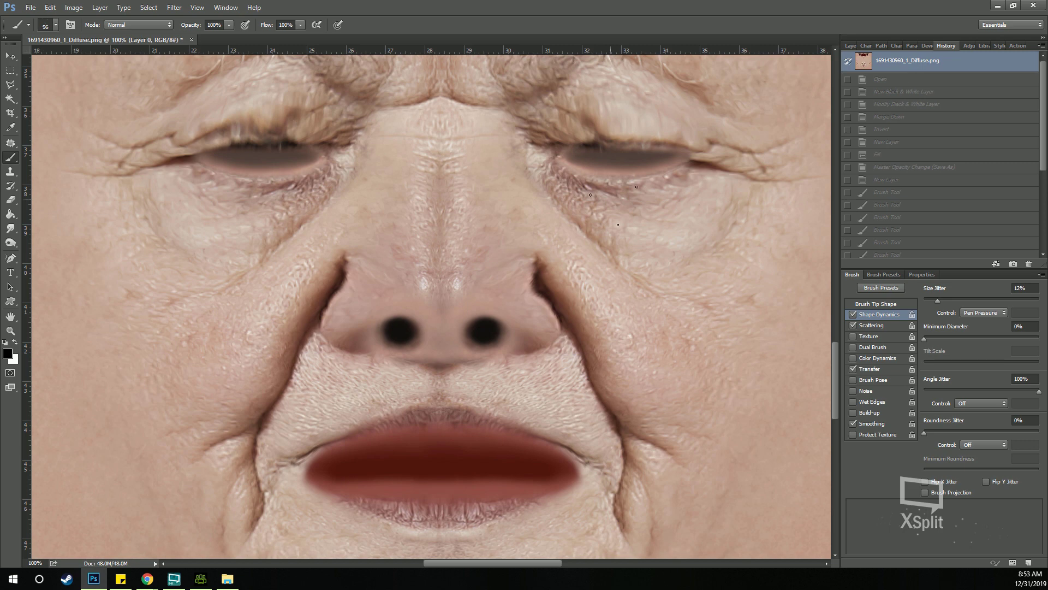
pyautogui.click(10, 316)
pyautogui.click(153, 29)
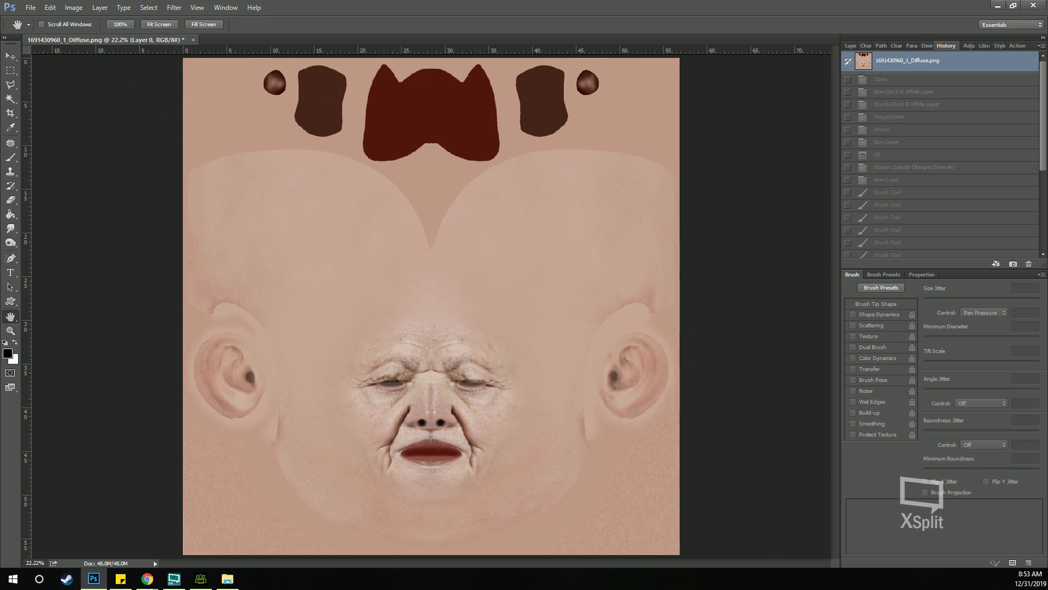
# Switch to Character Creator and open the head's Roughness texture for editing in Photoshop.
pyautogui.hotkey('alt', 'Tab')
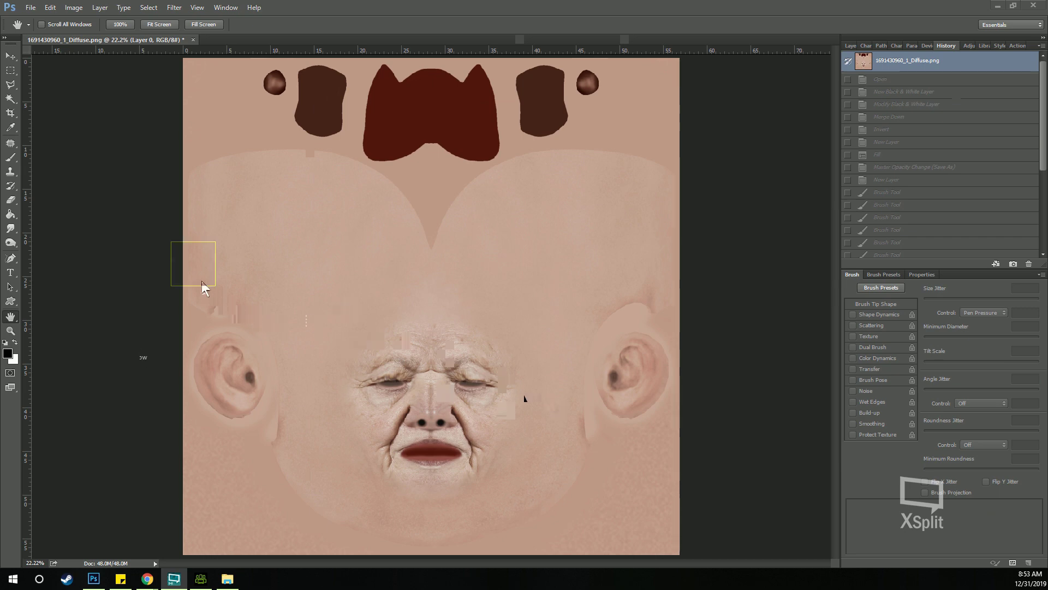
pyautogui.click(194, 268)
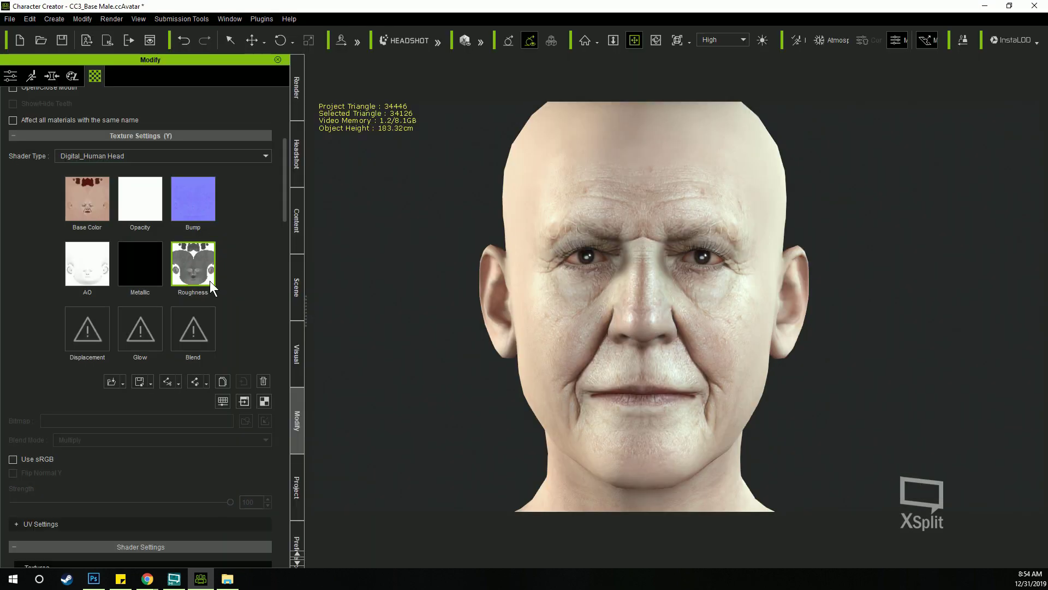
pyautogui.moveTo(194, 270)
pyautogui.moveTo(188, 212)
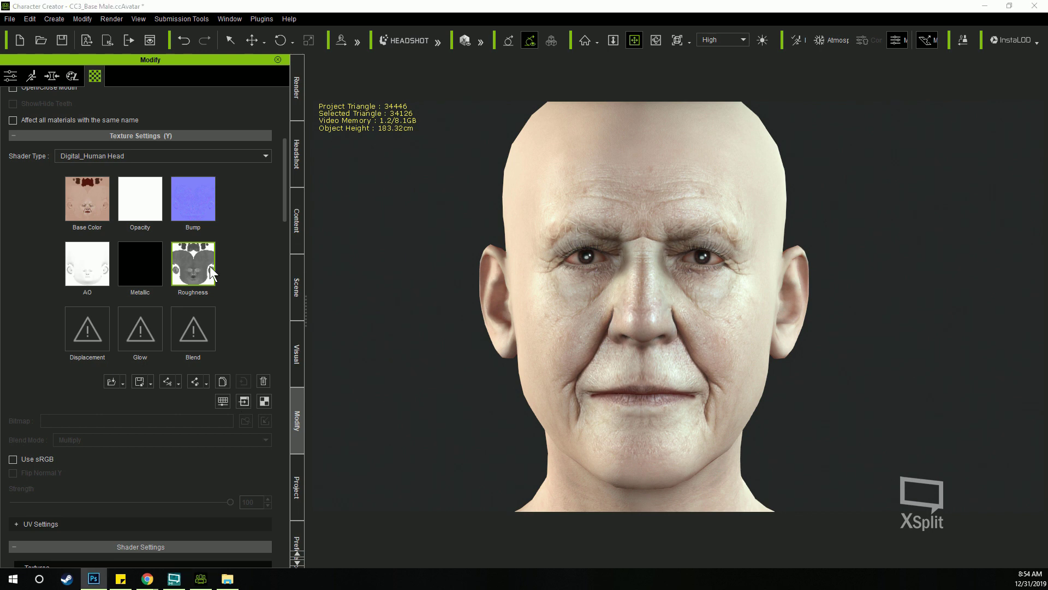
pyautogui.click(192, 268)
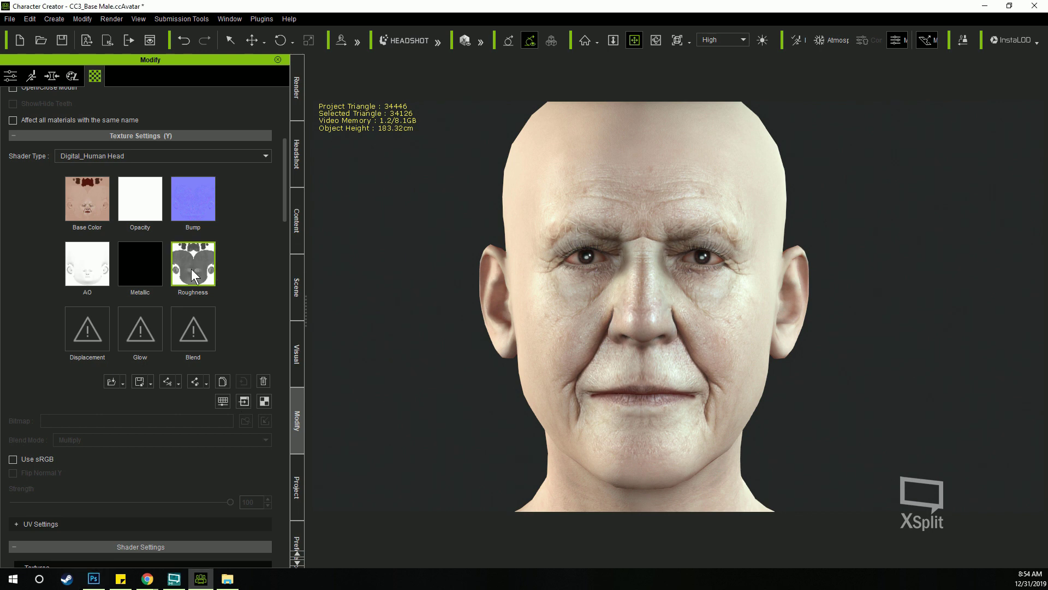
pyautogui.click(123, 382)
pyautogui.click(234, 337)
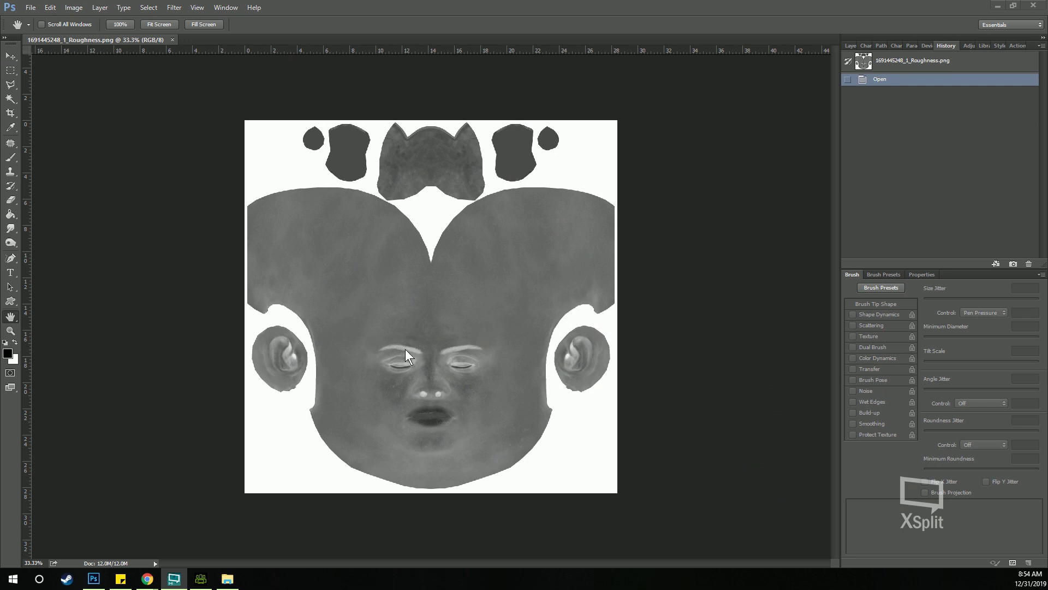
# Resize the roughness texture to 4096 × 4096 pixels and fit it to the screen.
pyautogui.click(76, 7)
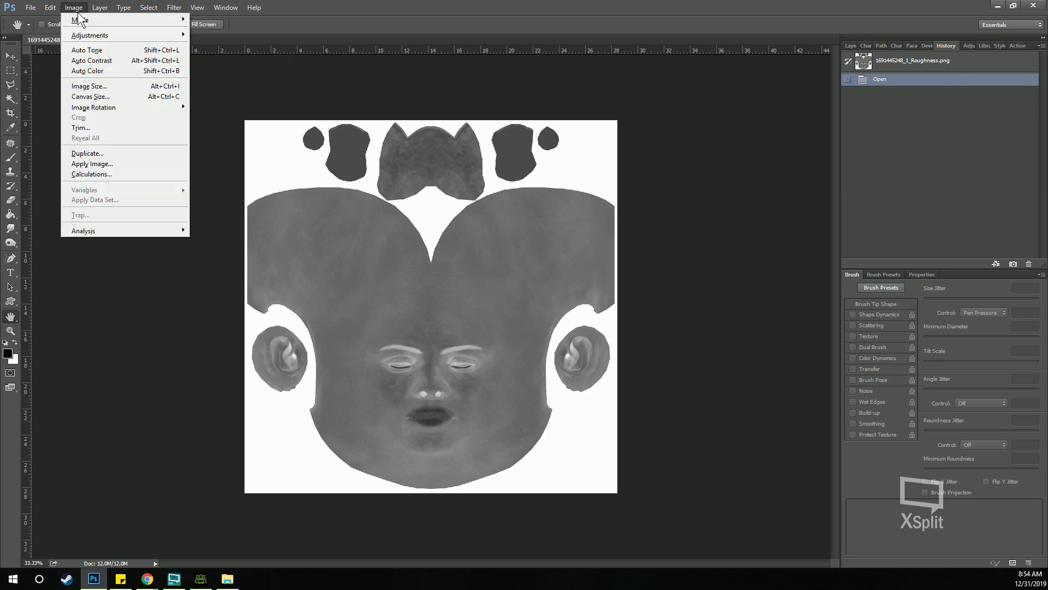
pyautogui.click(97, 87)
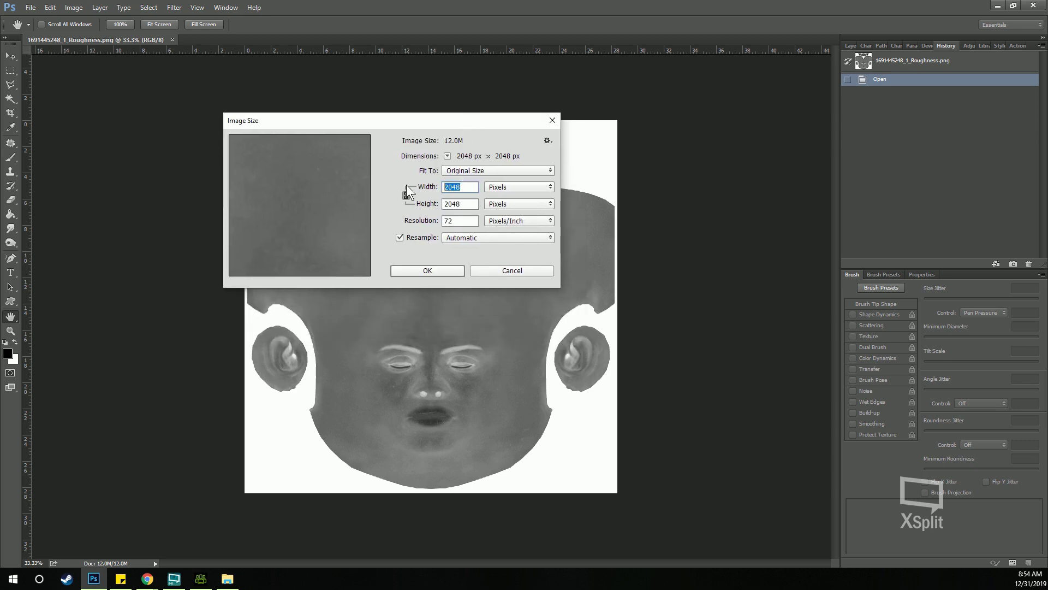
pyautogui.write('4096')
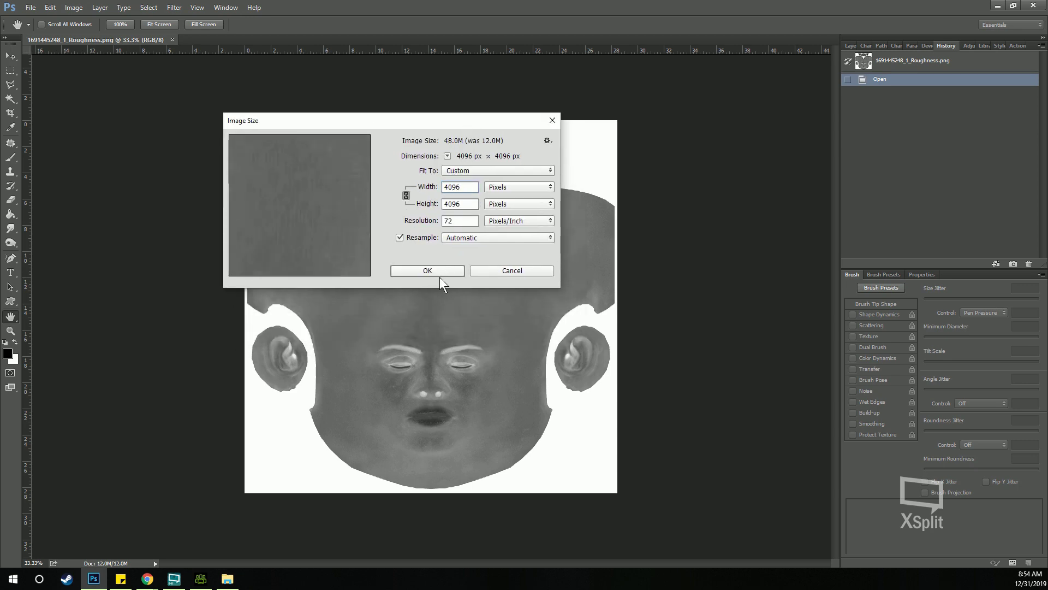
pyautogui.click(433, 268)
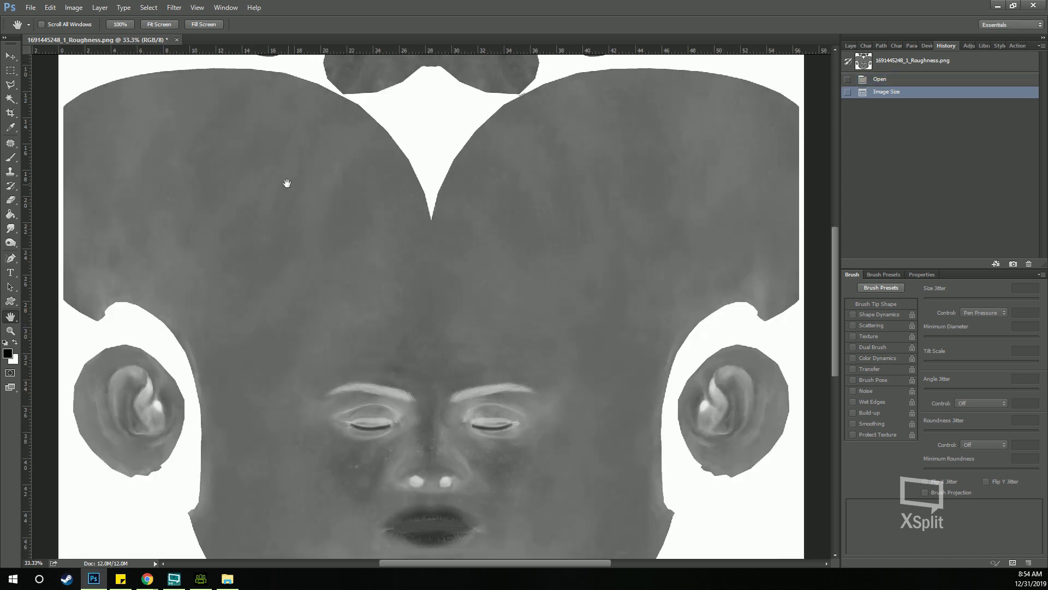
pyautogui.click(154, 24)
# Place the diffuse file from the tutorials folder as an embedded layer over the roughness texture and commit its placement.
pyautogui.click(31, 7)
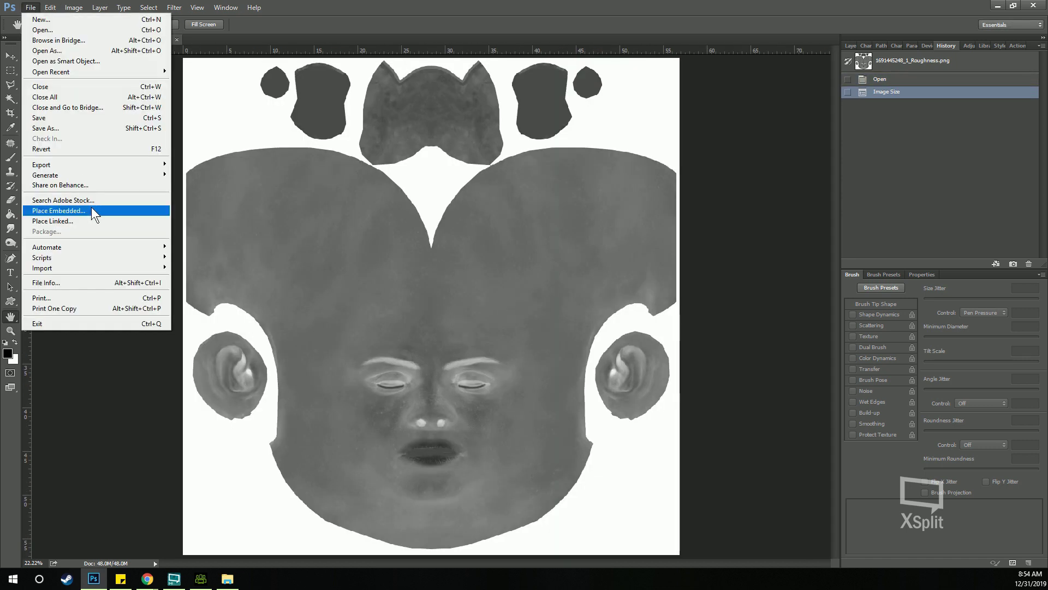
pyautogui.click(76, 211)
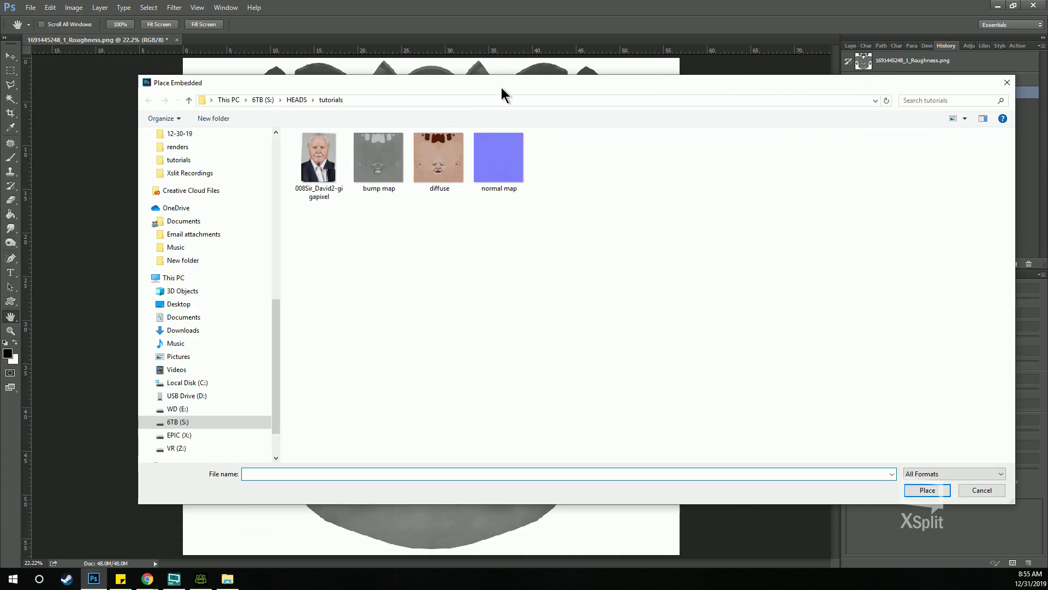
pyautogui.click(407, 157)
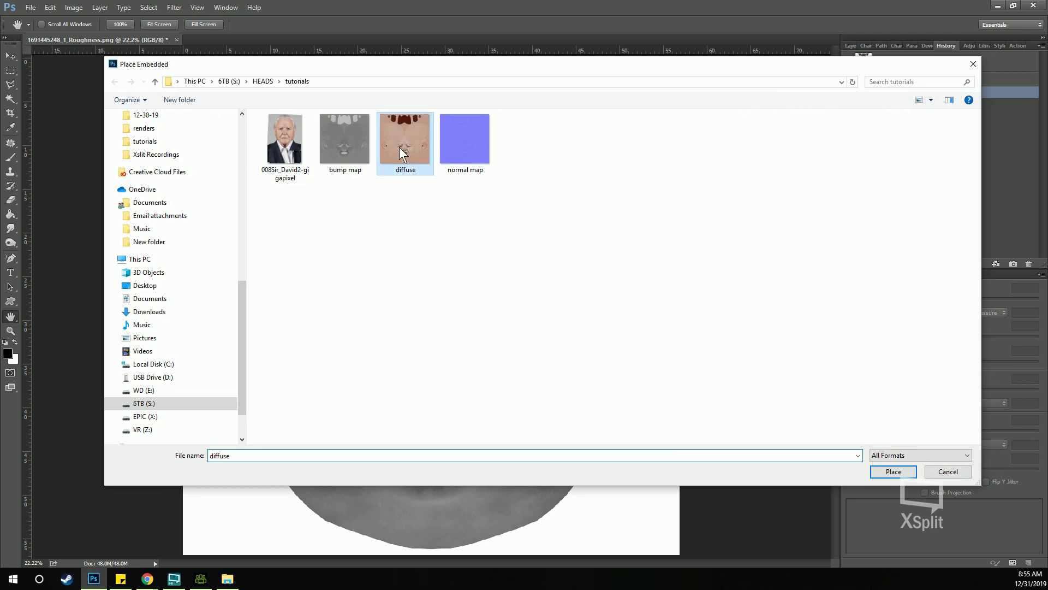
pyautogui.click(889, 469)
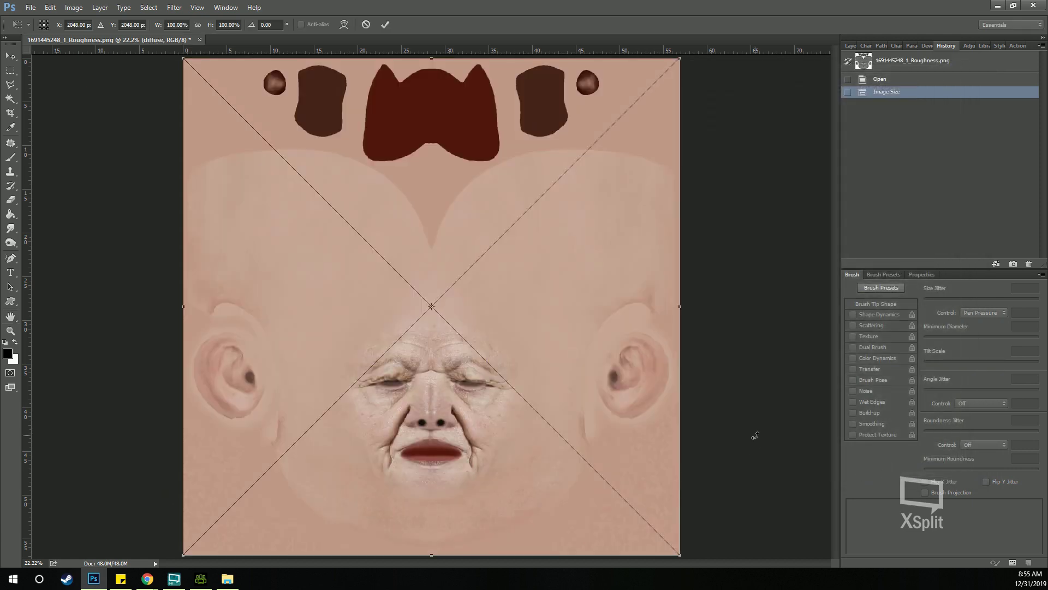
pyautogui.click(1017, 45)
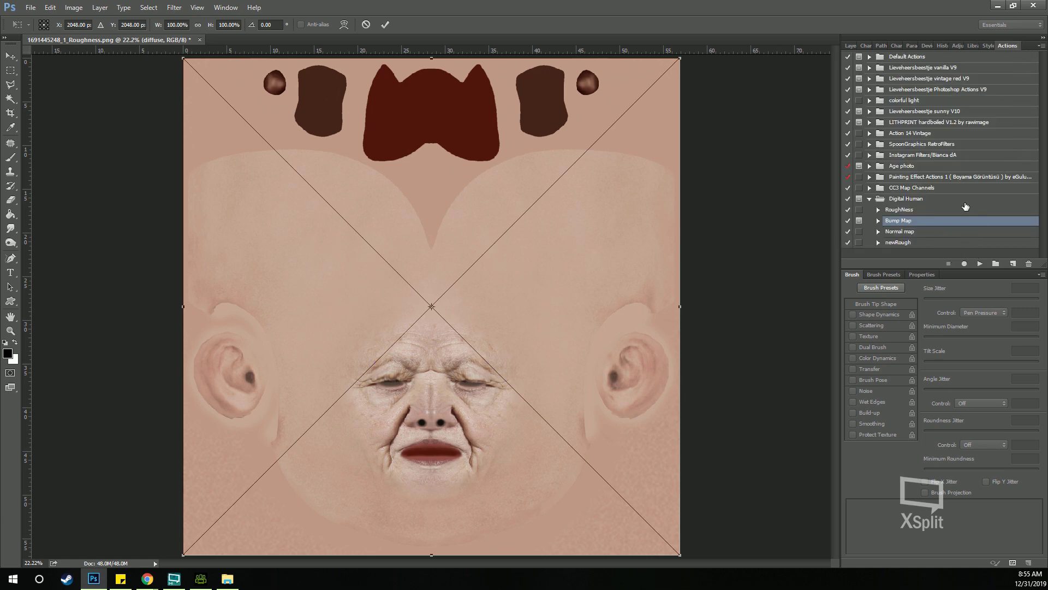
pyautogui.doubleClick(522, 317)
# Try to run the newRough action from the Digital Human set on the placed diffuse layer.
pyautogui.click(907, 245)
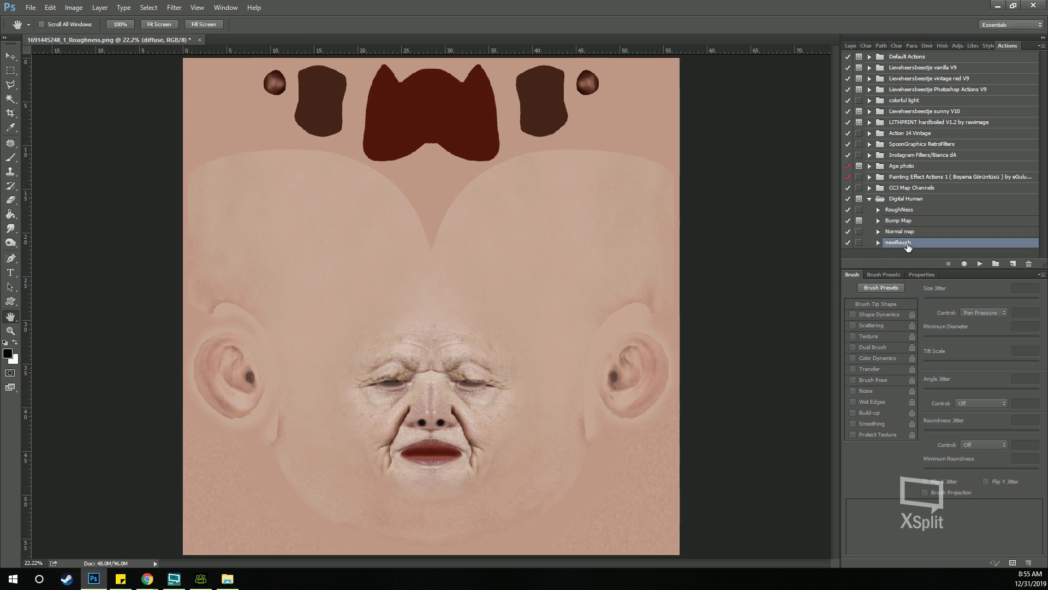
pyautogui.click(980, 264)
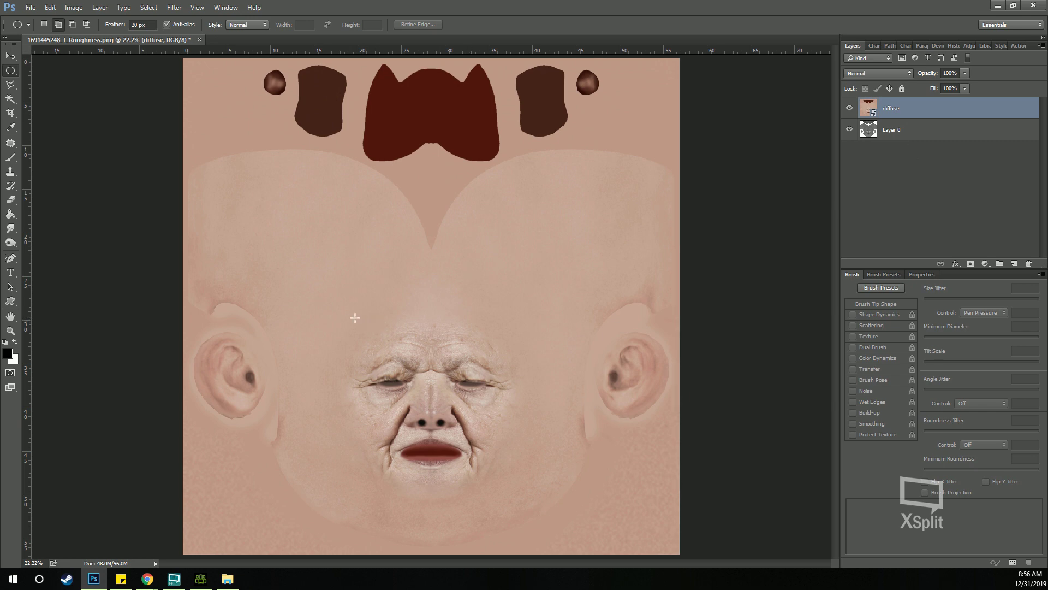
# Mask the diffuse layer with an elliptical selection around the face and feather the mask to 85.1 px.
pyautogui.moveTo(350, 307); pyautogui.dragTo(517, 495)
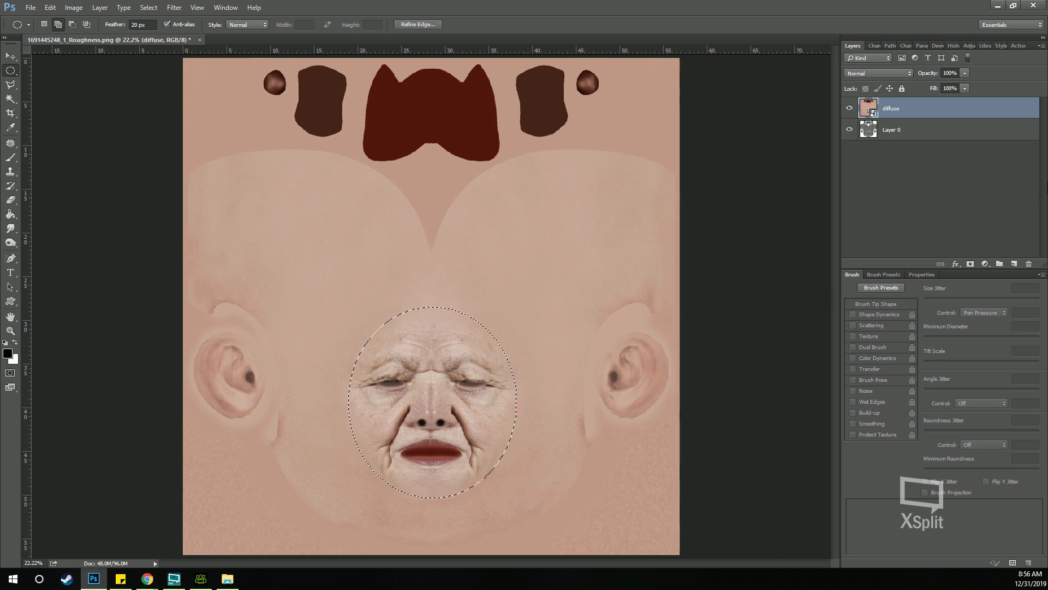
pyautogui.click(971, 264)
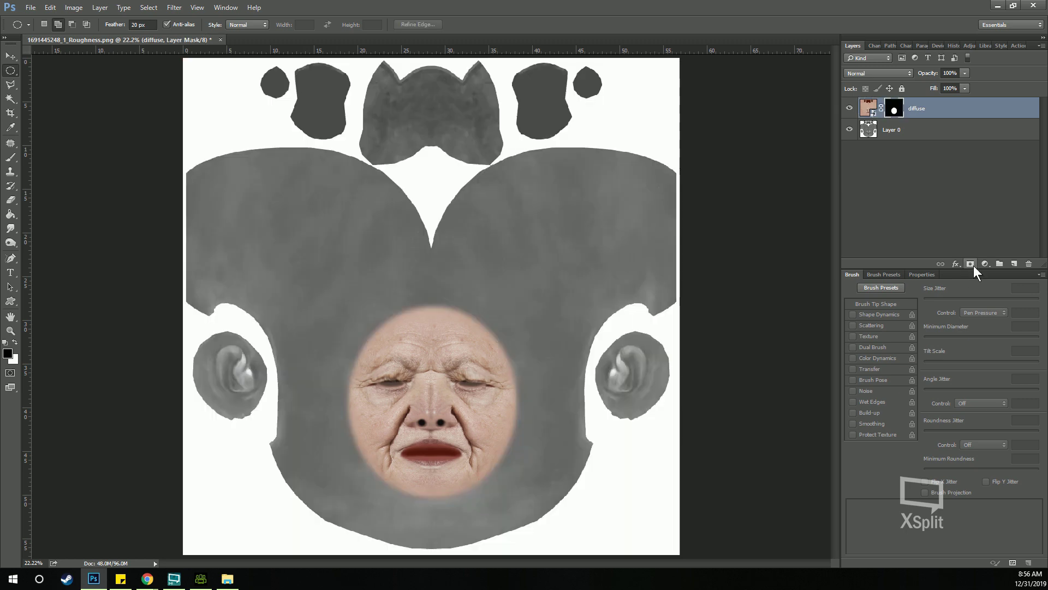
pyautogui.doubleClick(898, 112)
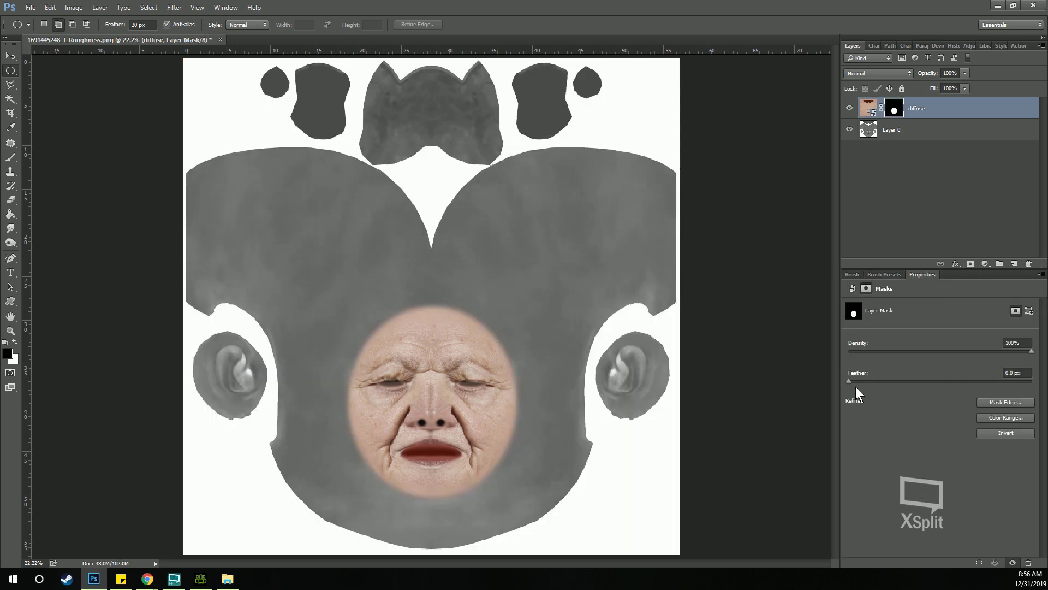
pyautogui.moveTo(849, 381); pyautogui.dragTo(964, 382)
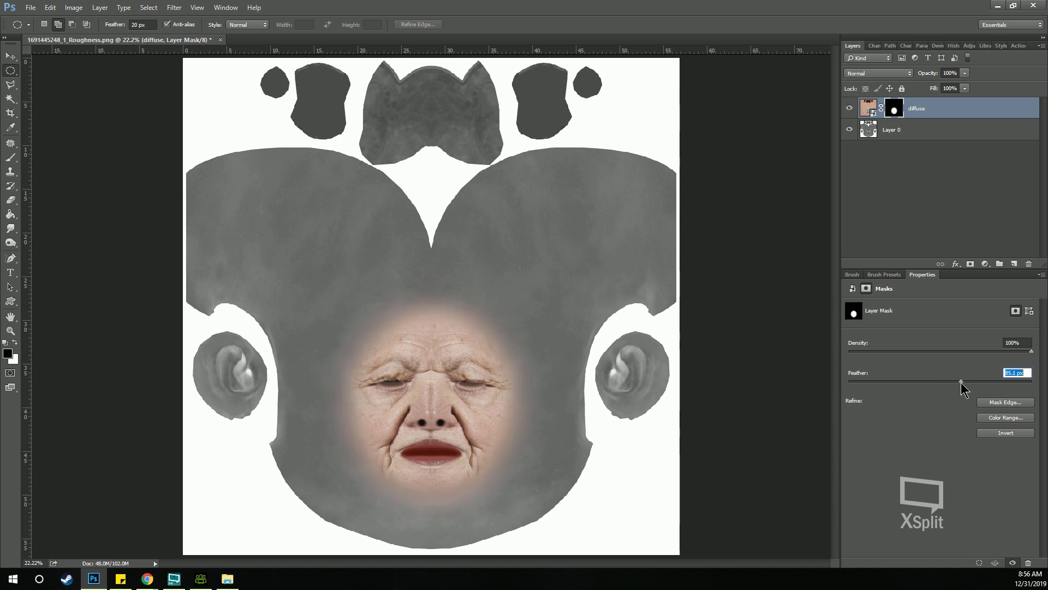
# Add a Black & White adjustment clipped to the diffuse layer, with Reds at -41 and Yellows at 5.
pyautogui.click(950, 109)
pyautogui.click(985, 266)
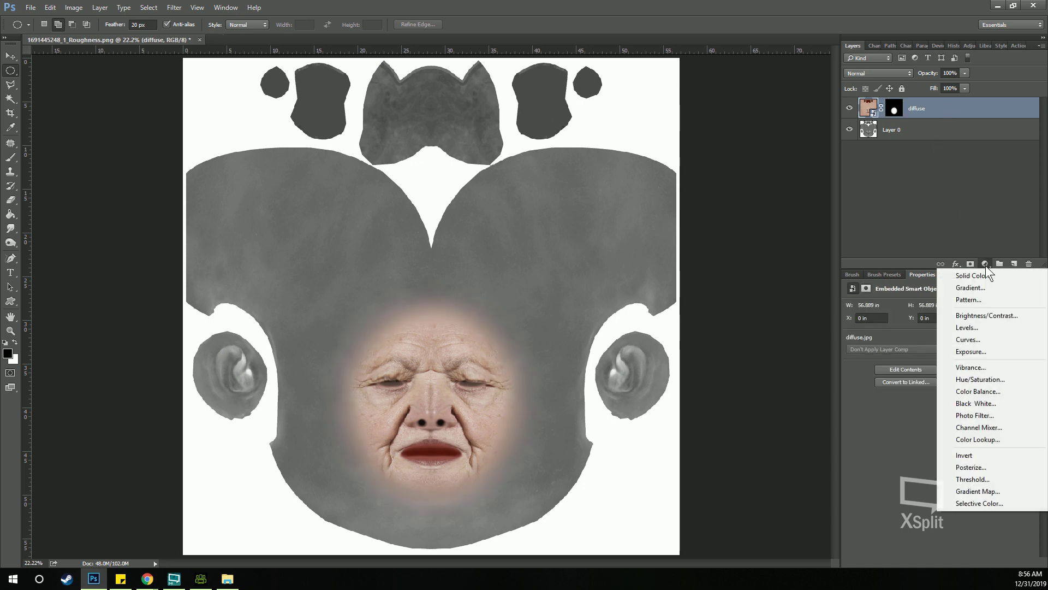
pyautogui.click(972, 403)
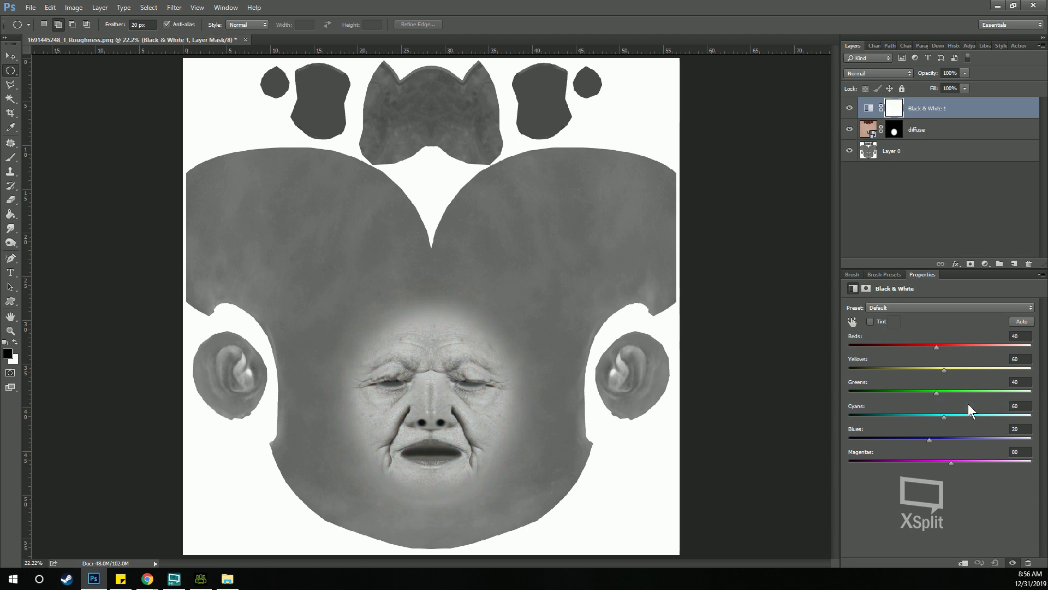
pyautogui.rightClick(928, 110)
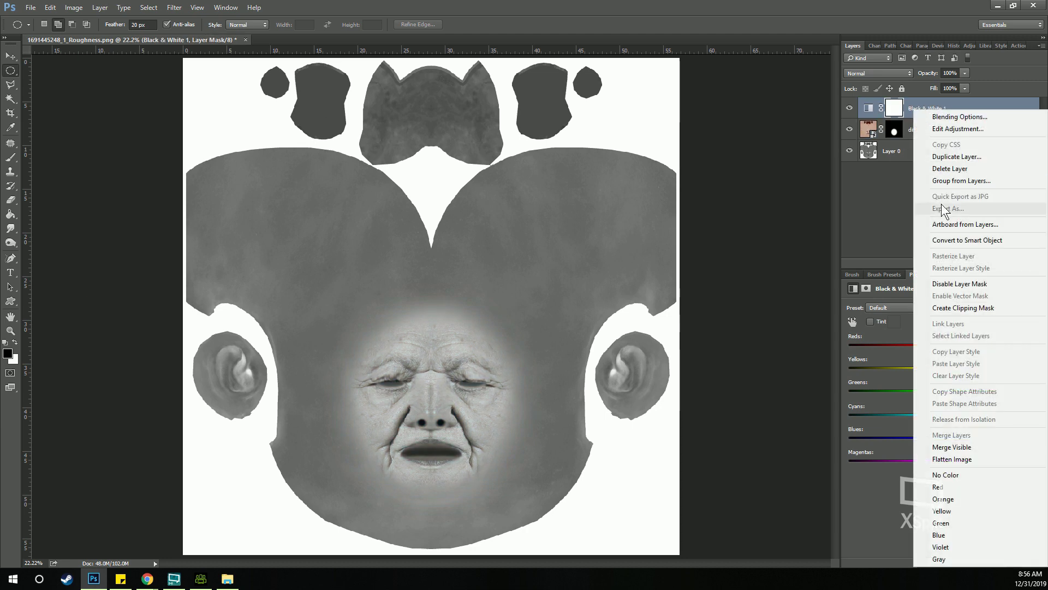
pyautogui.click(955, 308)
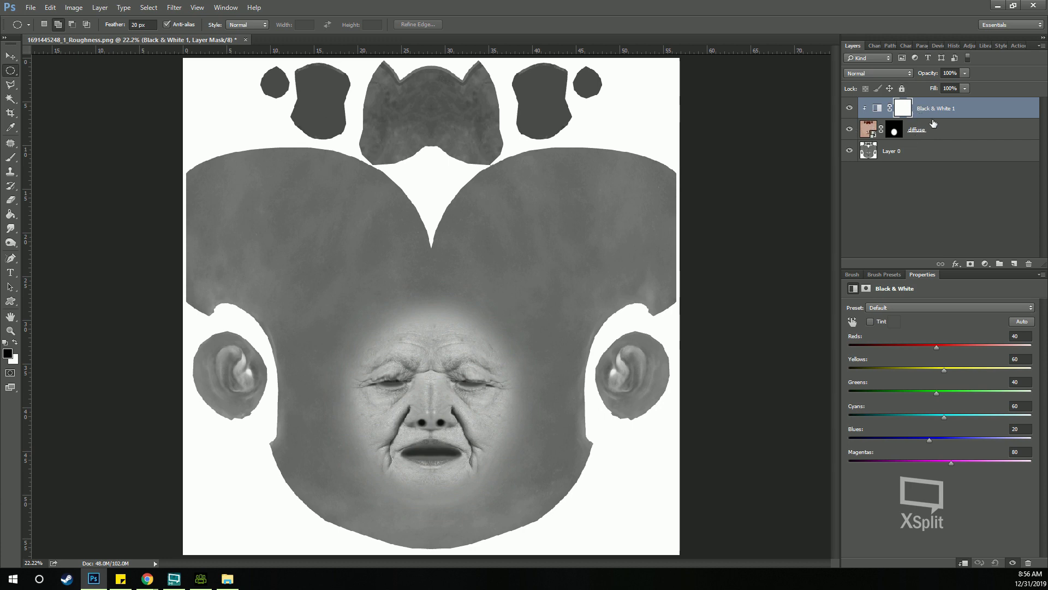
pyautogui.click(876, 108)
pyautogui.moveTo(935, 347); pyautogui.dragTo(924, 372)
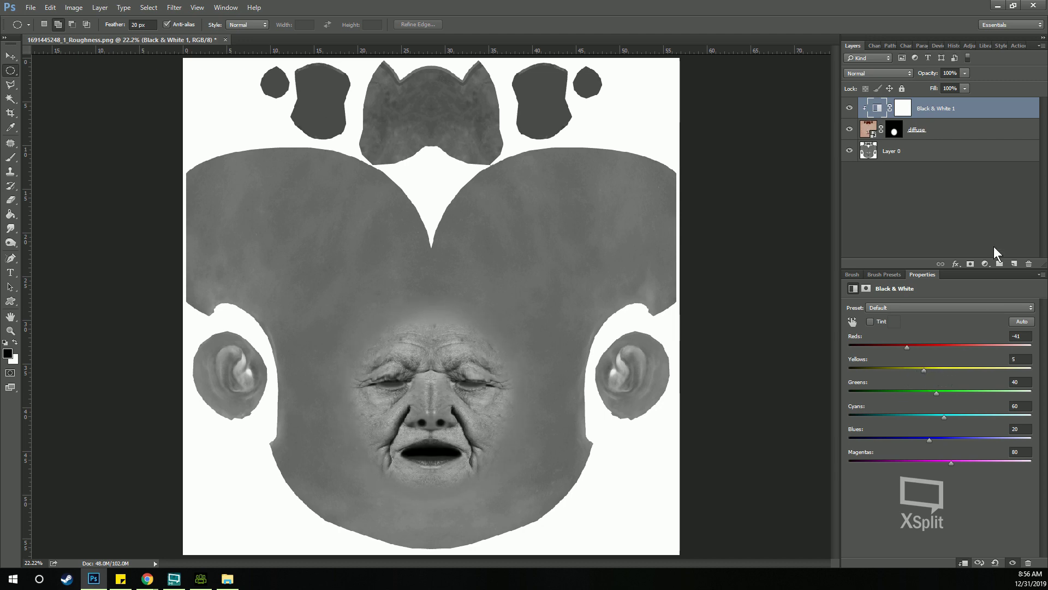
# Rasterize the diffuse layer and merge the clipped Black & White adjustment into it.
pyautogui.rightClick(972, 127)
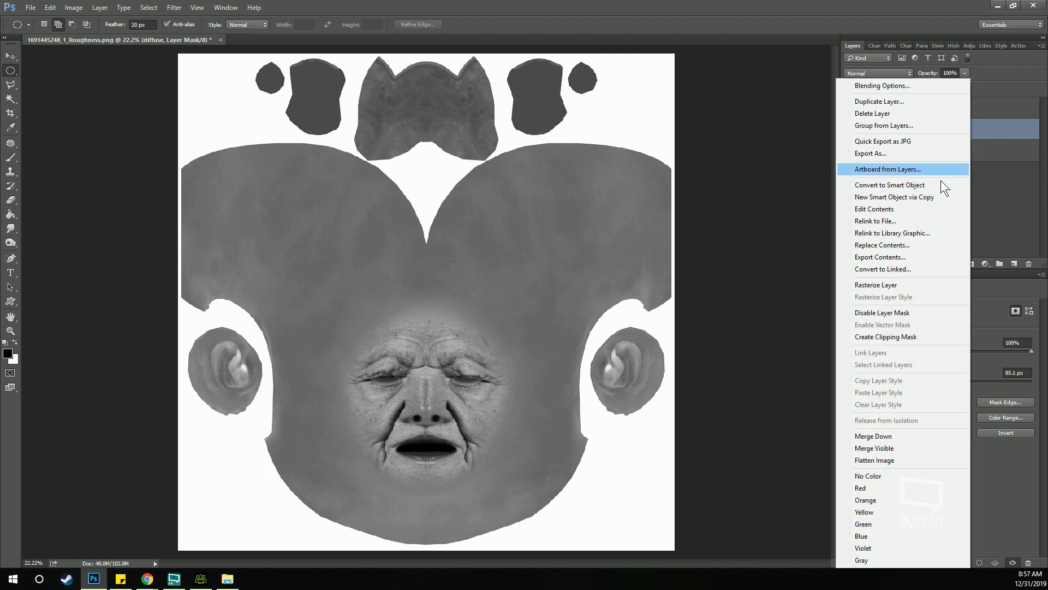
pyautogui.click(879, 285)
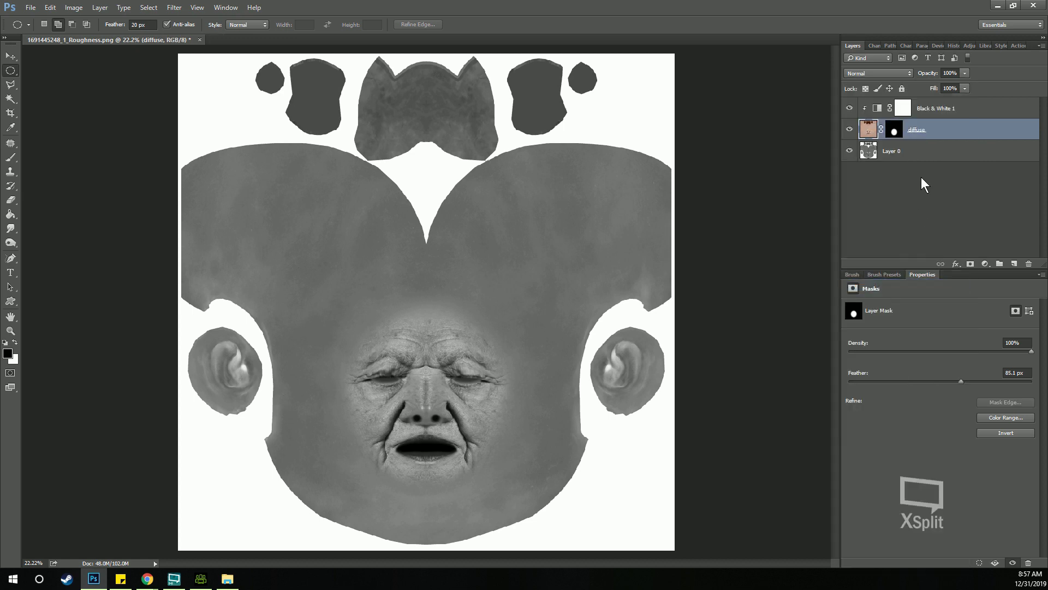
pyautogui.rightClick(905, 108)
pyautogui.click(991, 108)
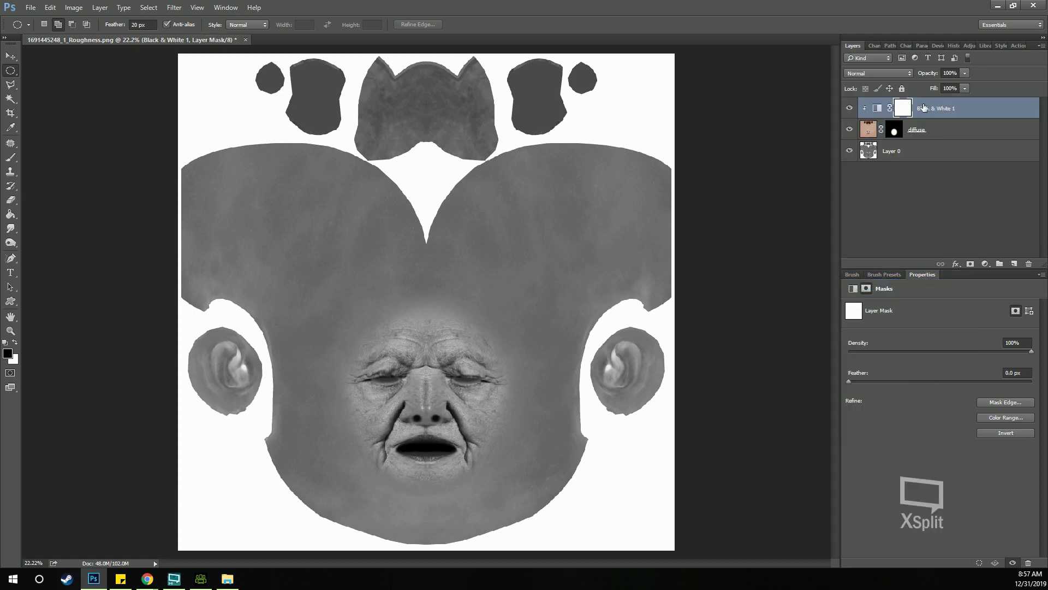
pyautogui.click(992, 108)
pyautogui.press('Delete')
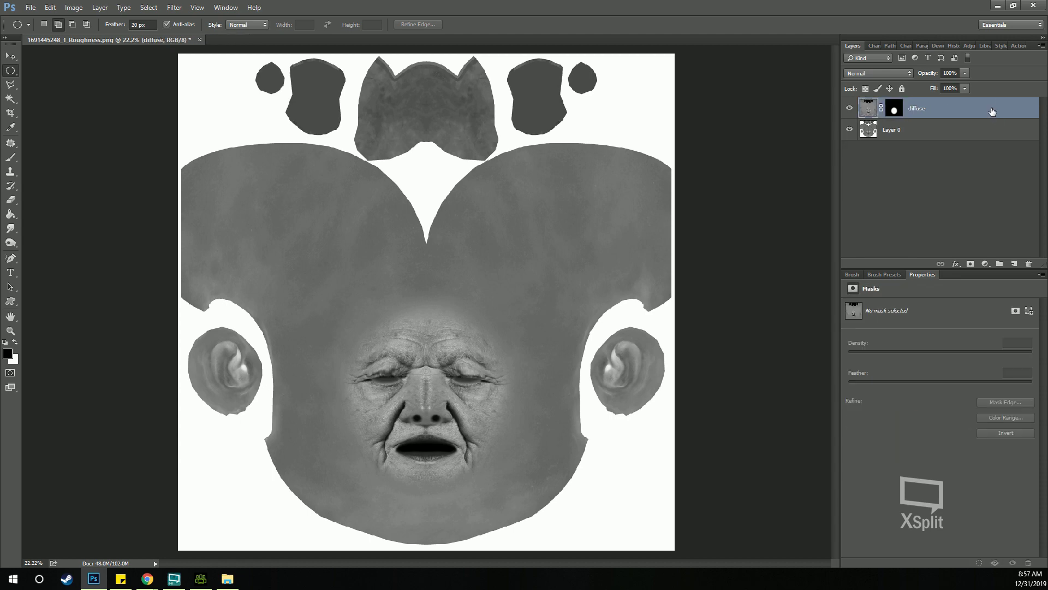
# Apply the diffuse layer's mask and invert the tones of the face layer.
pyautogui.rightClick(894, 109)
pyautogui.click(930, 145)
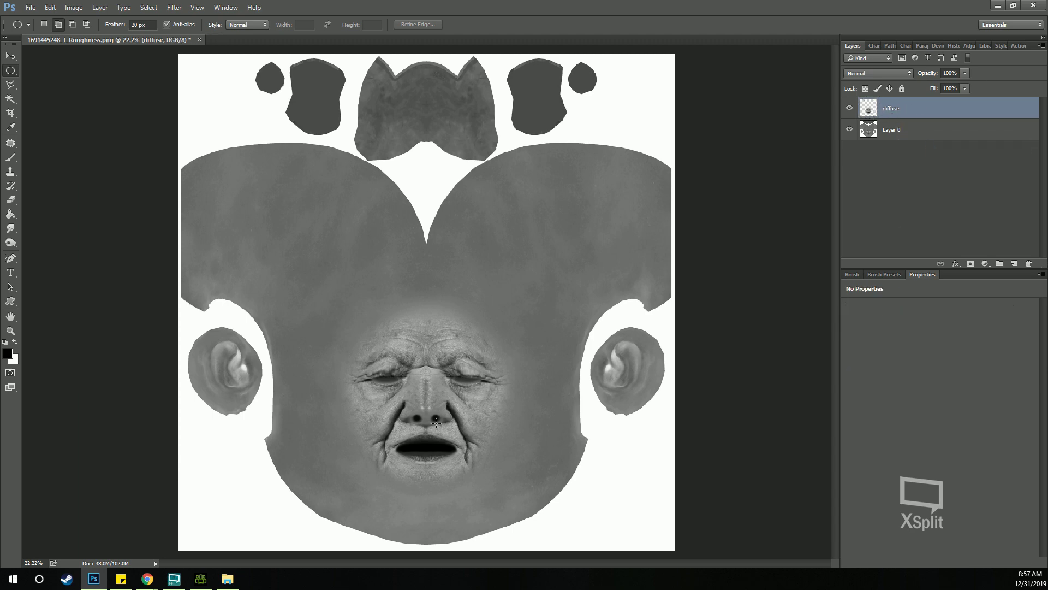
pyautogui.click(74, 7)
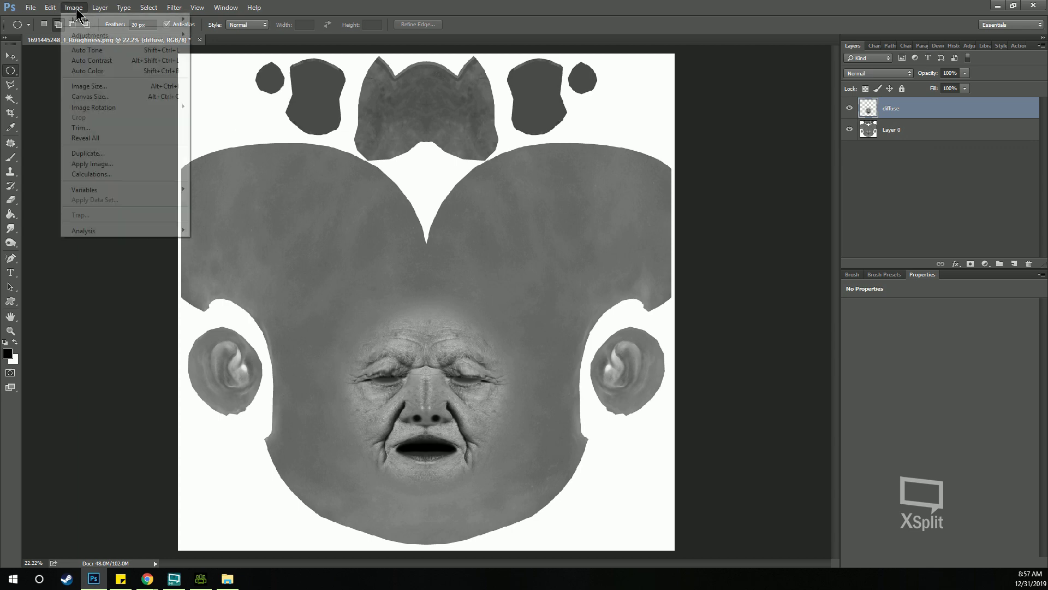
pyautogui.moveTo(90, 36)
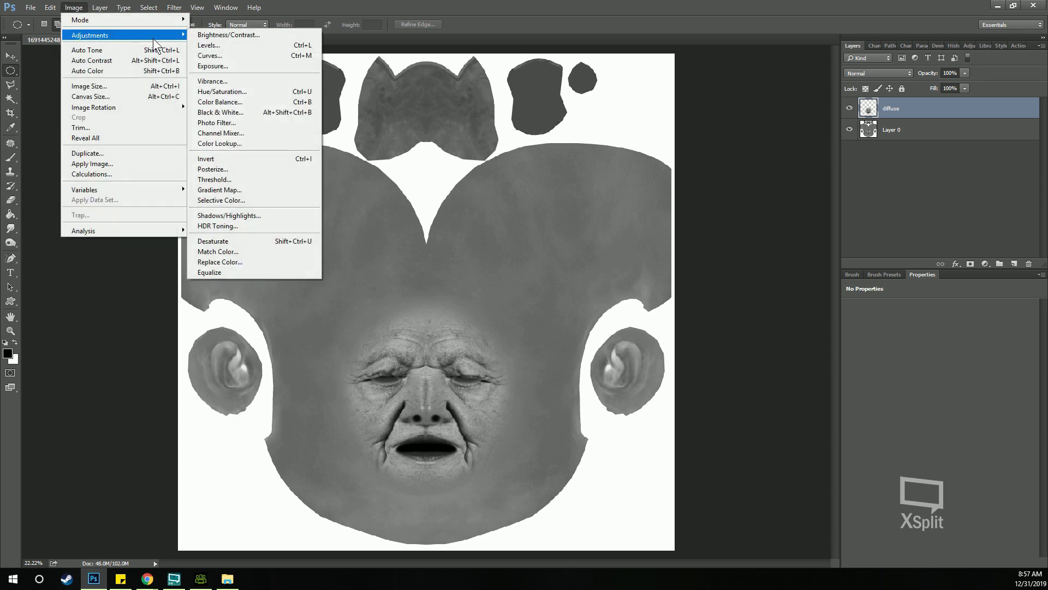
pyautogui.click(215, 157)
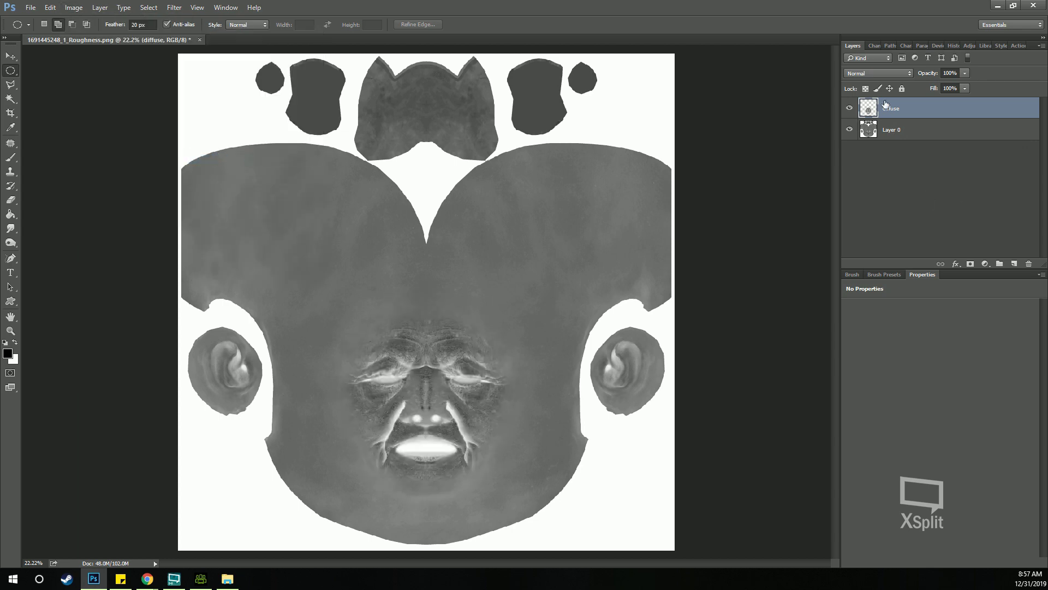
pyautogui.click(74, 7)
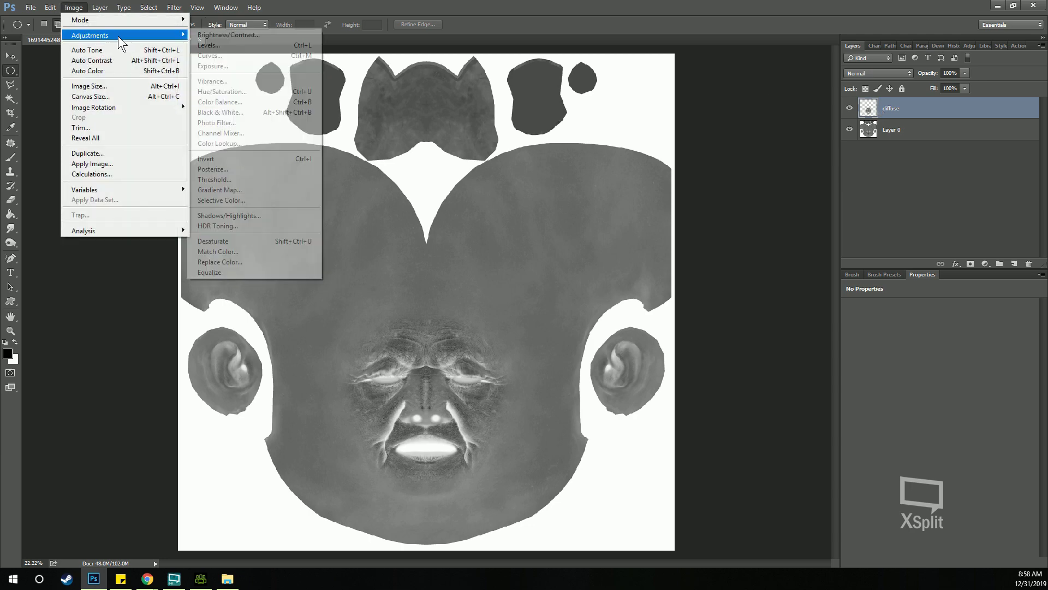
pyautogui.press('Escape')
pyautogui.press('i')
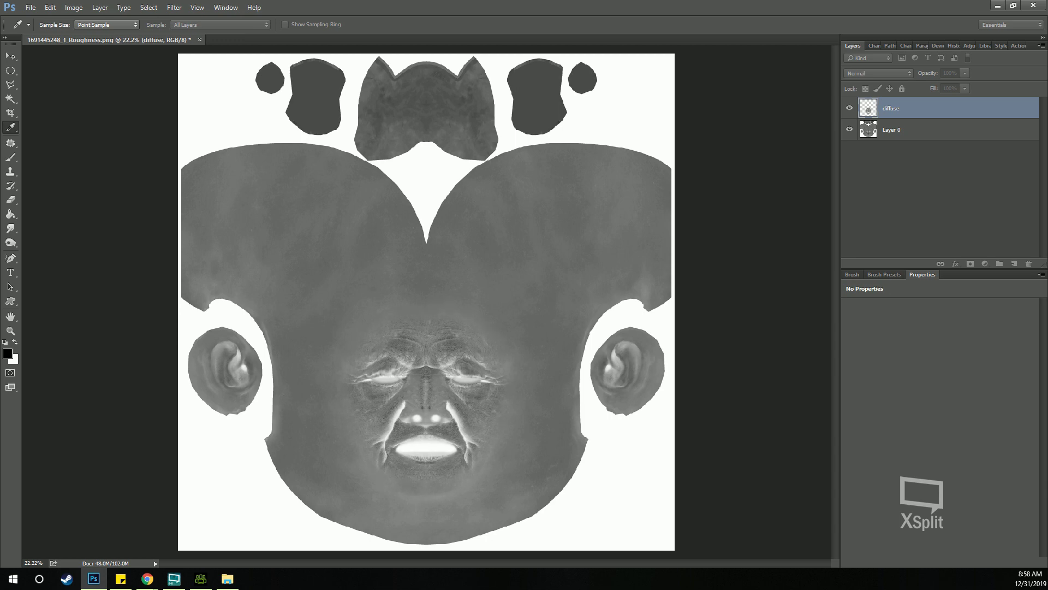
pyautogui.press('m')
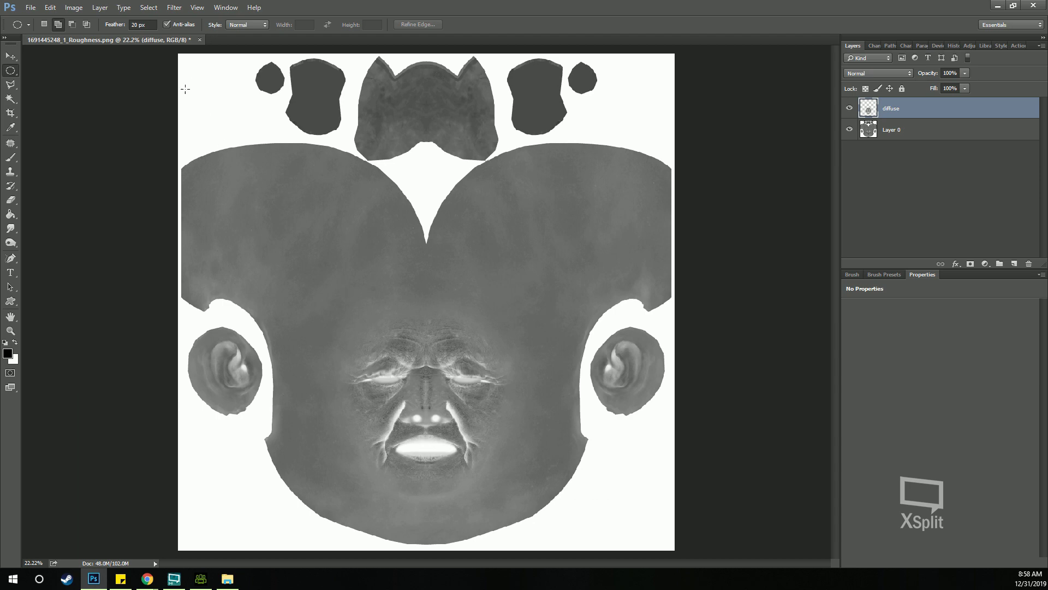
# Save the finished roughness map with Save As and switch to Character Creator.
pyautogui.click(30, 8)
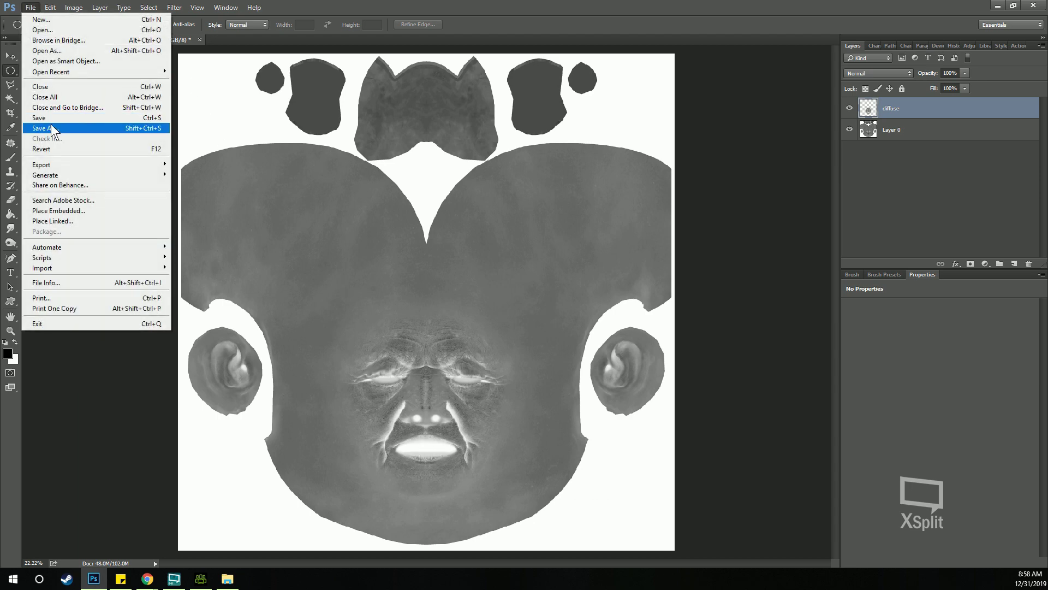
pyautogui.hotkey('alt', 'Tab')
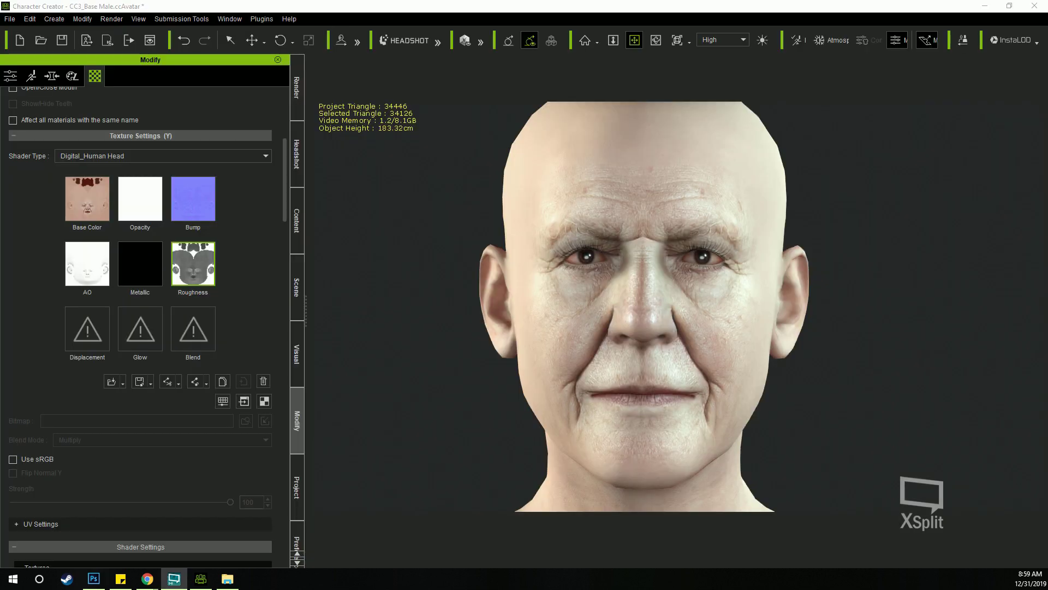
# Switch to Photoshop and add a Black & White adjustment above the diffuse layer, with Reds at -60 and Yellows at -62.
pyautogui.click(93, 579)
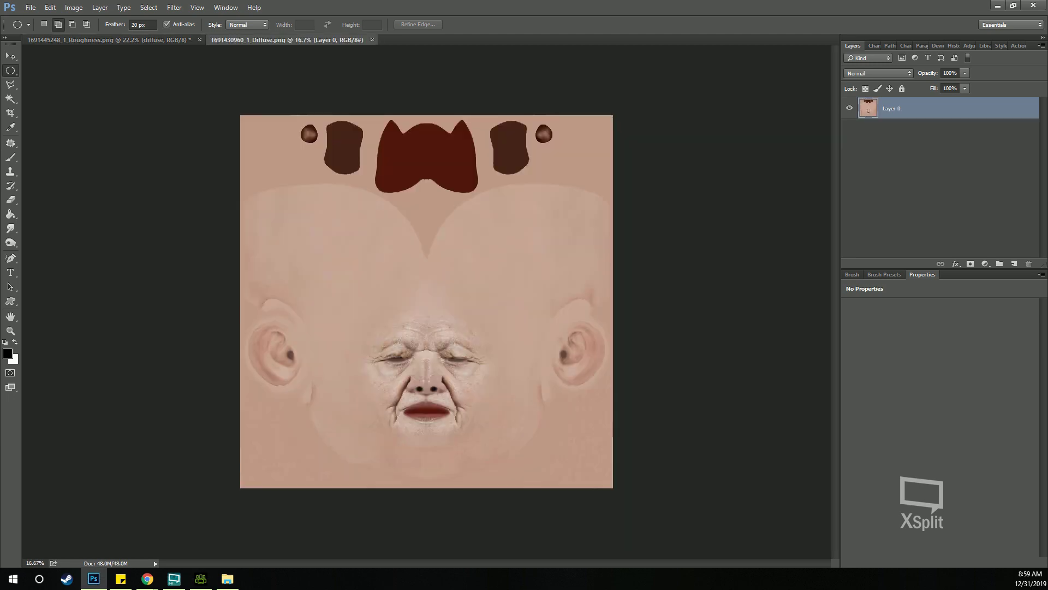
pyautogui.click(10, 330)
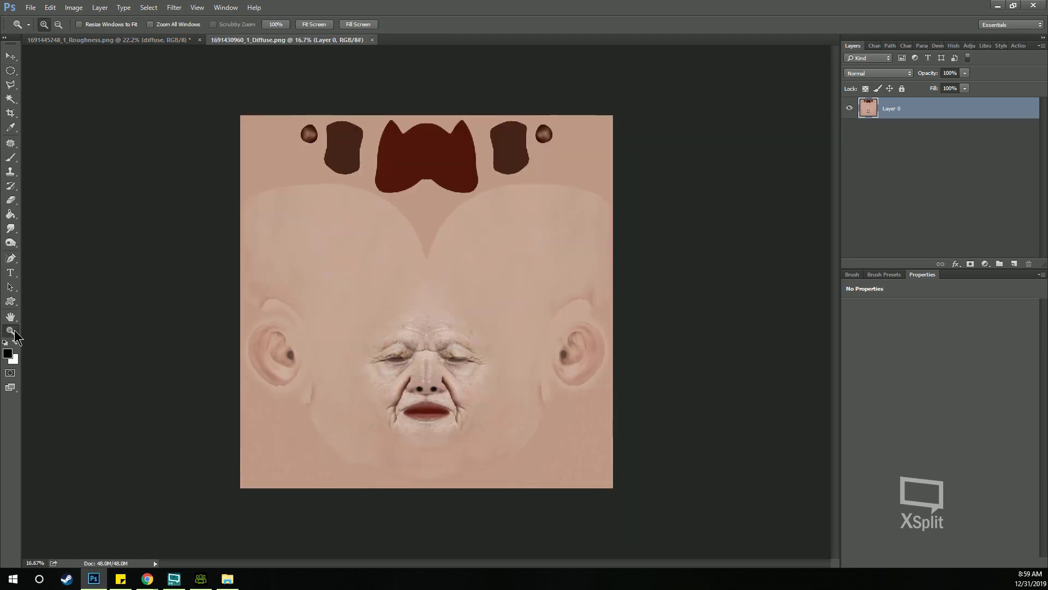
pyautogui.click(404, 413)
pyautogui.click(432, 383)
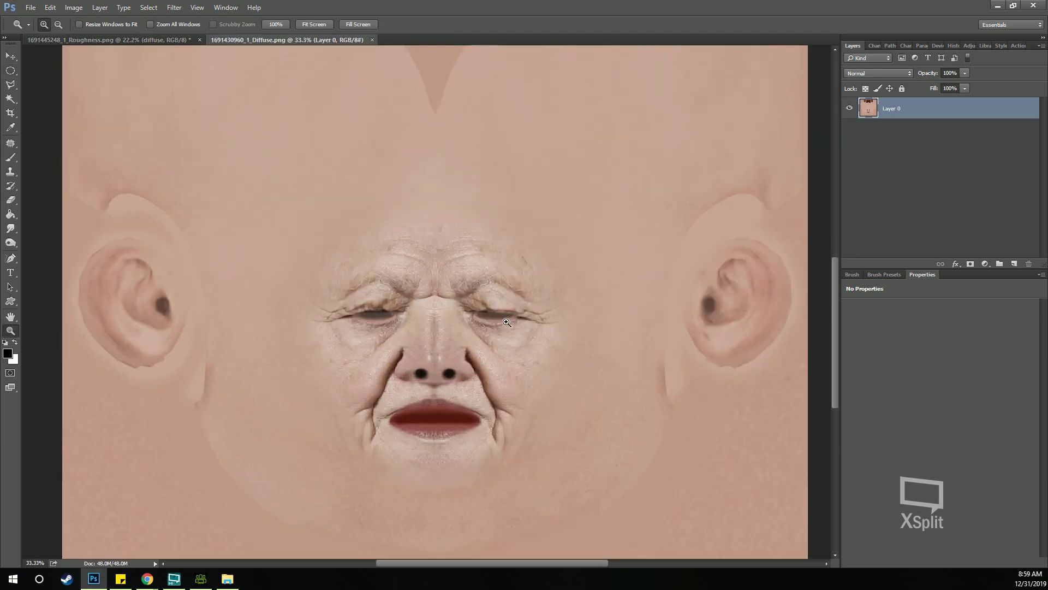
pyautogui.click(451, 365)
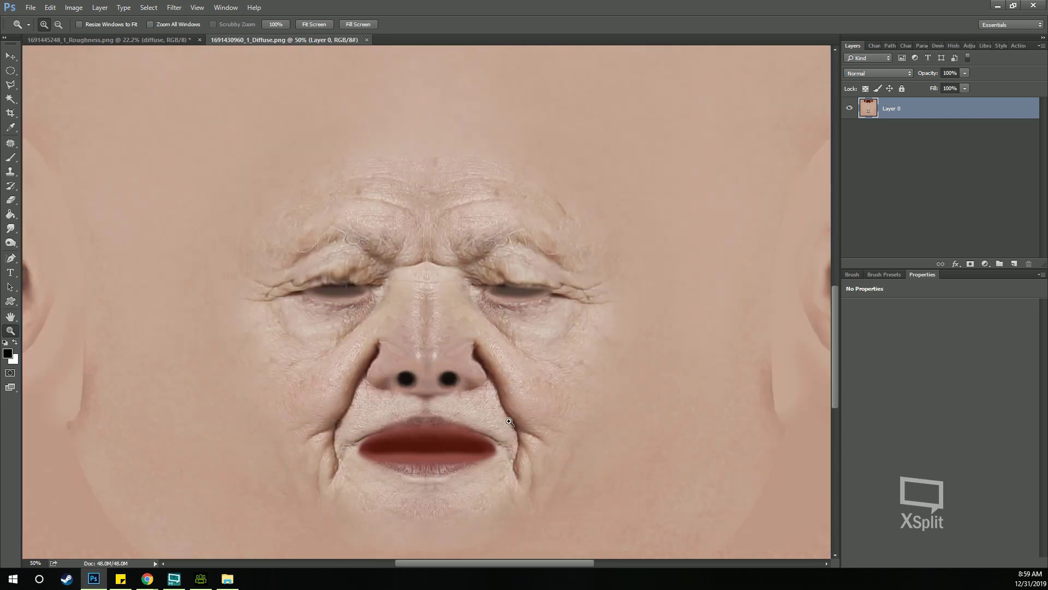
pyautogui.hotkey('alt', 'Tab')
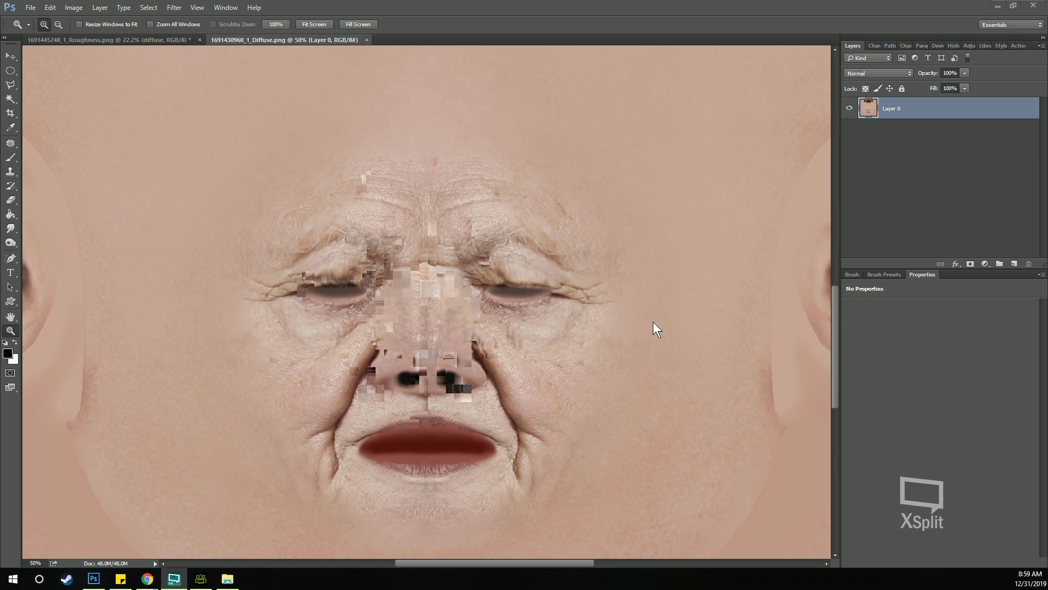
pyautogui.click(985, 264)
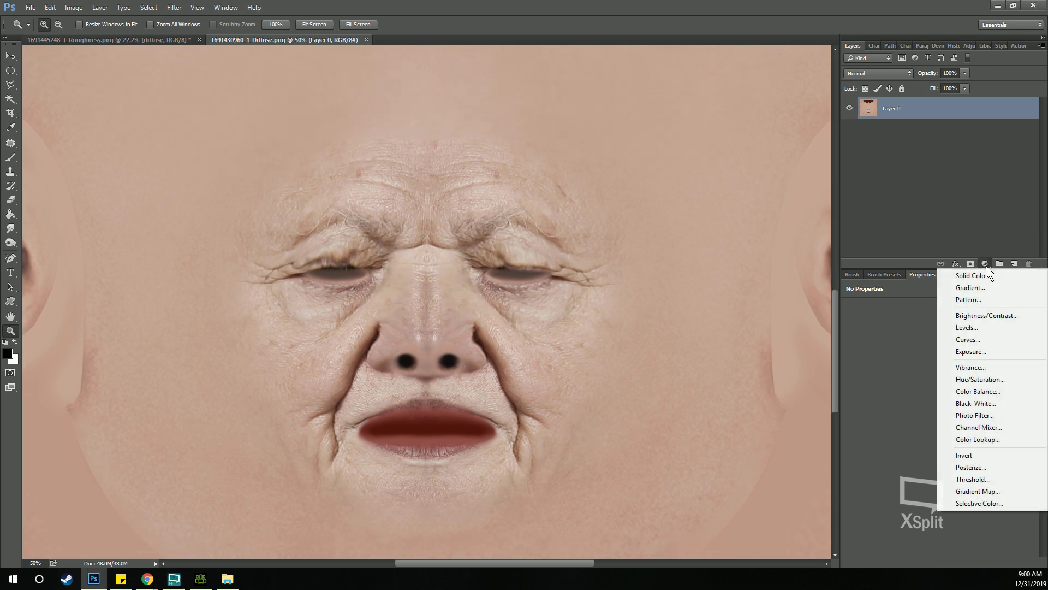
pyautogui.click(984, 404)
pyautogui.moveTo(937, 347); pyautogui.dragTo(901, 353)
pyautogui.click(899, 370)
pyautogui.click(904, 369)
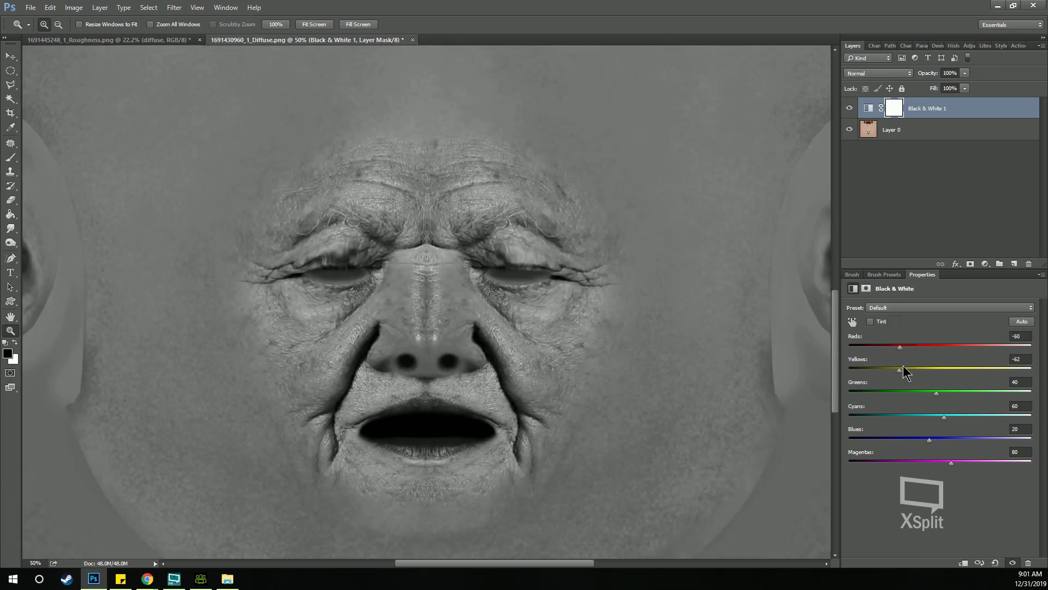
# Adjust the Magentas, Blues, Cyans and Greens values of the Black & White adjustment.
pyautogui.moveTo(950, 463); pyautogui.dragTo(1008, 439)
pyautogui.click(935, 438)
pyautogui.click(949, 416)
pyautogui.moveTo(942, 393)
pyautogui.mouseDown()
pyautogui.moveTo(966, 393)
pyautogui.moveTo(950, 393)
pyautogui.mouseUp()
# Add a new layer above the Black & White adjustment and fill it with 50% Gray in Normal mode at 100% opacity.
pyautogui.click(1014, 264)
pyautogui.click(41, 6)
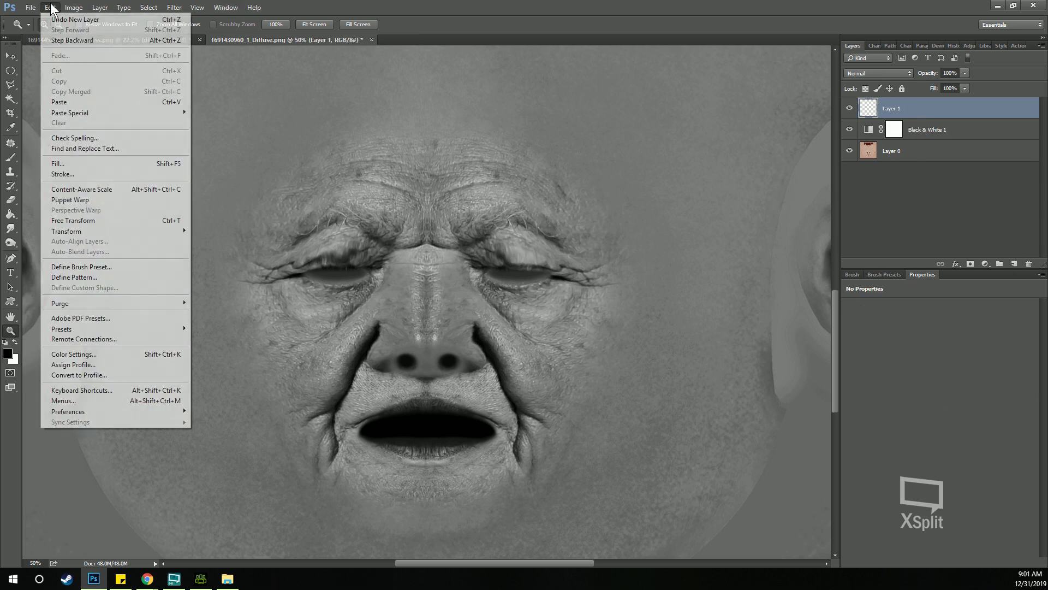
pyautogui.click(60, 163)
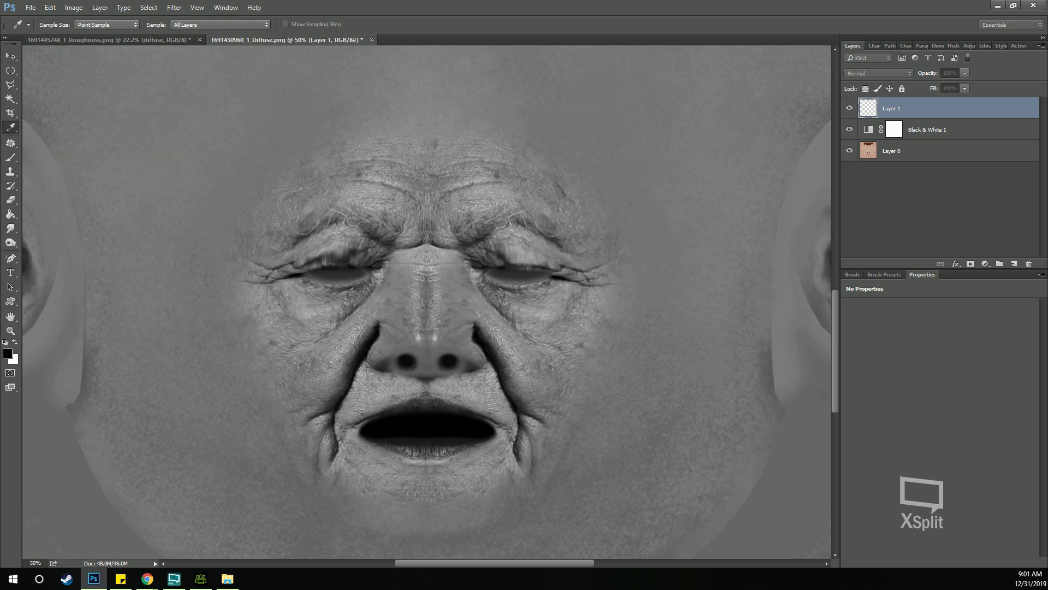
pyautogui.click(272, 191)
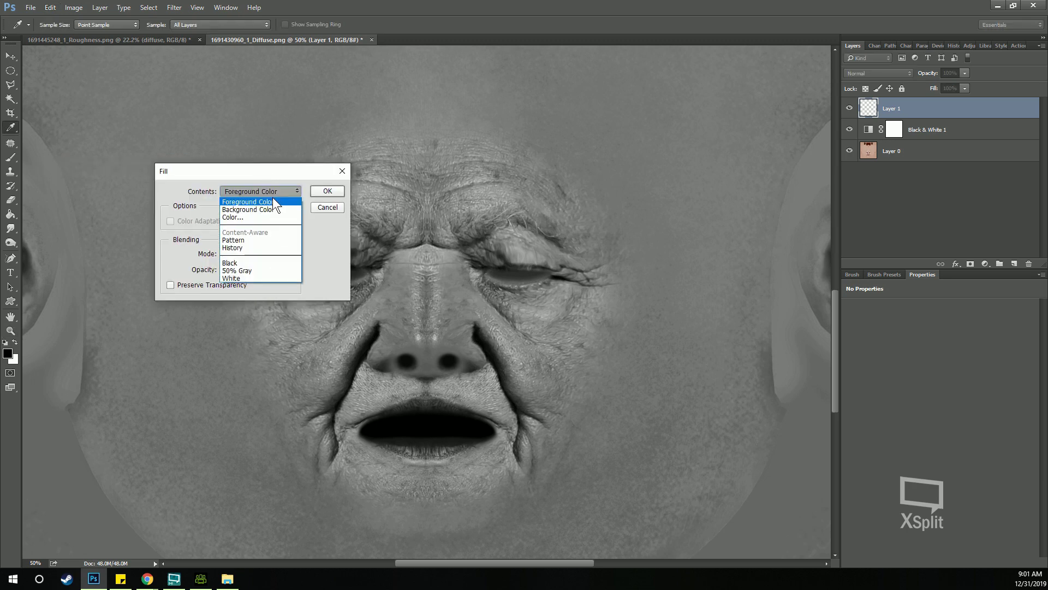
pyautogui.click(244, 270)
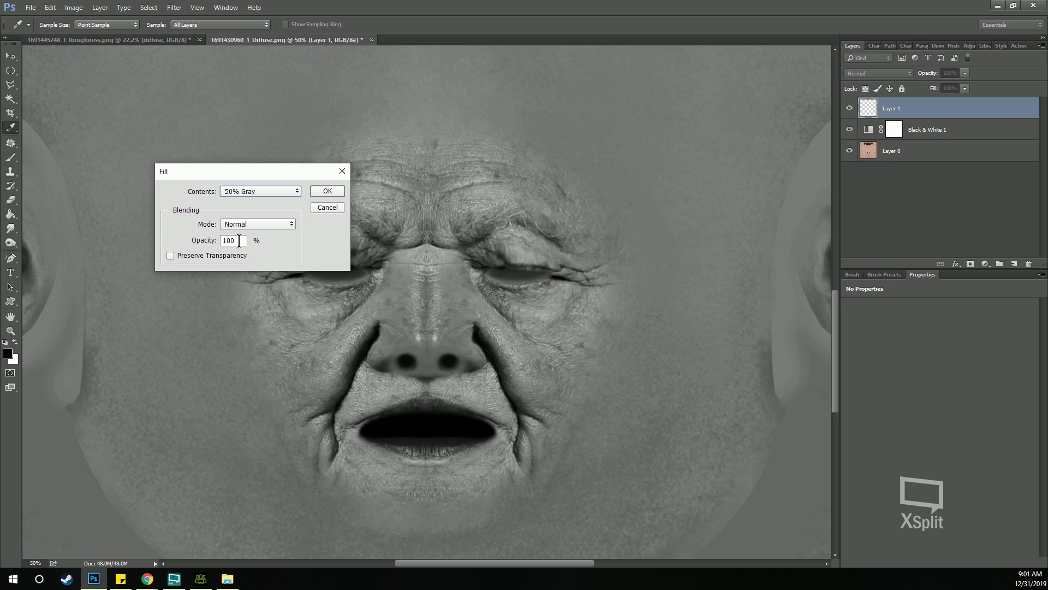
pyautogui.click(328, 191)
pyautogui.press('z')
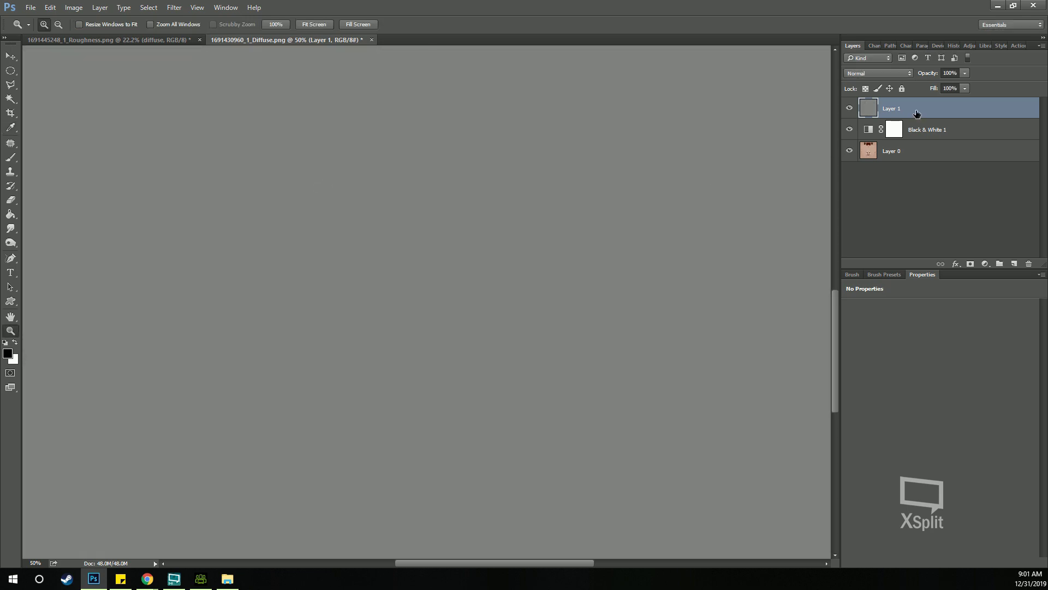
# Set the opacity of the gray-filled layer to 50%.
pyautogui.click(950, 73)
pyautogui.write('50')
pyautogui.press('Return')
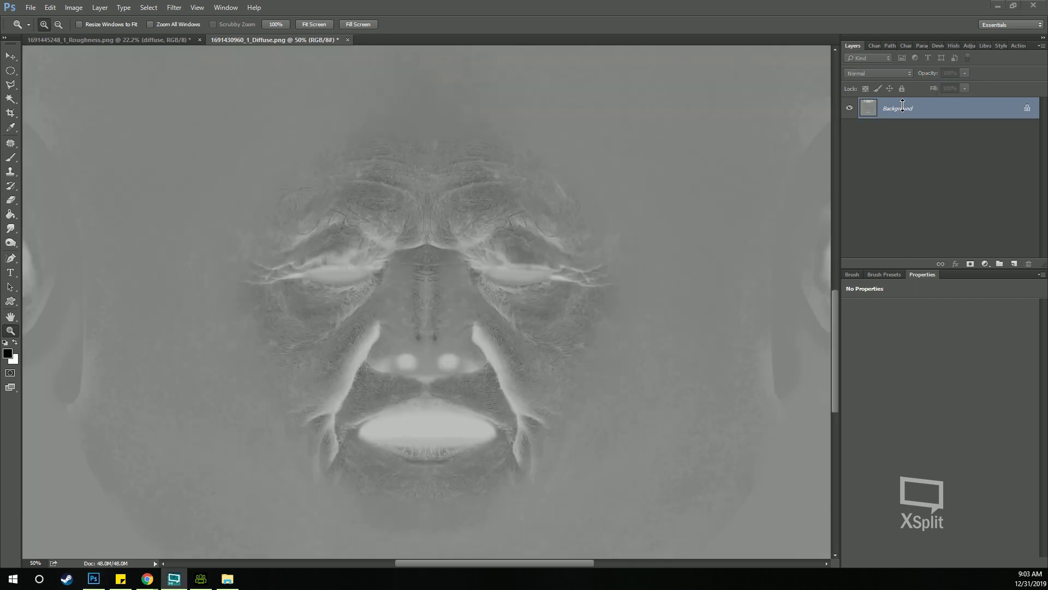
pyautogui.click(99, 7)
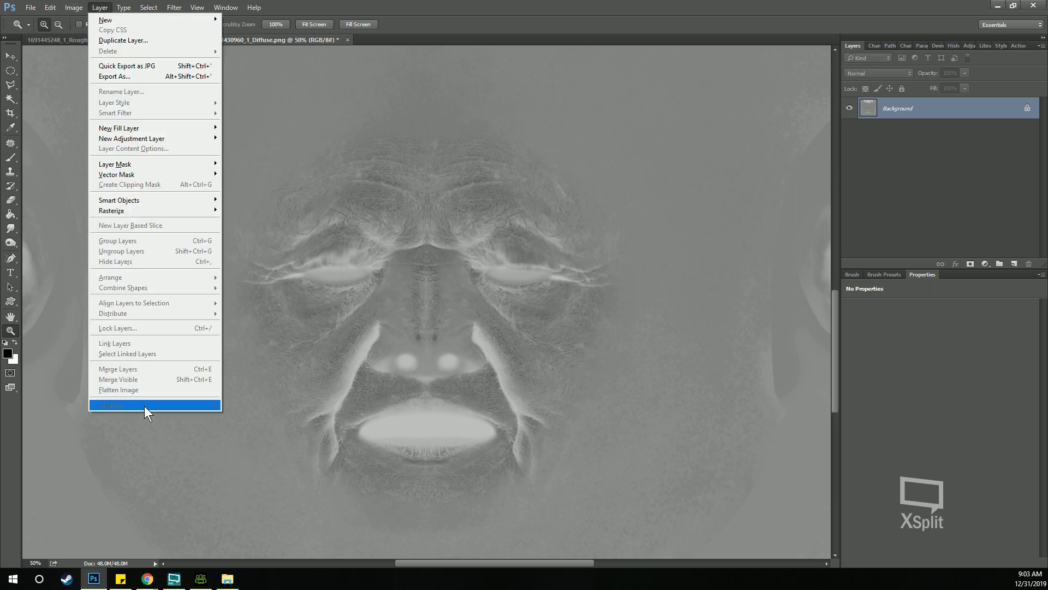
pyautogui.click(139, 385)
pyautogui.click(72, 7)
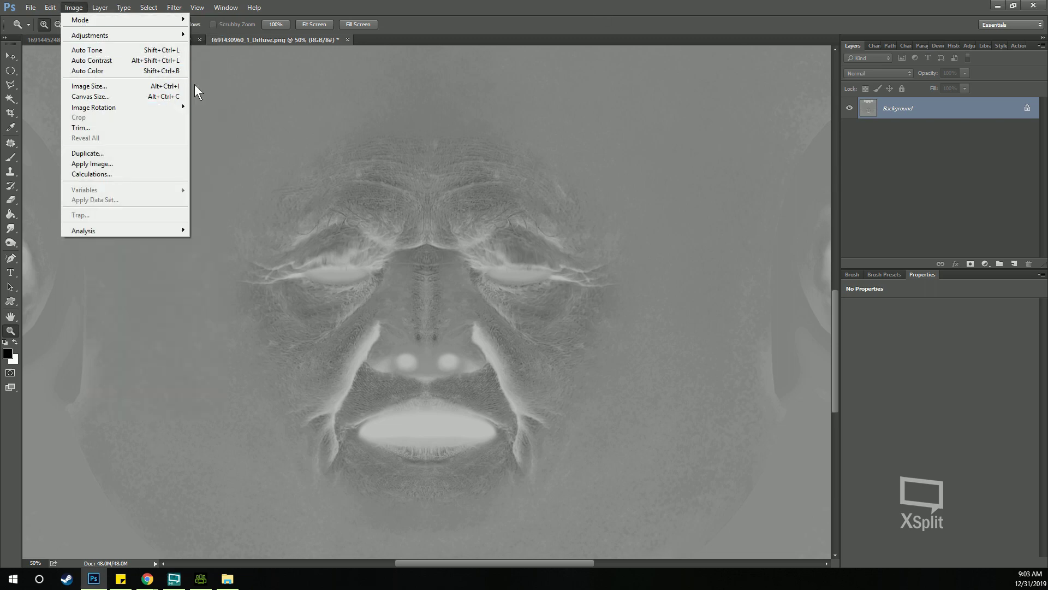
pyautogui.click(653, 6)
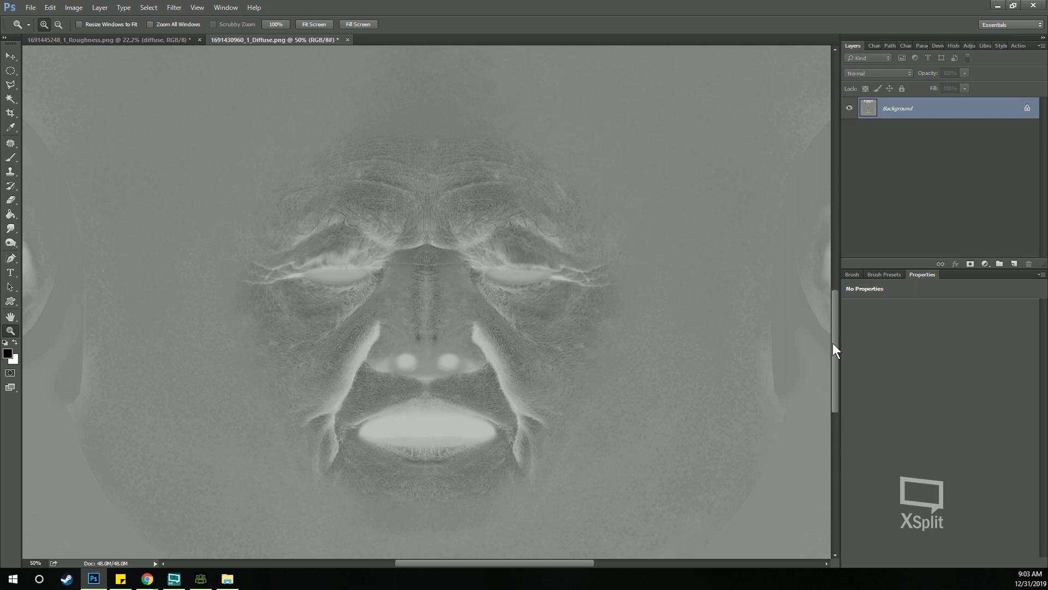
pyautogui.moveTo(833, 346); pyautogui.dragTo(837, 352)
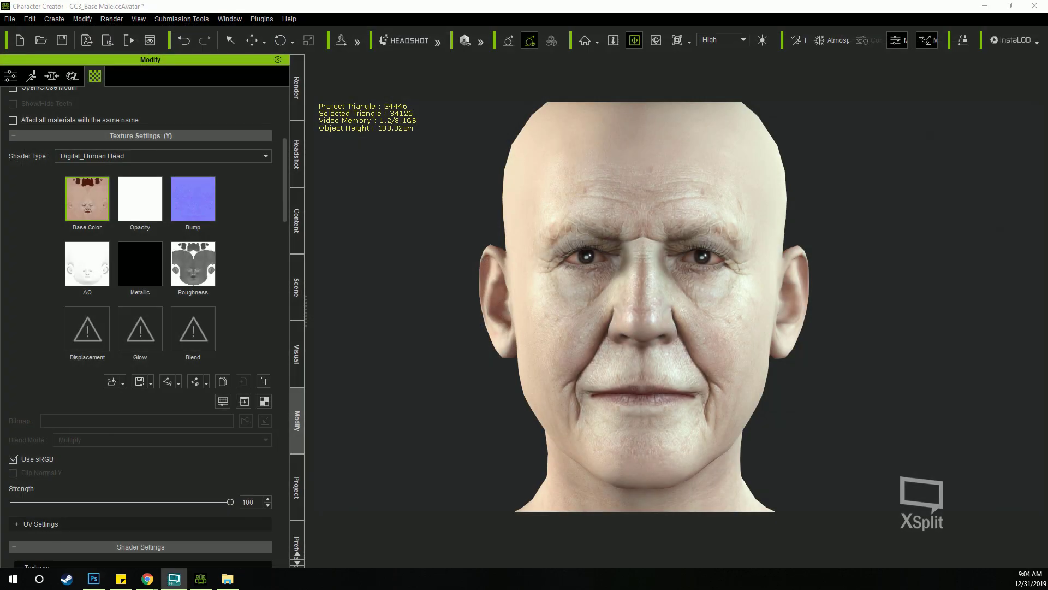
# Load the normal map image from File Explorer into the head's Bump slot in Character Creator, importing it as Normal Map.
pyautogui.click(227, 582)
pyautogui.moveTo(433, 77); pyautogui.dragTo(557, 141)
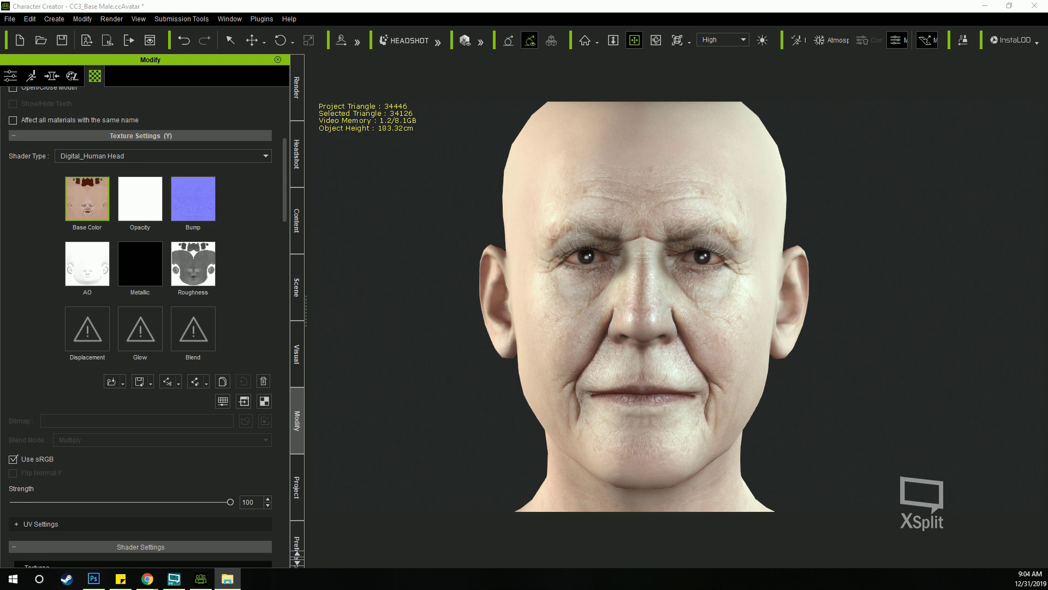
pyautogui.moveTo(767, 382); pyautogui.dragTo(202, 210)
pyautogui.click(94, 445)
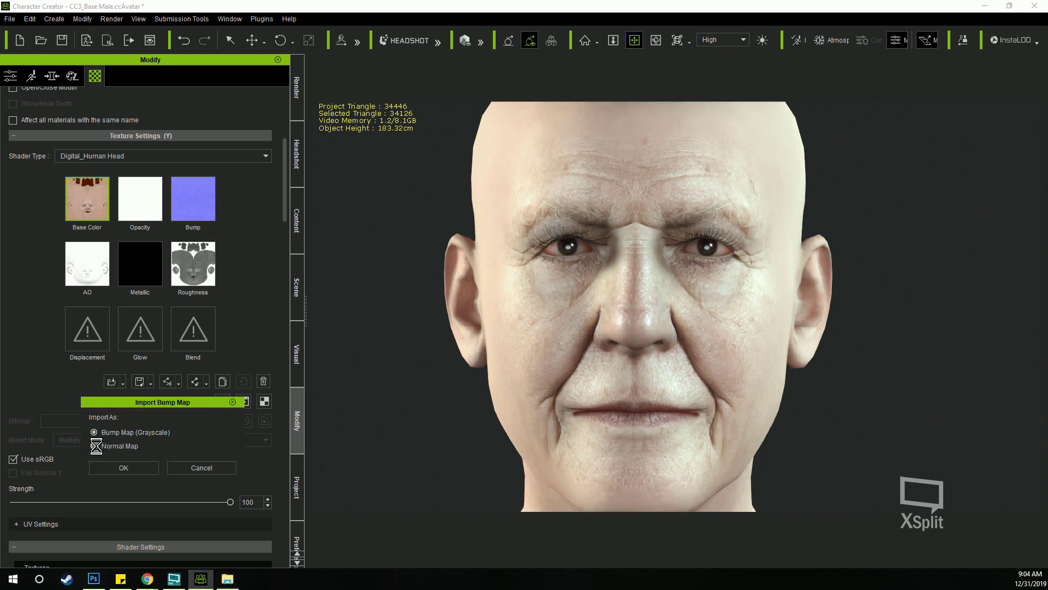
pyautogui.click(123, 470)
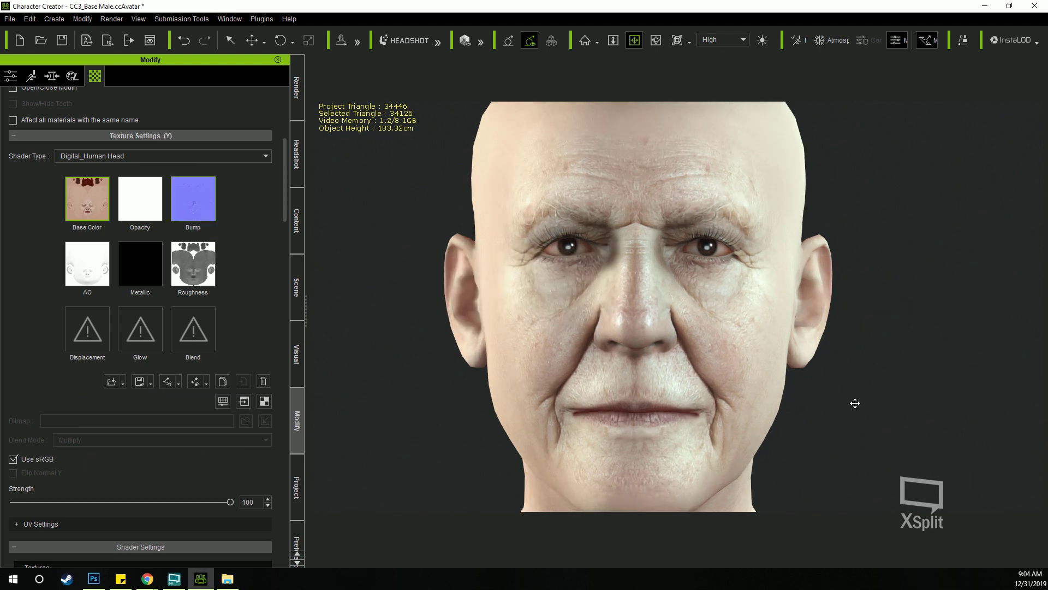
# Set the strength of the head's Bump texture to 200.
pyautogui.scroll(3, 836, 424)
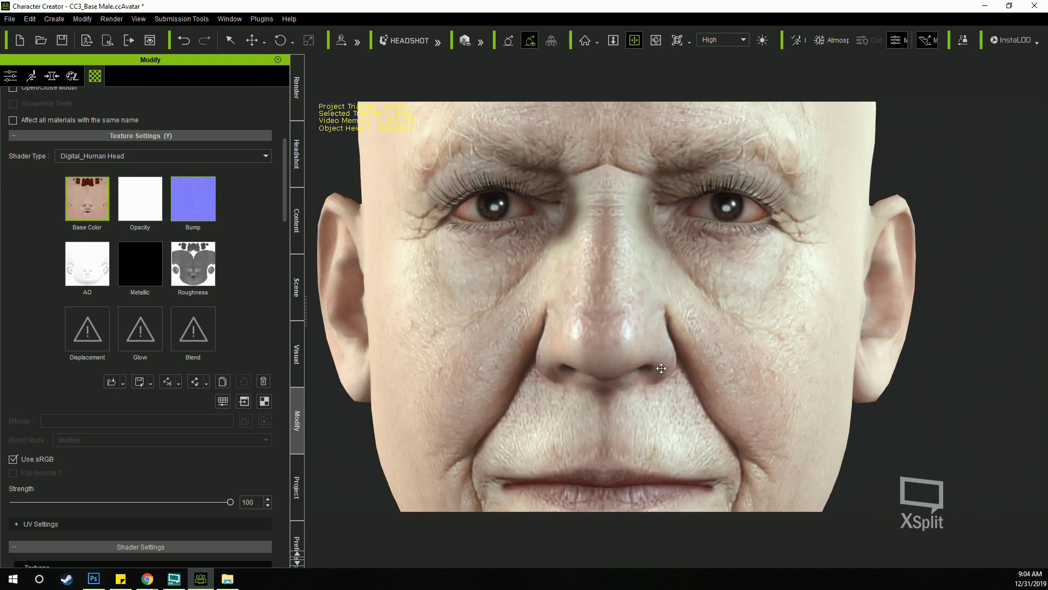
pyautogui.click(196, 200)
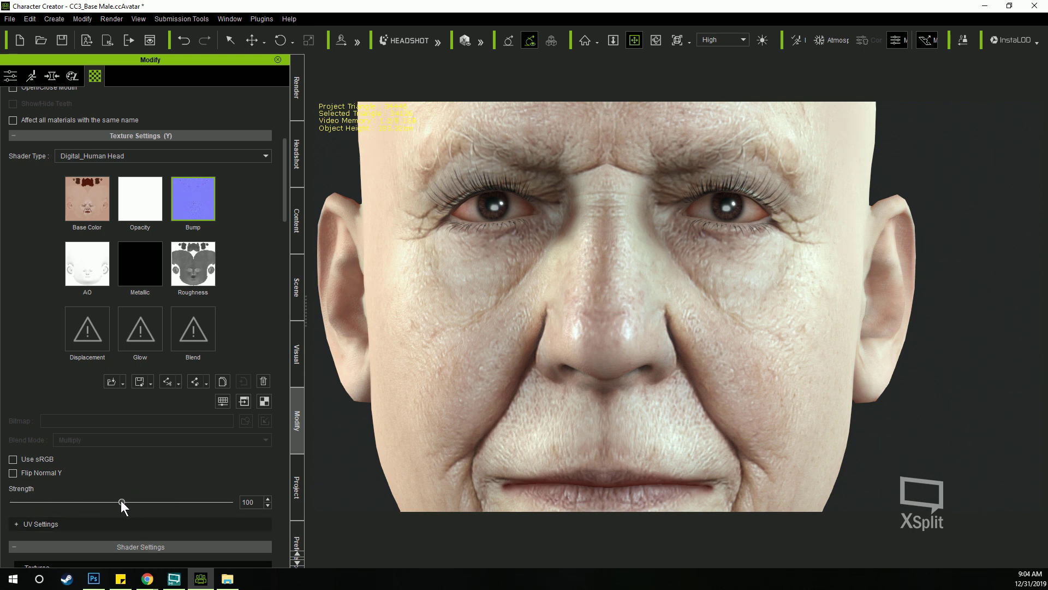
pyautogui.moveTo(120, 501); pyautogui.dragTo(359, 501)
# Examine the skin detail around the nose and cheeks up close and set the Bump strength to 115.
pyautogui.scroll(-3, 529, 357)
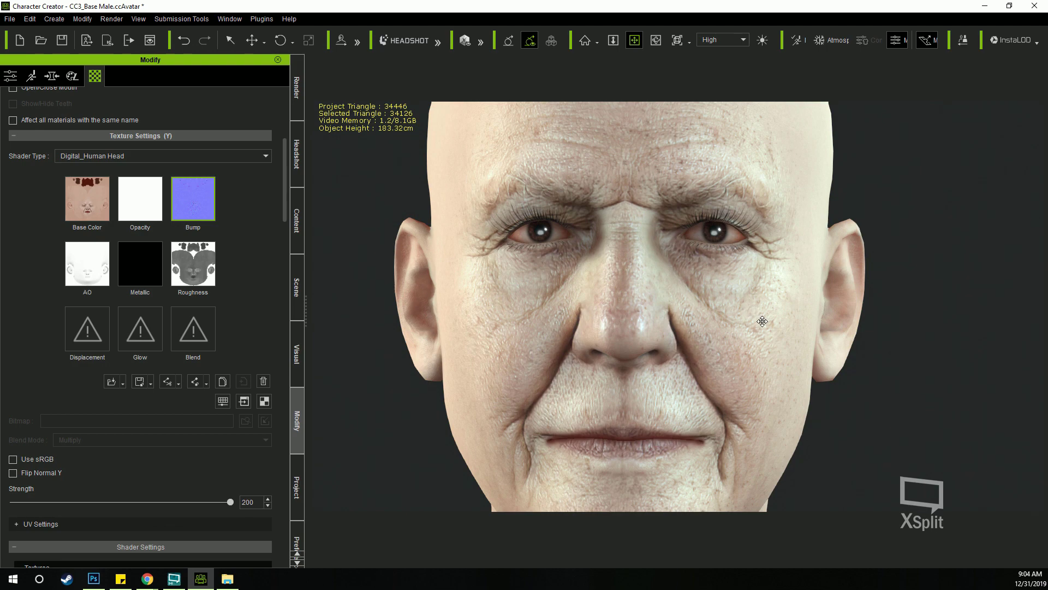
pyautogui.scroll(3, 756, 322)
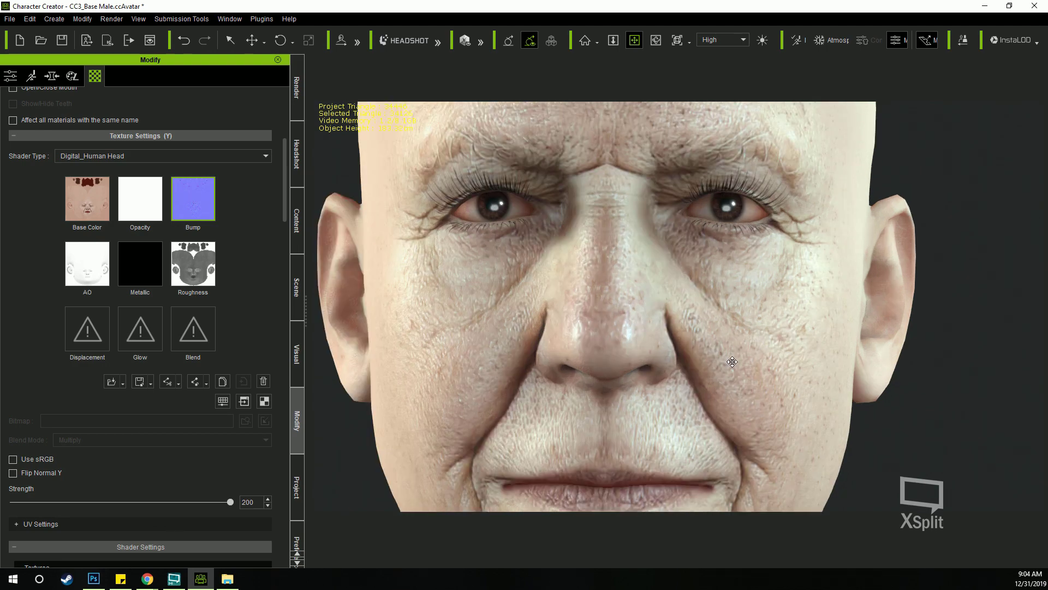
pyautogui.scroll(2, 739, 346)
pyautogui.scroll(-3, 646, 416)
pyautogui.scroll(2, 642, 401)
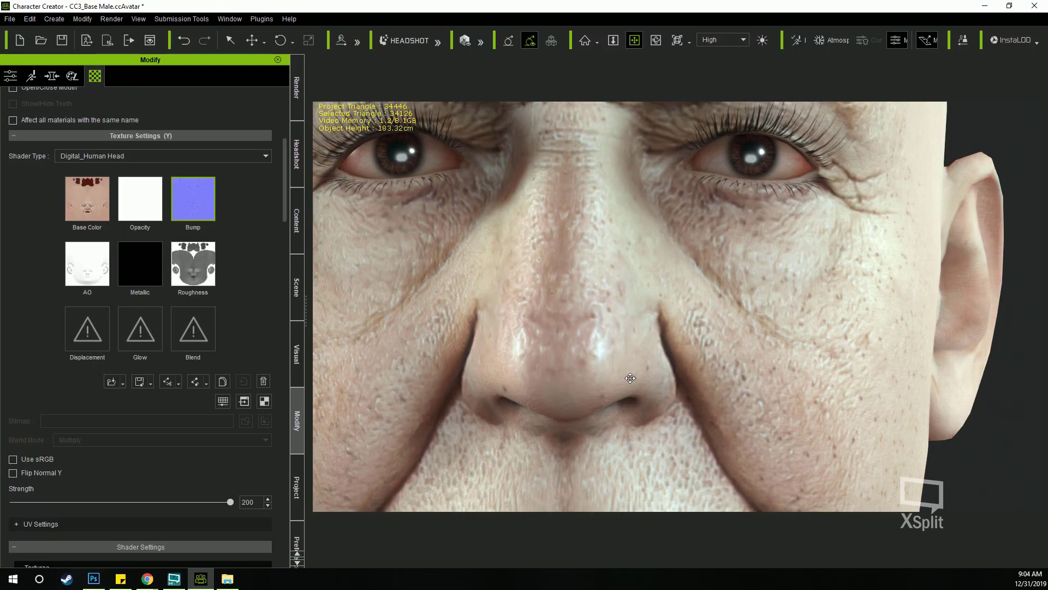
pyautogui.scroll(-3, 666, 372)
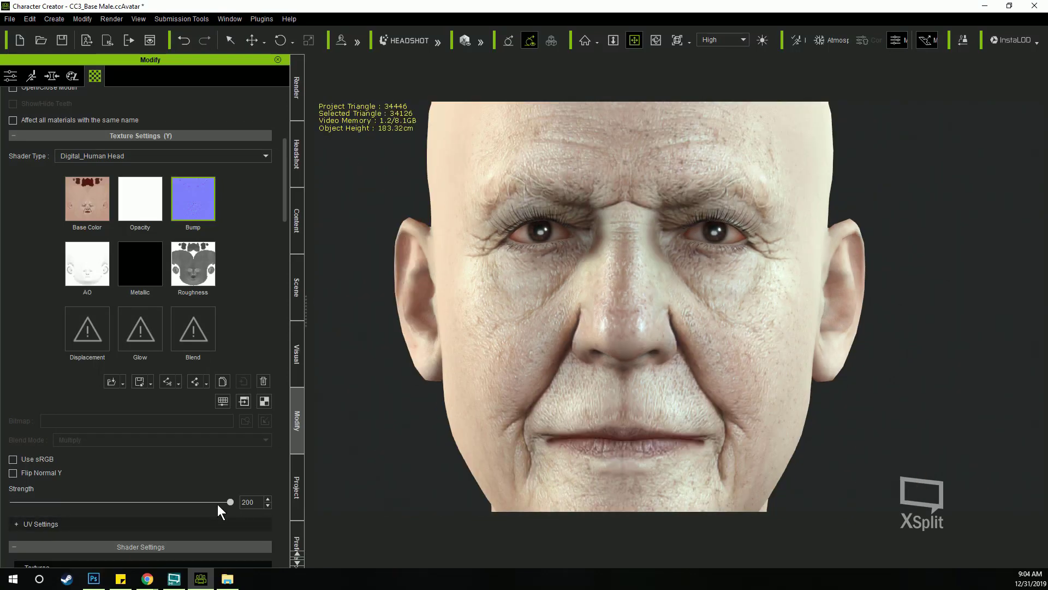
pyautogui.moveTo(230, 502)
pyautogui.mouseDown()
pyautogui.moveTo(11, 502)
pyautogui.moveTo(388, 498)
pyautogui.moveTo(64, 498)
pyautogui.moveTo(226, 502)
pyautogui.mouseUp()
pyautogui.moveTo(107, 501); pyautogui.dragTo(137, 506)
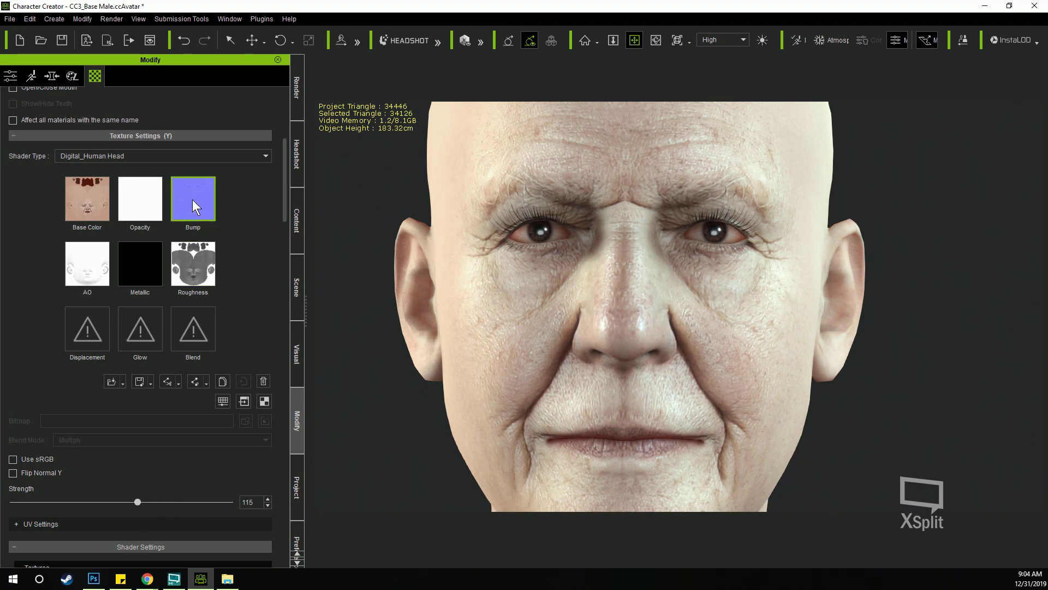
# Replace the Bump texture with the grayscale bump image, imported as Bump Map (Grayscale), and set its strength to 200.
pyautogui.moveTo(201, 206)
pyautogui.moveTo(0, 328); pyautogui.dragTo(191, 215)
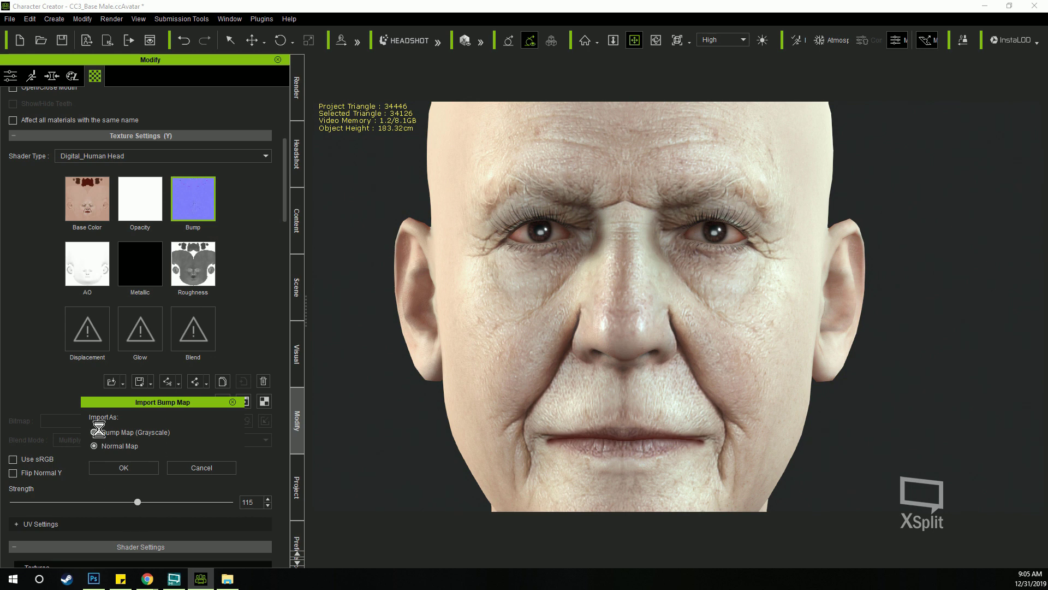
pyautogui.click(125, 467)
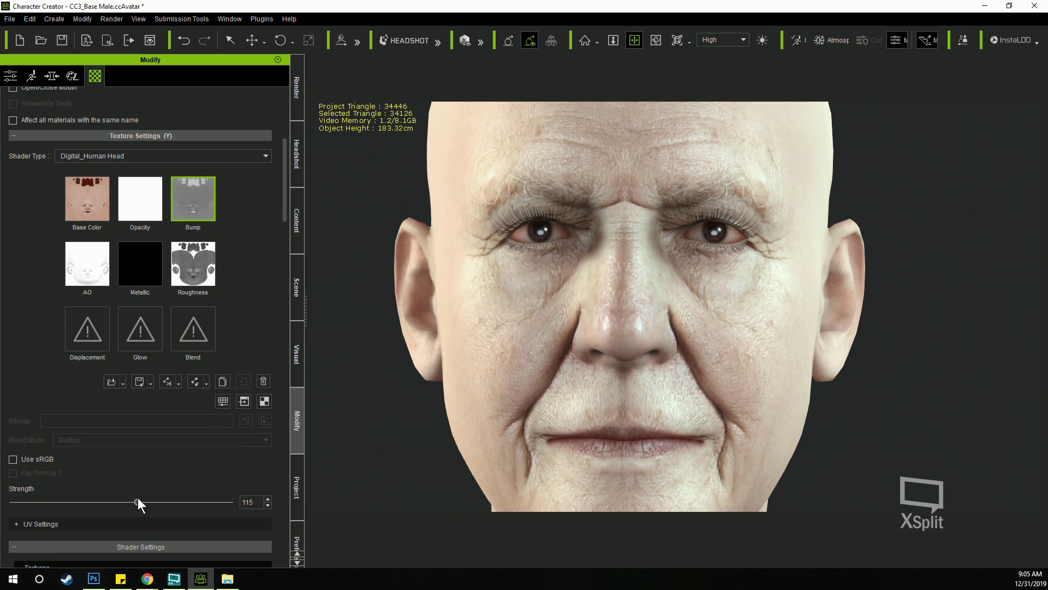
pyautogui.moveTo(137, 502)
pyautogui.mouseDown()
pyautogui.moveTo(243, 502)
pyautogui.moveTo(12, 503)
pyautogui.moveTo(234, 502)
pyautogui.moveTo(12, 502)
pyautogui.moveTo(255, 532)
pyautogui.mouseUp()
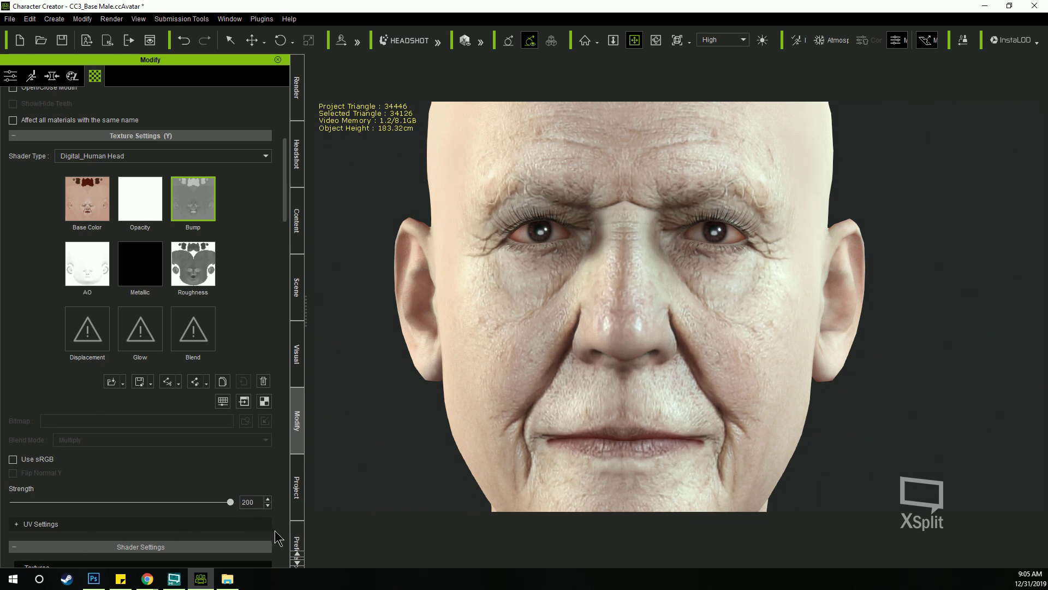
pyautogui.moveTo(229, 502); pyautogui.dragTo(151, 502)
pyautogui.moveTo(151, 501); pyautogui.dragTo(302, 516)
# Load the normal map image back into the Bump slot as Normal Map and set its strength to 123.
pyautogui.moveTo(248, 248); pyautogui.dragTo(192, 202)
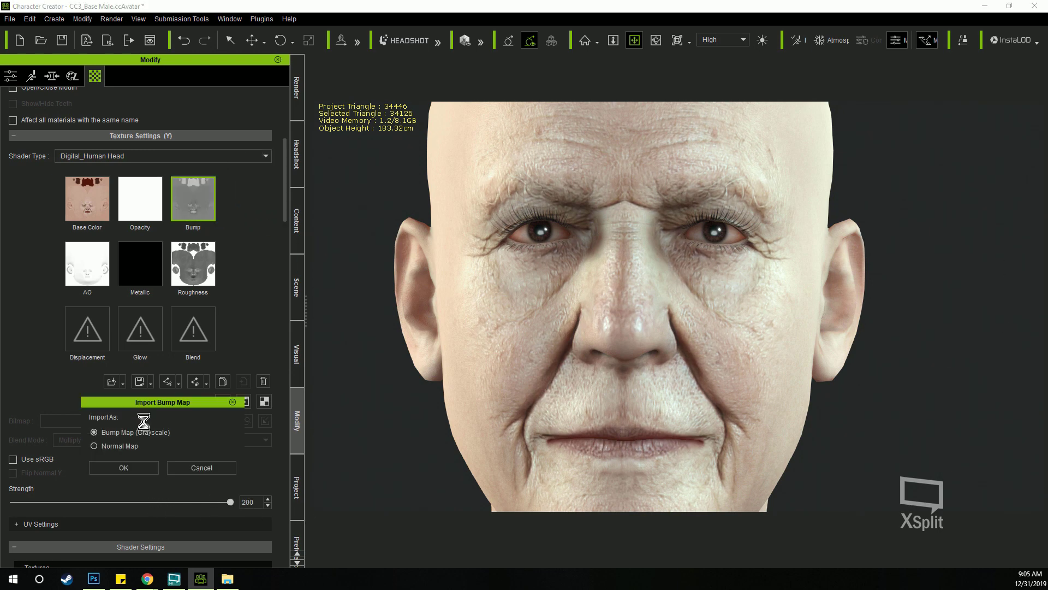
pyautogui.click(94, 446)
pyautogui.click(117, 468)
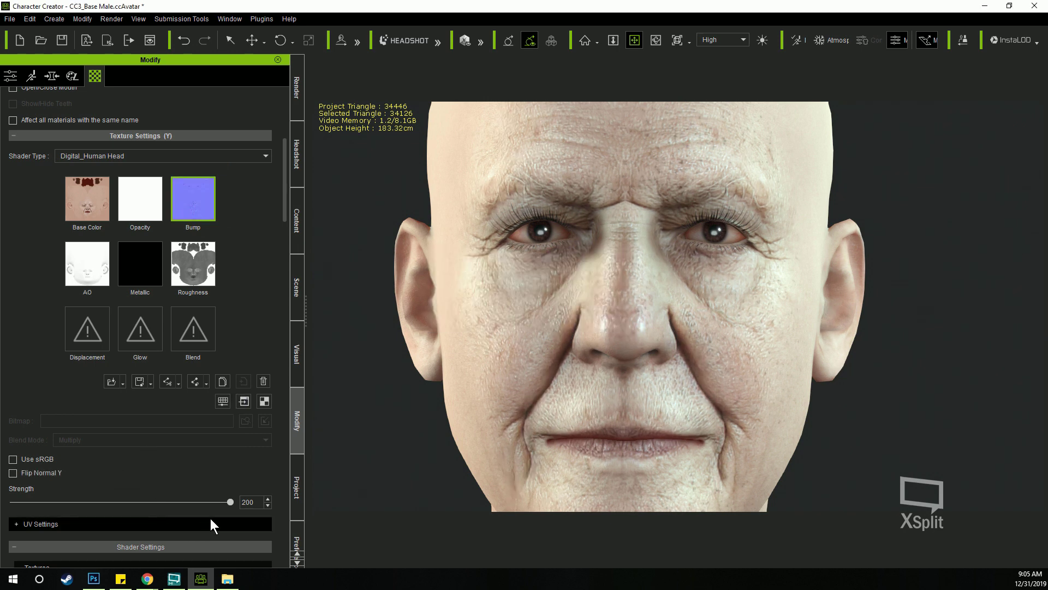
pyautogui.moveTo(230, 502); pyautogui.dragTo(301, 510)
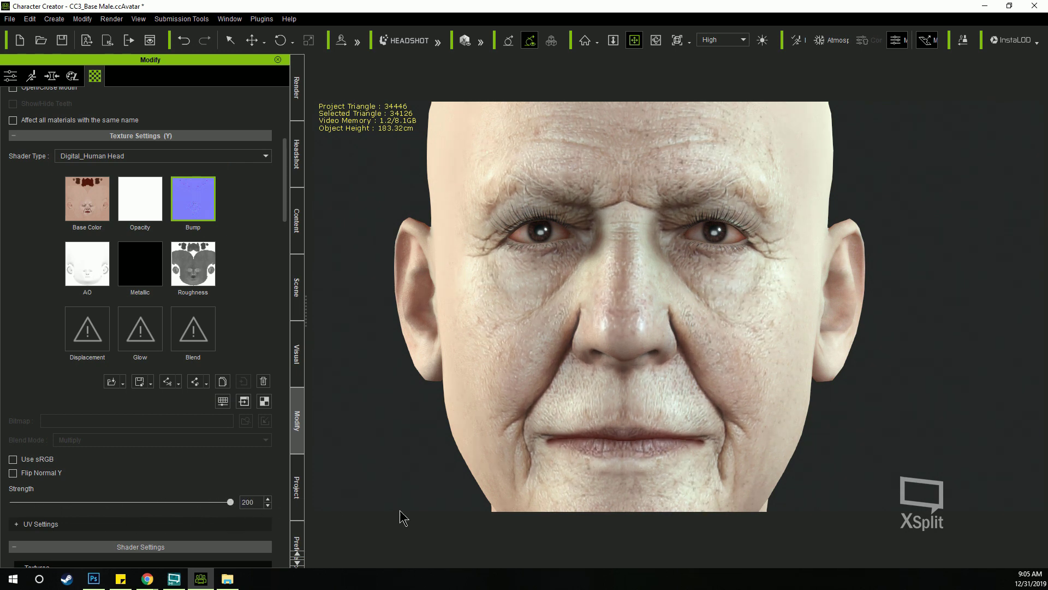
pyautogui.moveTo(400, 510); pyautogui.dragTo(148, 522)
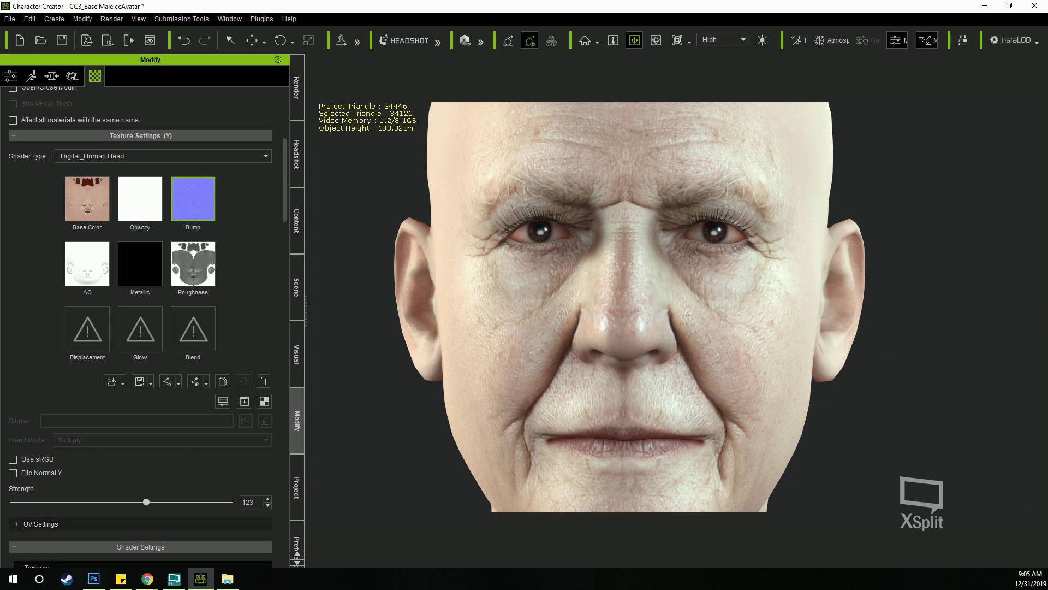
# Load the new roughness map image from File Explorer into the head's Roughness slot.
pyautogui.click(228, 579)
pyautogui.moveTo(1047, 349); pyautogui.dragTo(195, 274)
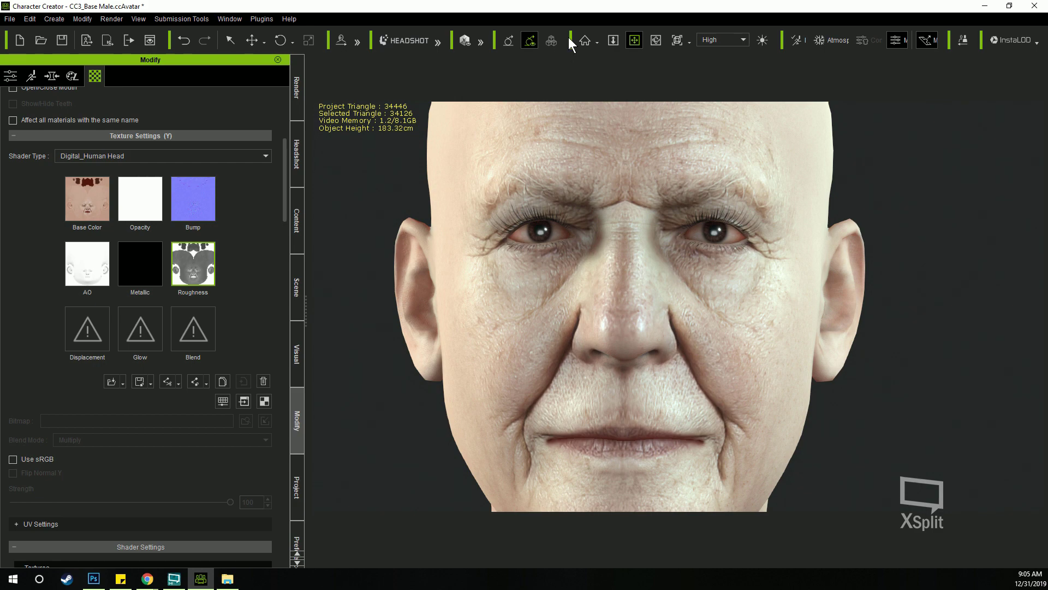
# Set both the Base Color Blend Map Strength and the Normal Blend Map Strength of the head shader to 1.000.
pyautogui.click(655, 40)
pyautogui.moveTo(891, 434)
pyautogui.mouseDown()
pyautogui.moveTo(492, 429)
pyautogui.moveTo(934, 433)
pyautogui.moveTo(875, 436)
pyautogui.moveTo(895, 436)
pyautogui.mouseUp()
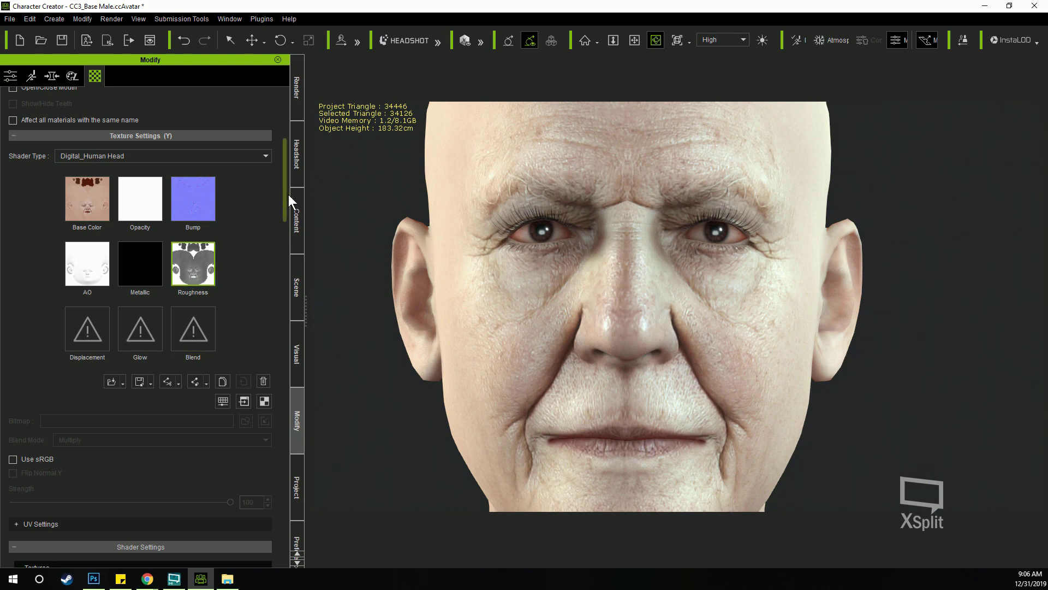
pyautogui.moveTo(288, 194); pyautogui.dragTo(289, 271)
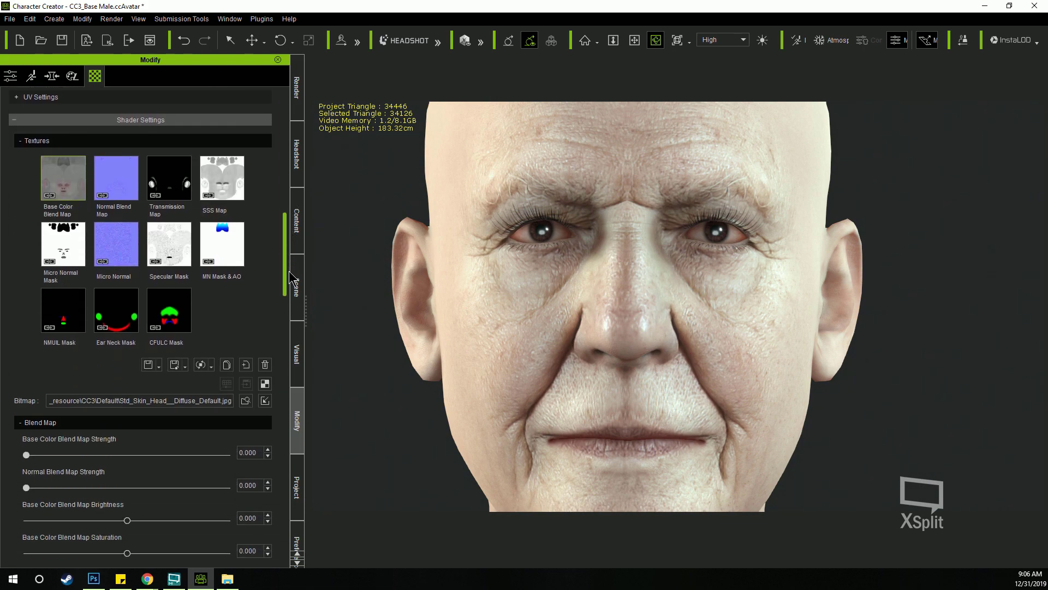
pyautogui.scroll(-5, 29, 231)
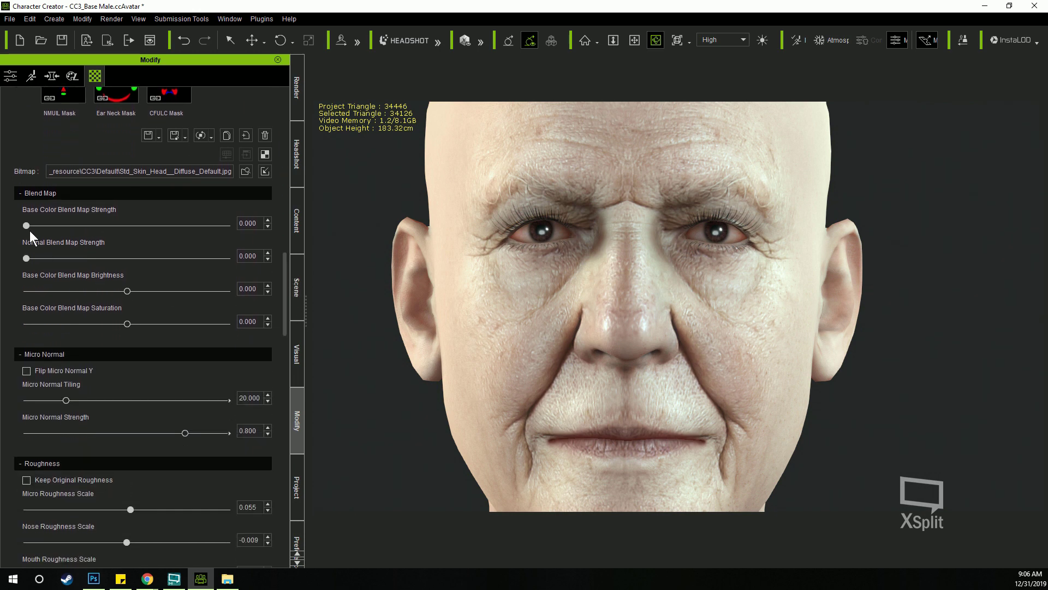
pyautogui.moveTo(27, 226); pyautogui.dragTo(246, 252)
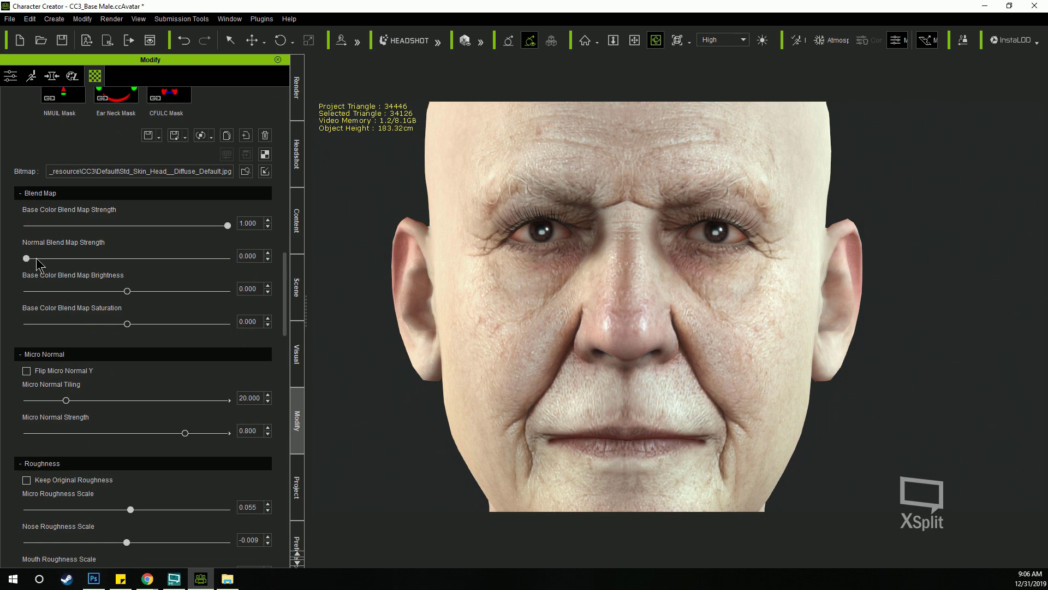
pyautogui.moveTo(26, 258); pyautogui.dragTo(235, 259)
# Load Std_Skin_Head__Normal_Rough and Std_Skin_Head__Diffuse_Rough from the CC3 Rough folder into the Normal Blend Map and Base Color Blend Map slots.
pyautogui.scroll(5, 215, 285)
pyautogui.click(116, 178)
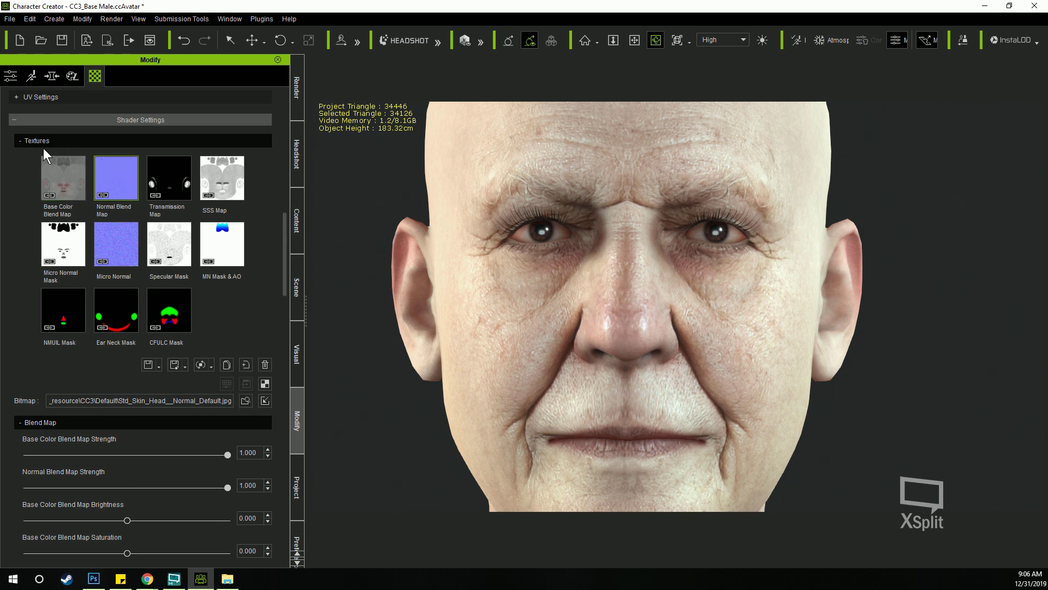
pyautogui.click(245, 400)
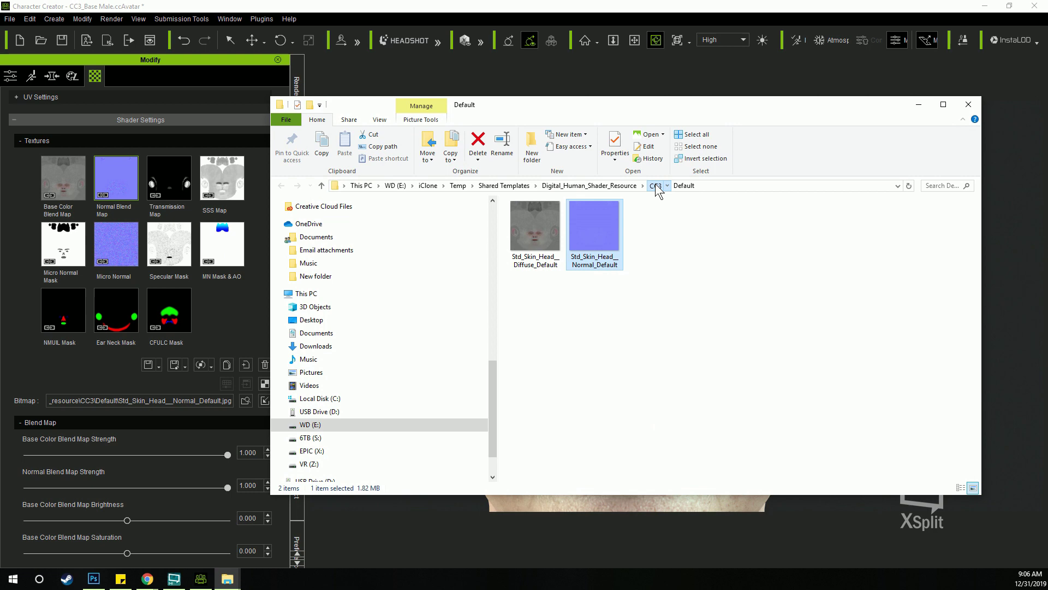
pyautogui.click(658, 186)
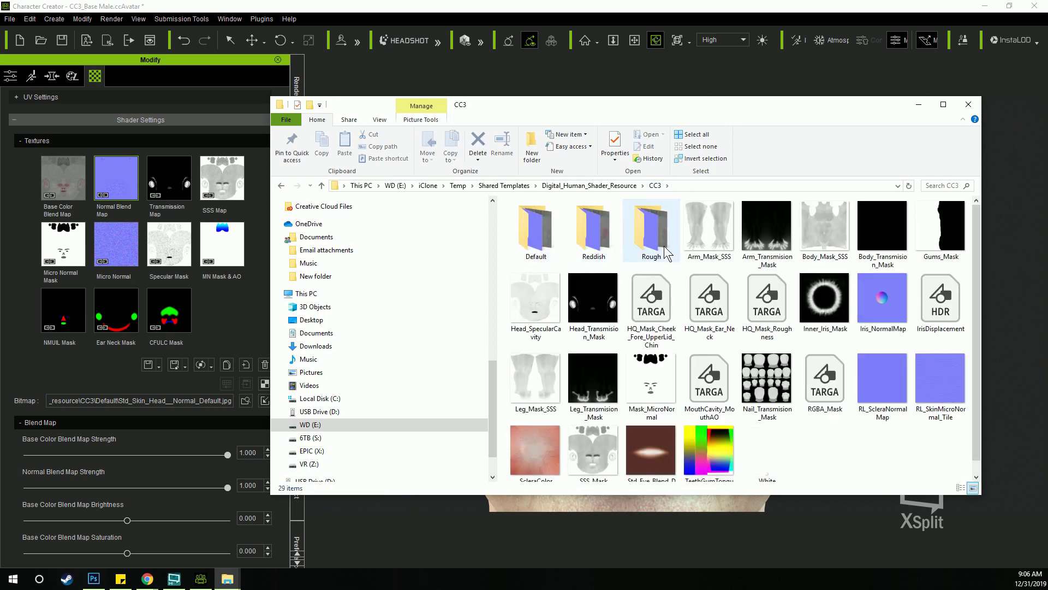
pyautogui.doubleClick(655, 232)
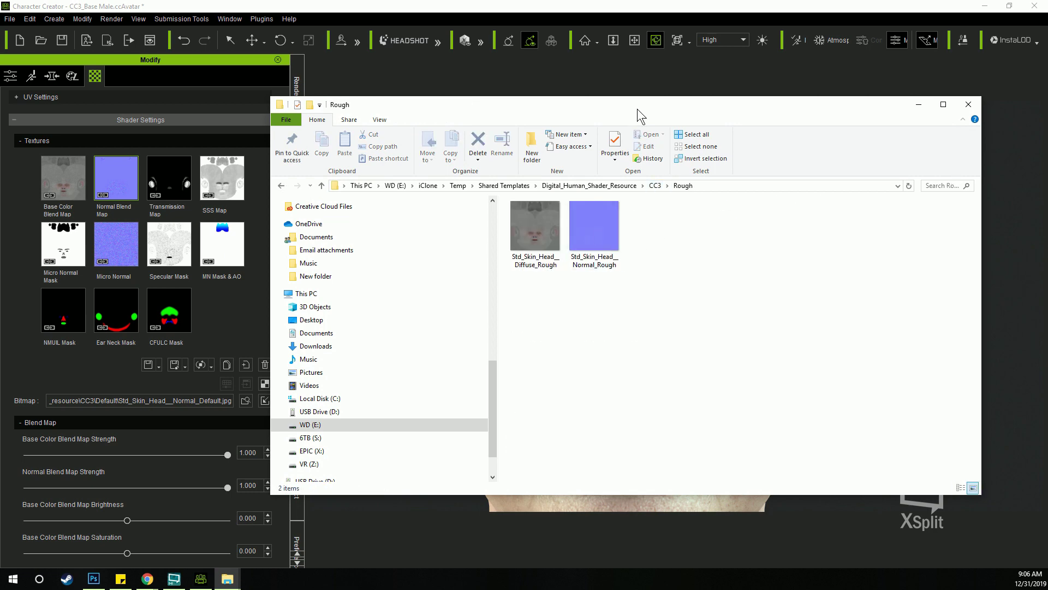
pyautogui.click(919, 104)
pyautogui.moveTo(301, 394); pyautogui.dragTo(112, 182)
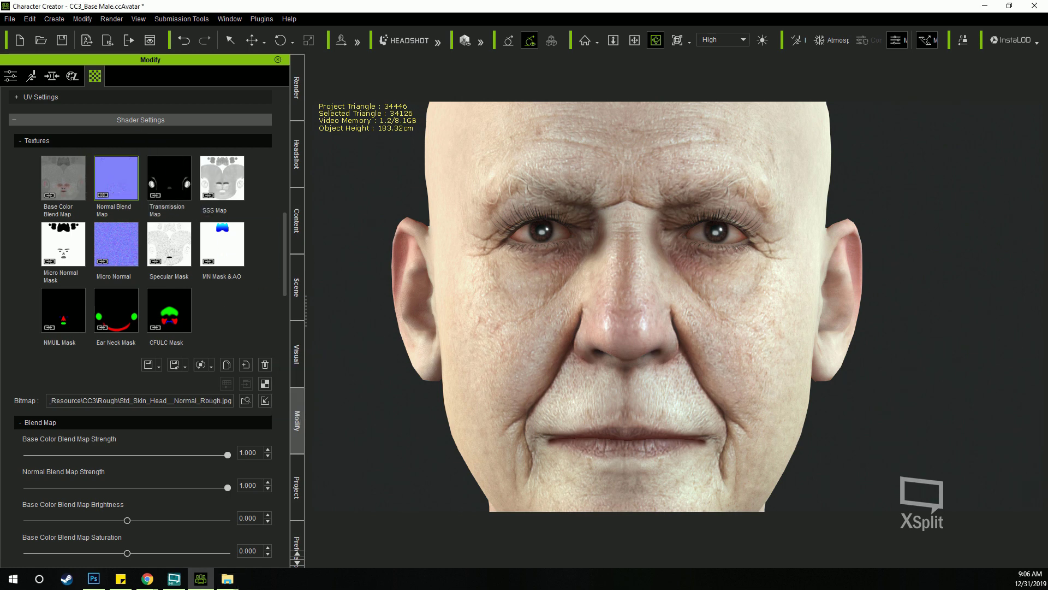
pyautogui.click(70, 178)
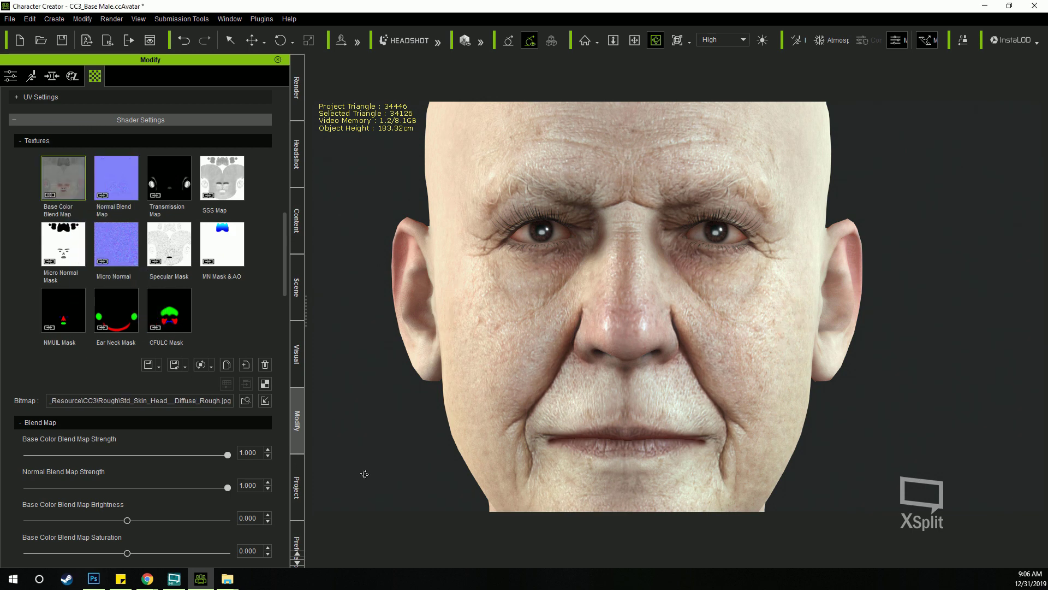
# Set the Micro Normal Strength to 1.000 and the Micro Normal Tiling to 10.833, checking the skin detail up close.
pyautogui.scroll(-4, 235, 283)
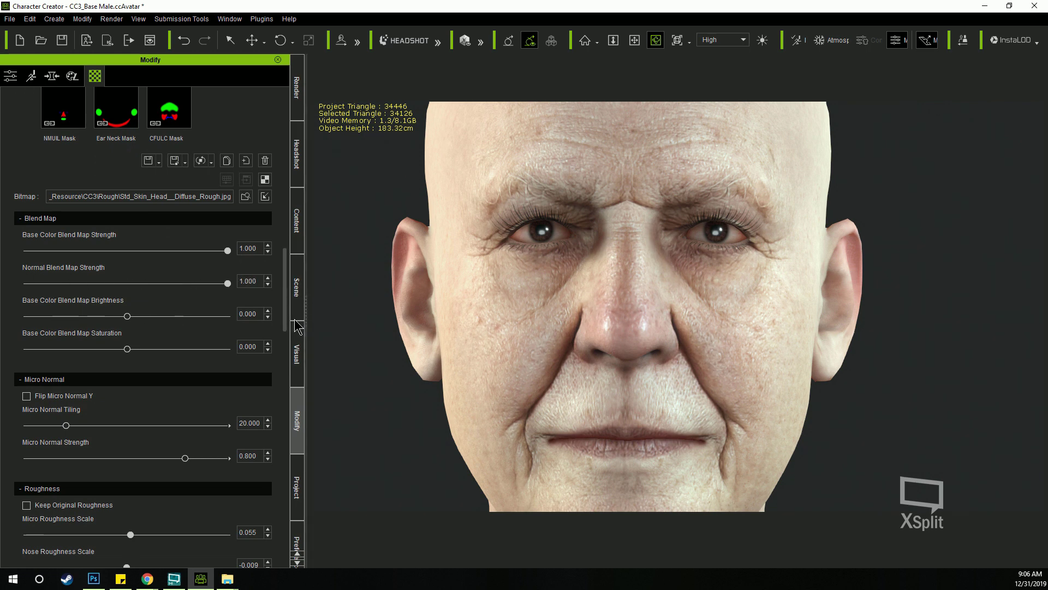
pyautogui.scroll(-1, 217, 384)
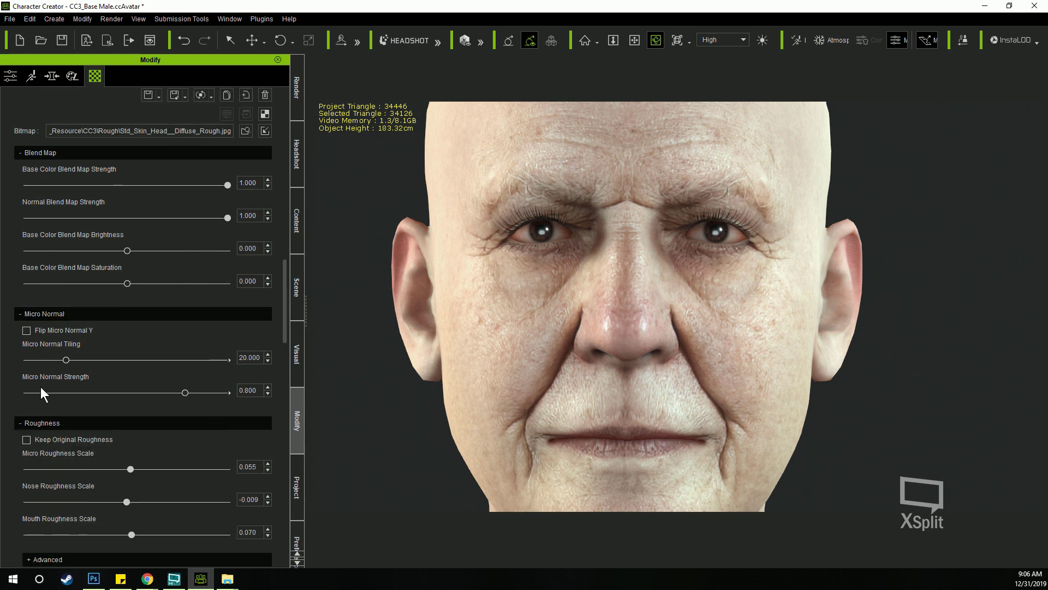
pyautogui.moveTo(185, 392); pyautogui.dragTo(258, 401)
pyautogui.moveTo(88, 365); pyautogui.dragTo(50, 372)
pyautogui.scroll(2, 461, 360)
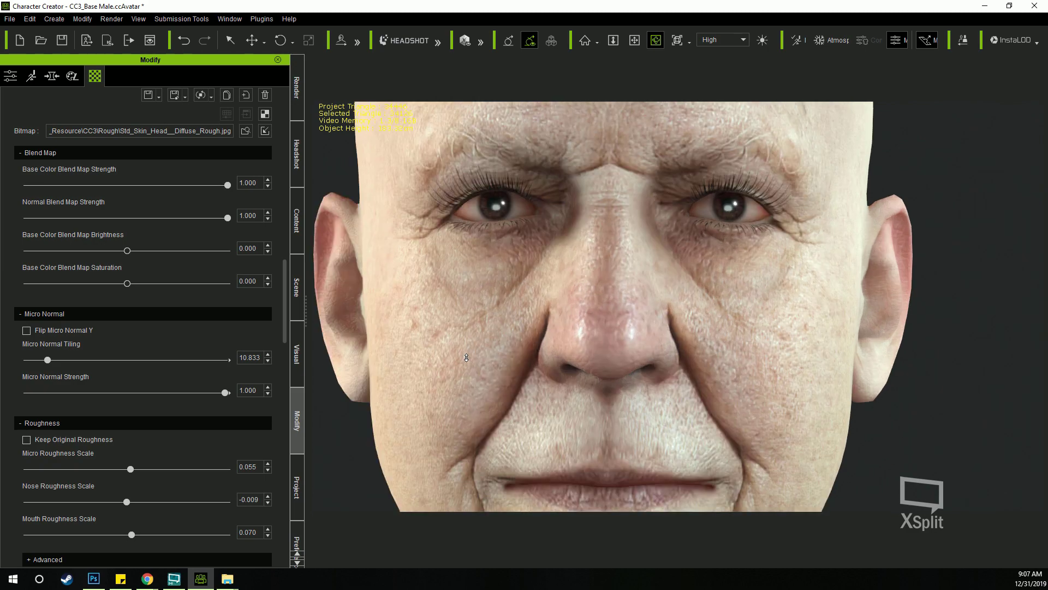
pyautogui.scroll(-2, 466, 358)
# Set the SSS Radius in the head shader's Subsurface Scatter settings to 2.5.
pyautogui.scroll(-3, 284, 299)
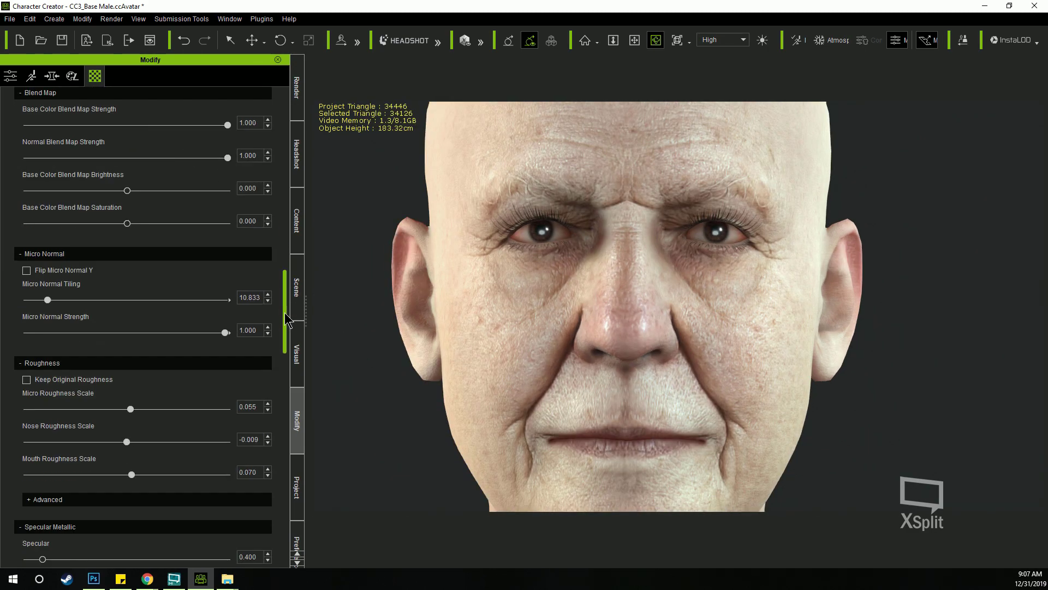
pyautogui.moveTo(288, 320); pyautogui.dragTo(297, 404)
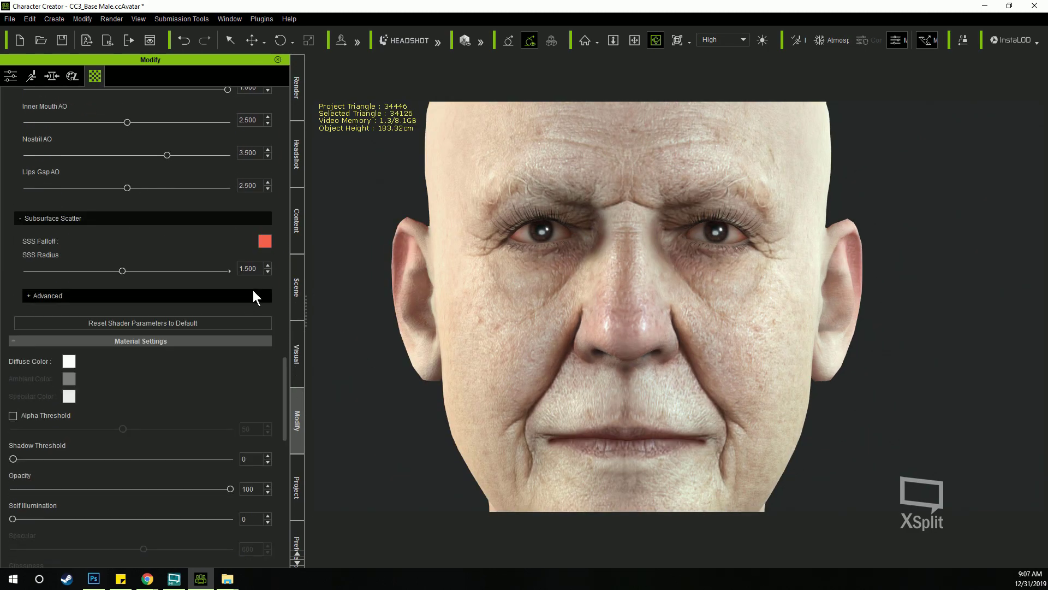
pyautogui.moveTo(258, 271); pyautogui.dragTo(208, 257)
pyautogui.write('2.5')
pyautogui.press('Return')
# Try the SSS Radius at its minimum and at other slider positions, and set it back to 2.5.
pyautogui.click(24, 270)
pyautogui.moveTo(22, 275)
pyautogui.mouseDown()
pyautogui.moveTo(195, 280)
pyautogui.moveTo(23, 278)
pyautogui.mouseUp()
pyautogui.moveTo(25, 288); pyautogui.dragTo(159, 283)
pyautogui.press('Right')
pyautogui.press('Right')
pyautogui.press('Tab')
pyautogui.write('2.5')
pyautogui.press('Return')
pyautogui.moveTo(284, 385); pyautogui.dragTo(301, 153)
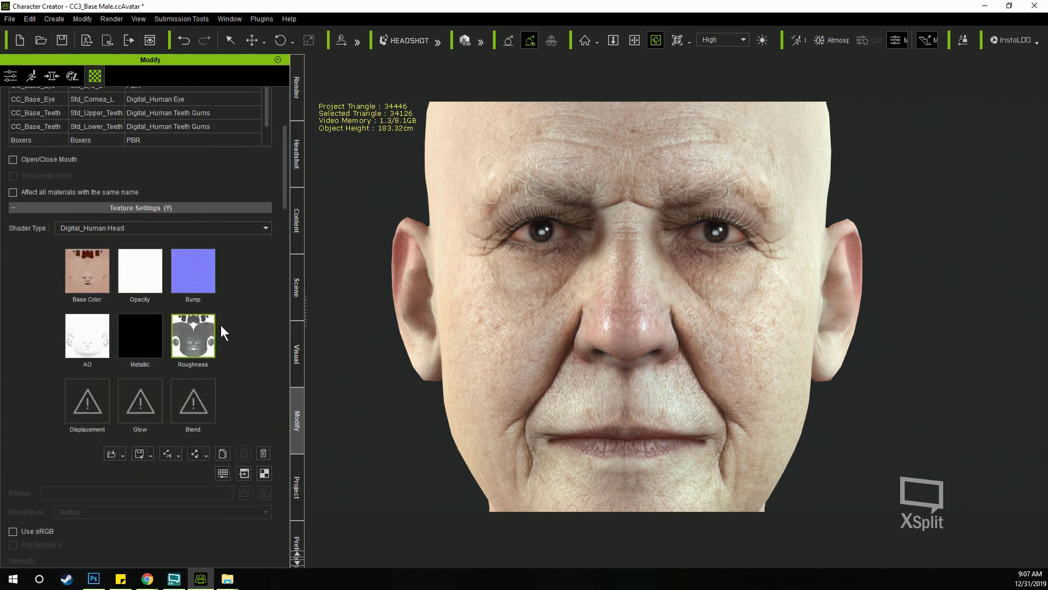